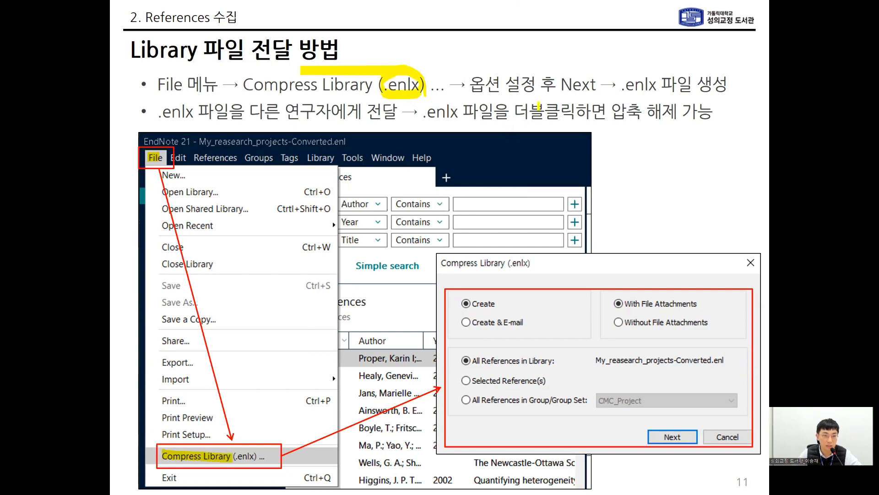
{"action": "left_click_drag", "start_coordinate": [518, 119], "coordinate": [671, 118]}
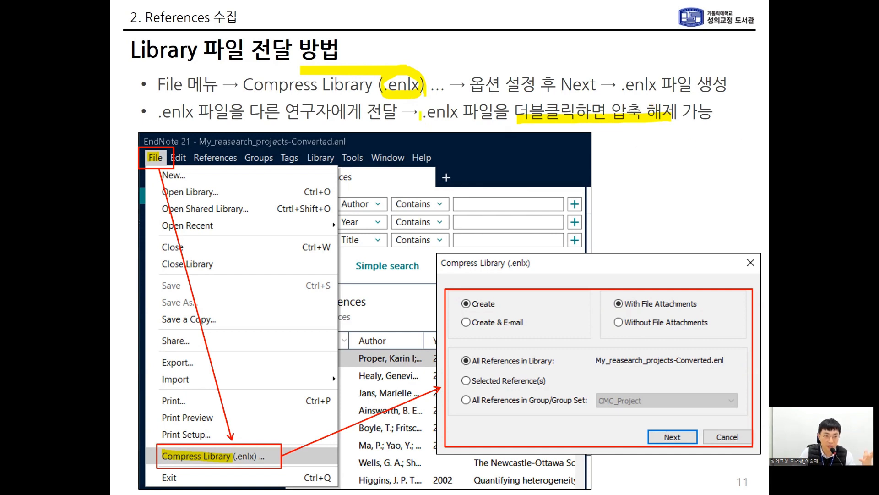
{"action": "left_click_drag", "start_coordinate": [421, 113], "coordinate": [453, 113]}
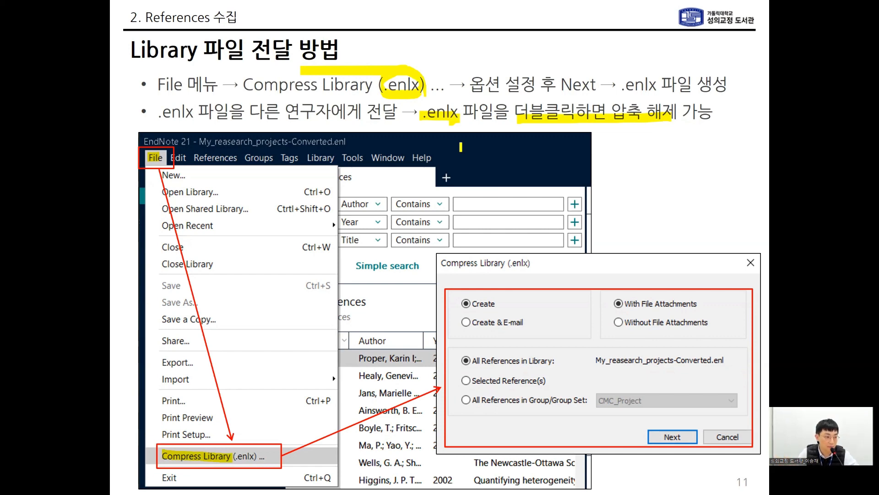
{"action": "key", "text": "Right"}
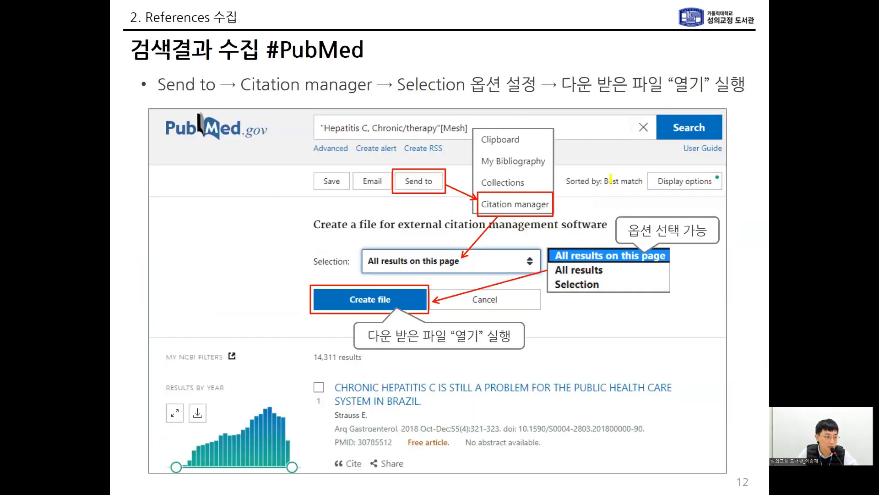
{"action": "left_click_drag", "start_coordinate": [178, 57], "coordinate": [366, 57]}
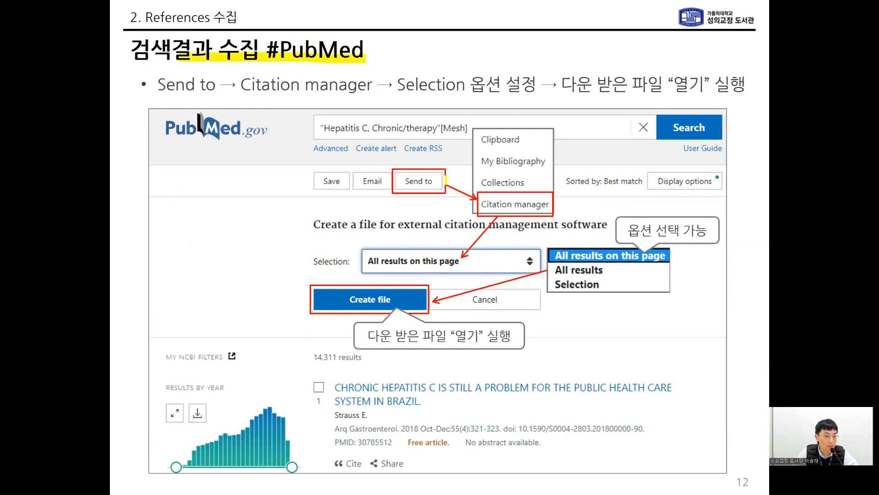
{"action": "left_click_drag", "start_coordinate": [322, 131], "coordinate": [461, 130]}
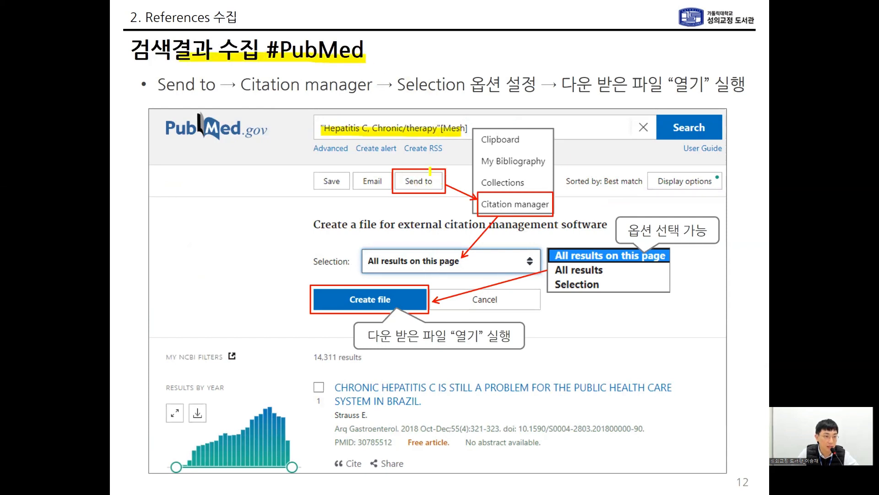
{"action": "left_click_drag", "start_coordinate": [400, 182], "coordinate": [440, 182]}
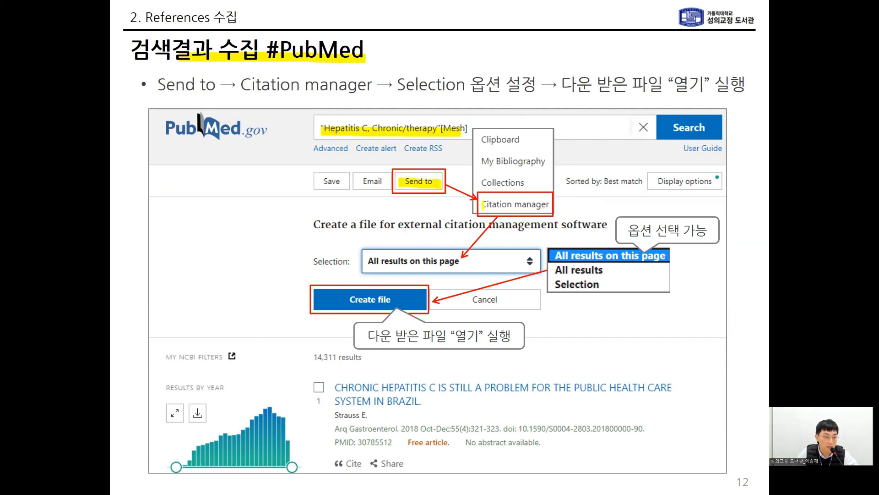
{"action": "left_click_drag", "start_coordinate": [482, 204], "coordinate": [549, 205]}
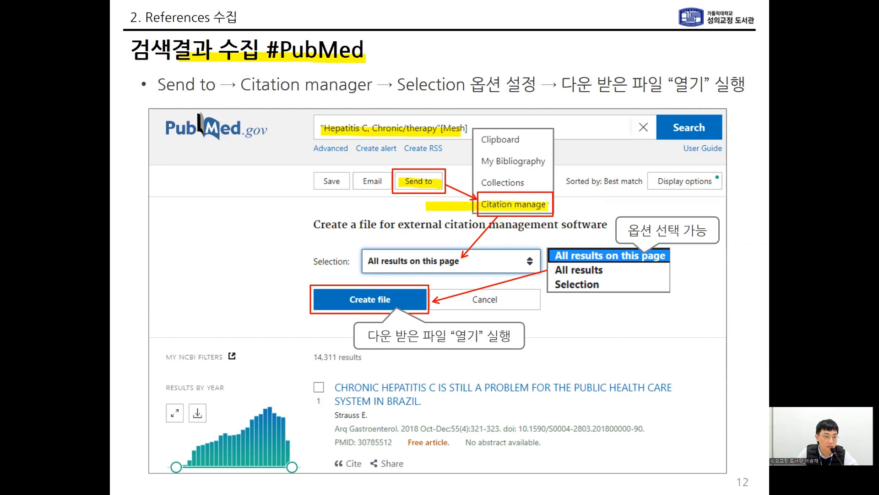
{"action": "left_click_drag", "start_coordinate": [309, 260], "coordinate": [345, 260]}
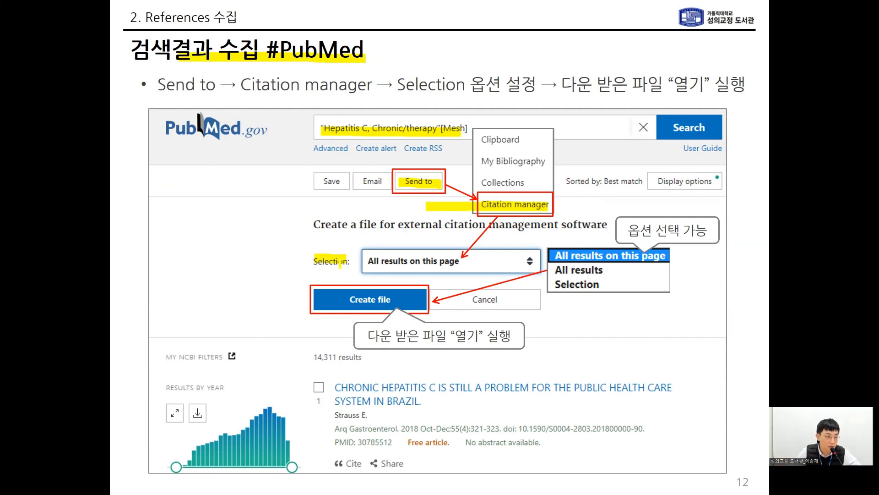
{"action": "left_click_drag", "start_coordinate": [351, 300], "coordinate": [408, 299]}
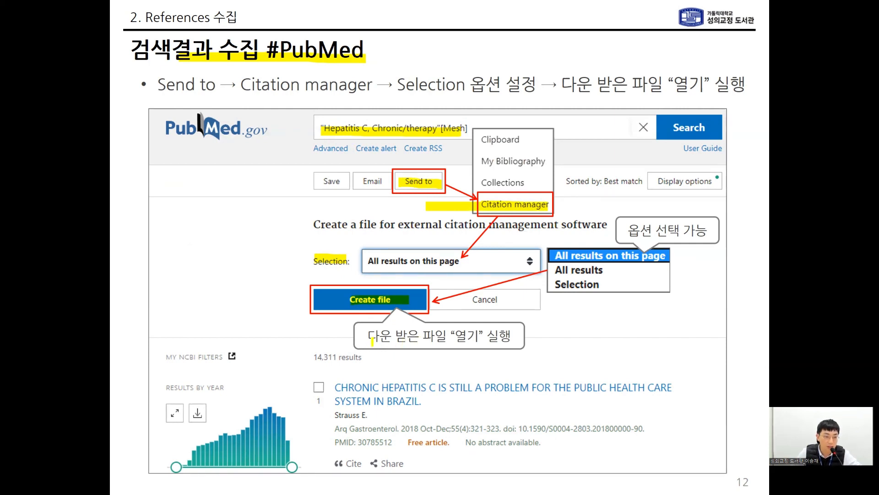
{"action": "left_click_drag", "start_coordinate": [372, 342], "coordinate": [504, 341]}
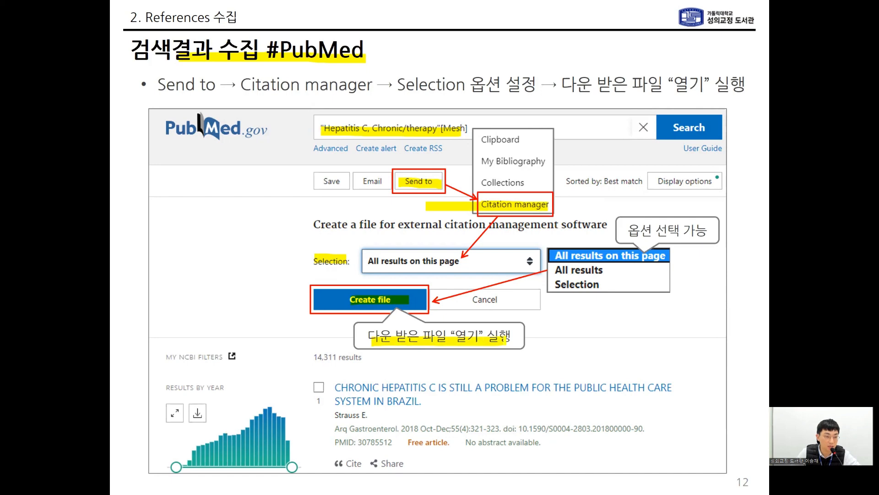
{"action": "key", "text": "Right"}
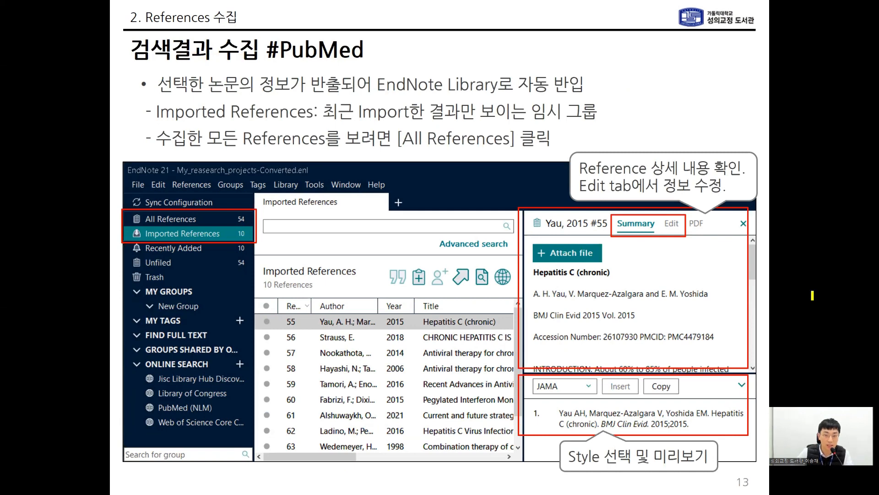
Step: End the slide show and switch to Microsoft Edge to open the university library's home page
{"action": "key", "text": "Escape"}
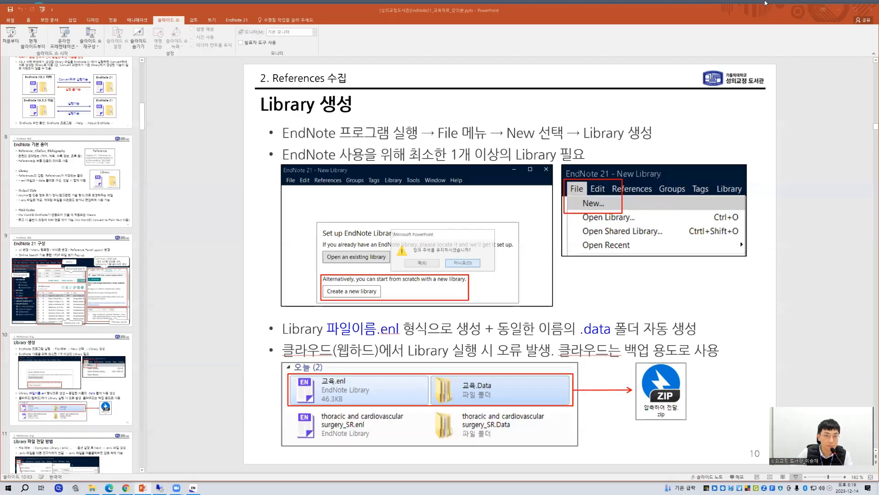
{"action": "key", "text": "super+d"}
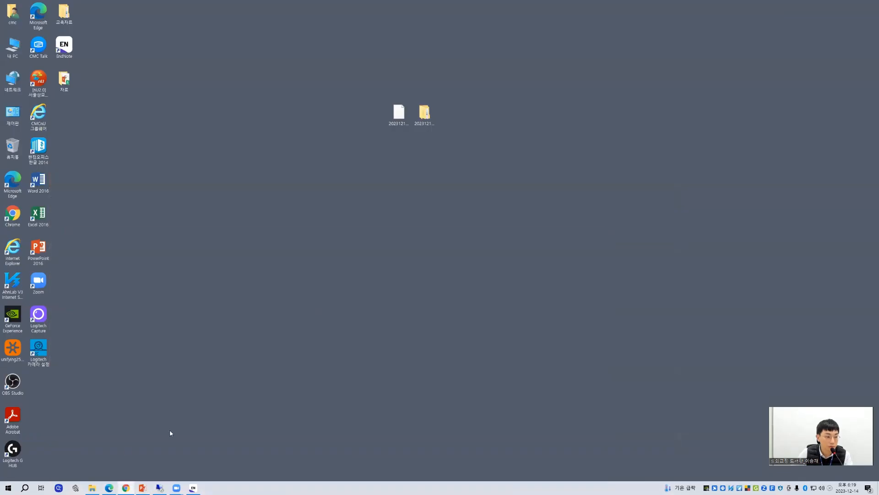
{"action": "left_click", "coordinate": [109, 488]}
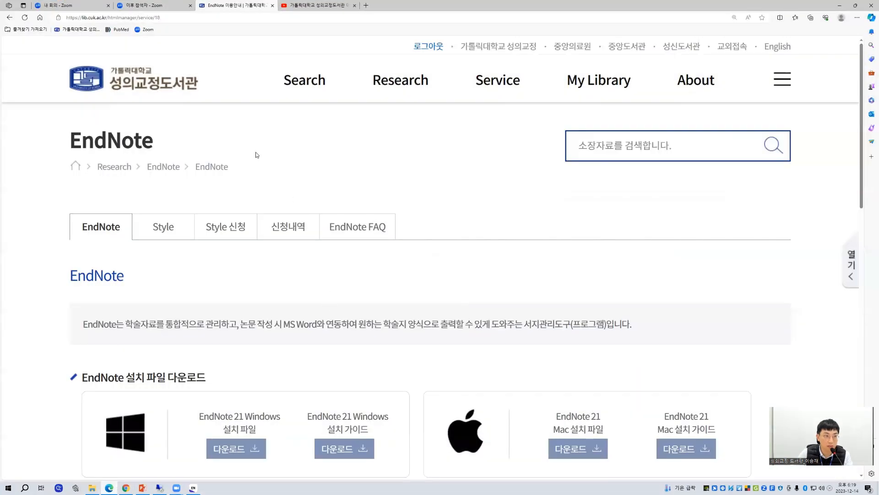
{"action": "left_click", "coordinate": [157, 94]}
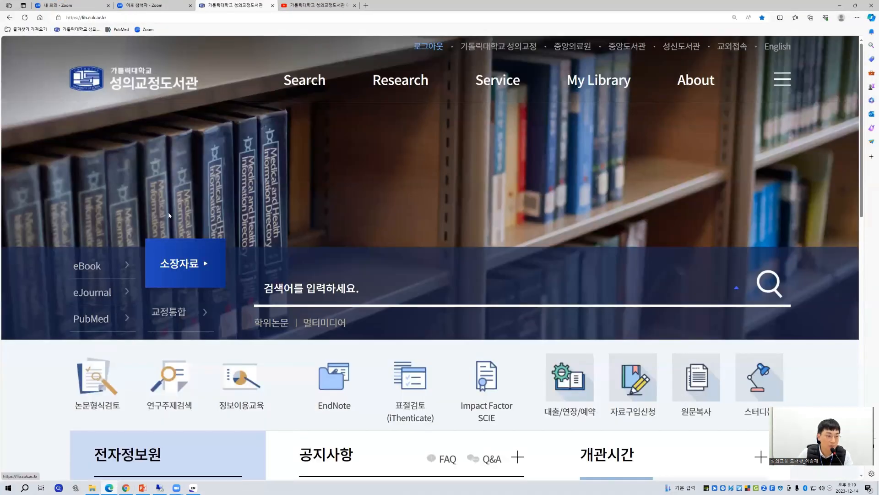
Step: Choose PubMed as the search target on the library home page and open PubMed Home
{"action": "left_click", "coordinate": [100, 319]}
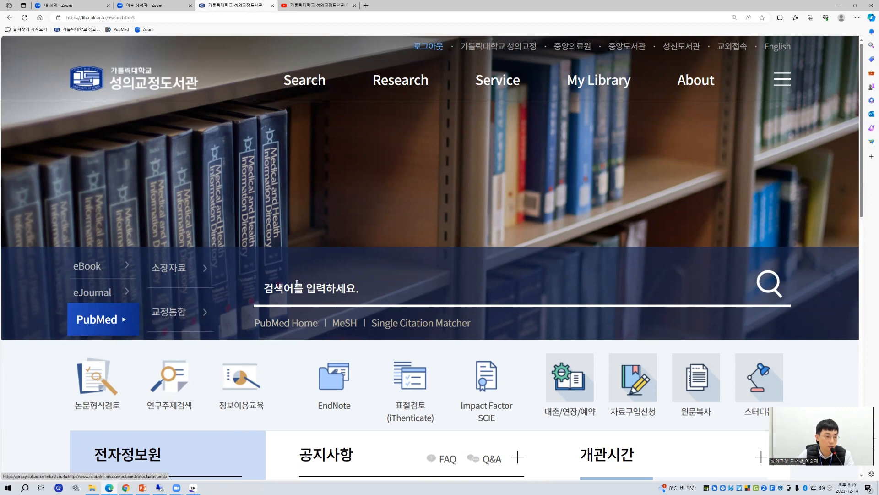
{"action": "left_click", "coordinate": [269, 288]}
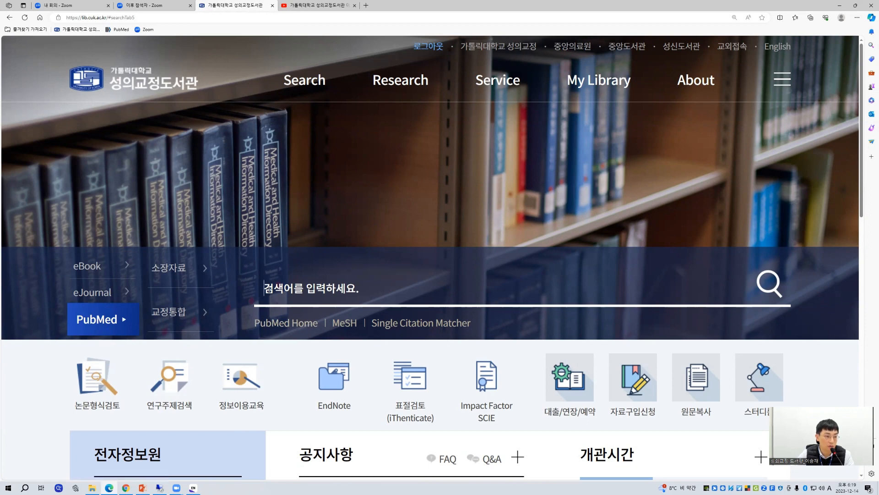
{"action": "left_click", "coordinate": [282, 326]}
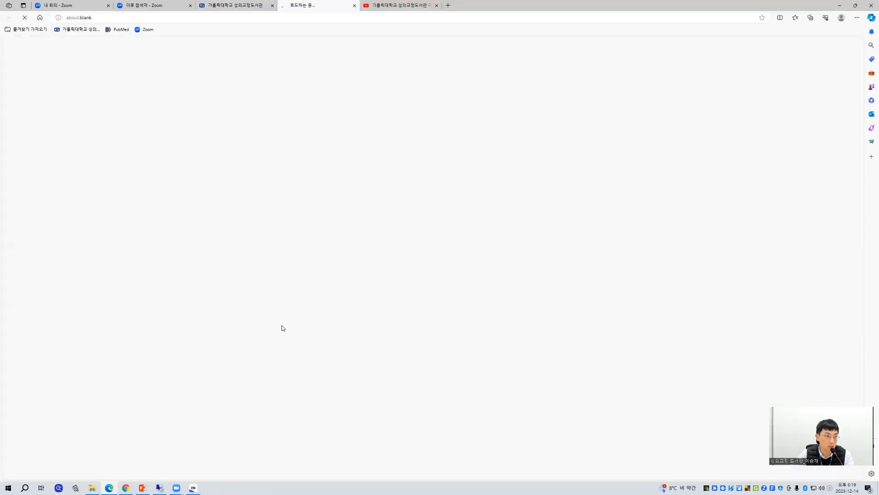
Step: Try the PubMed link in the library home page's 전자정보원 database list and close the duplicate tab
{"action": "left_click", "coordinate": [243, 2]}
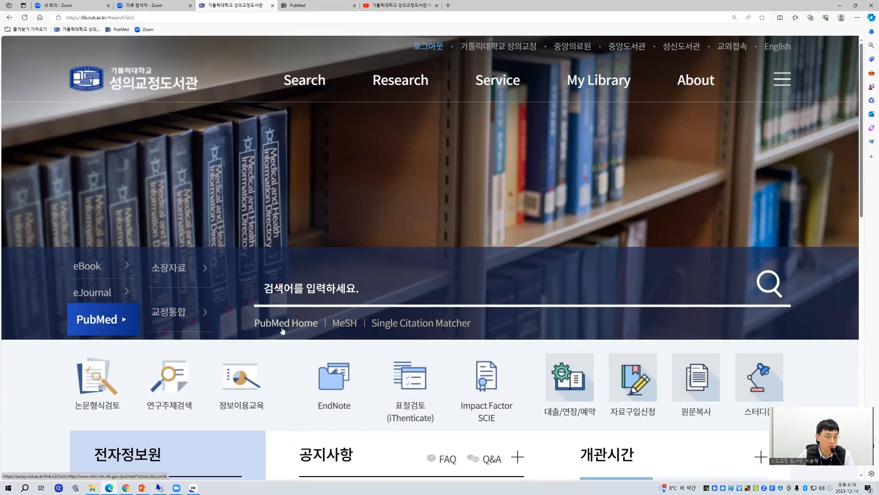
{"action": "scroll", "coordinate": [281, 327], "scroll_direction": "down", "scroll_amount": 4}
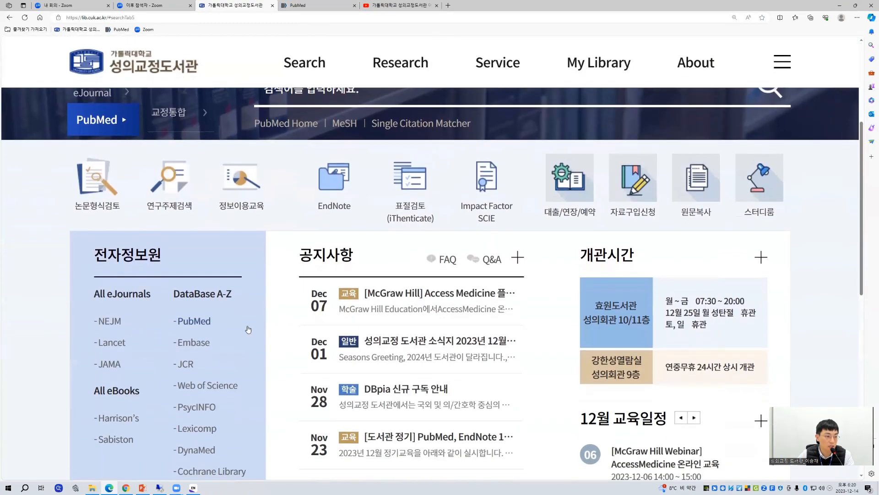
{"action": "left_click_drag", "start_coordinate": [162, 258], "coordinate": [92, 254]}
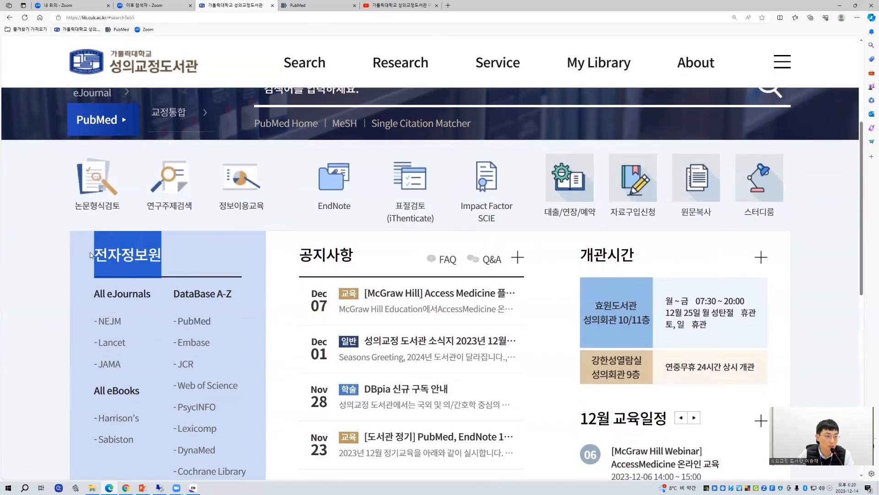
{"action": "left_click", "coordinate": [233, 323]}
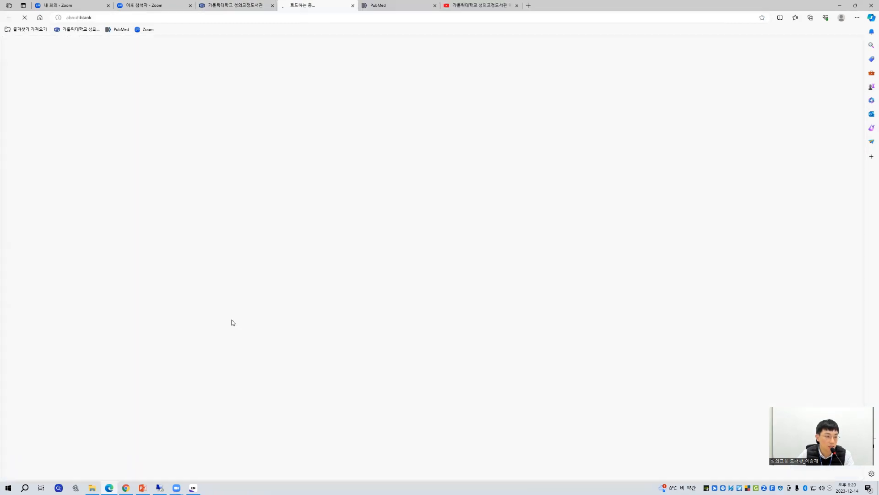
{"action": "left_click", "coordinate": [352, 6]}
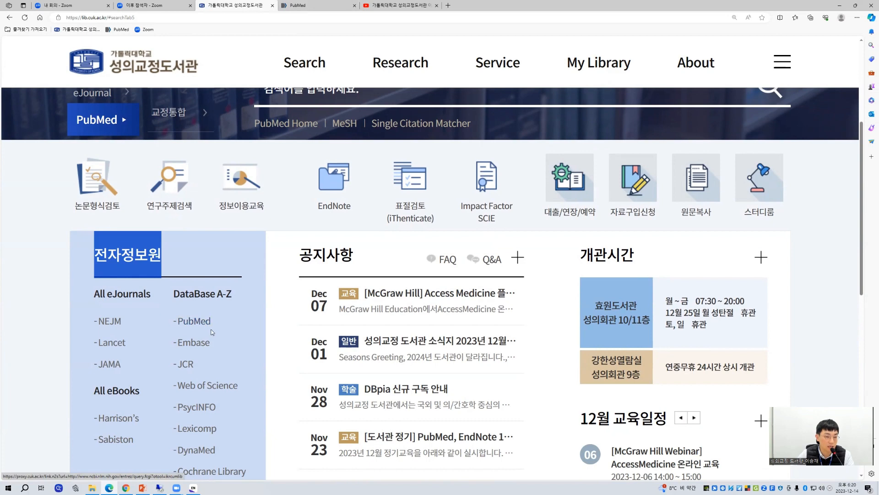
{"action": "scroll", "coordinate": [211, 329], "scroll_direction": "up", "scroll_amount": 4}
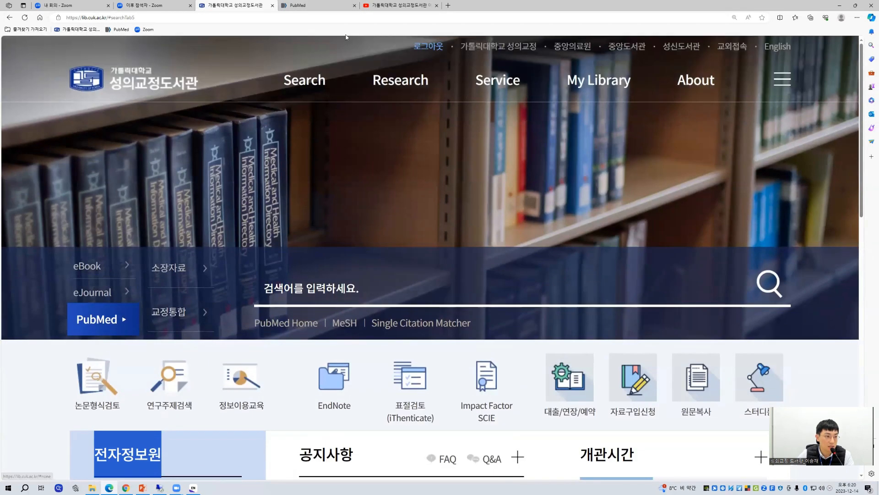
Step: Search PubMed for "vitamin d supplementation" using the suggested search term
{"action": "left_click", "coordinate": [319, 4]}
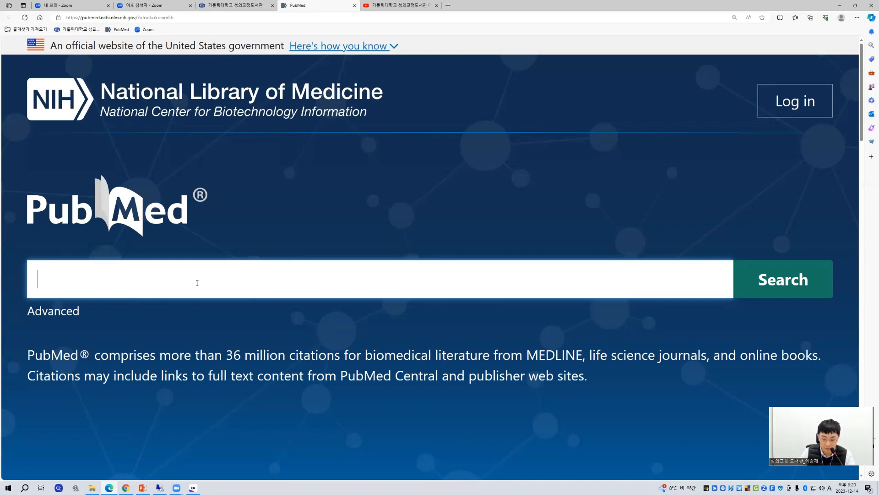
{"action": "type", "text": "d"}
{"action": "key", "text": "BackSpace"}
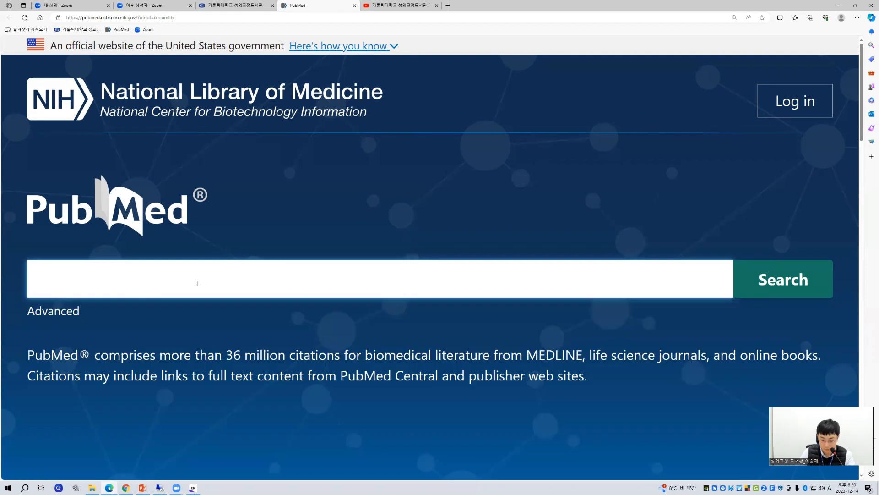
{"action": "type", "text": "vitamin d"}
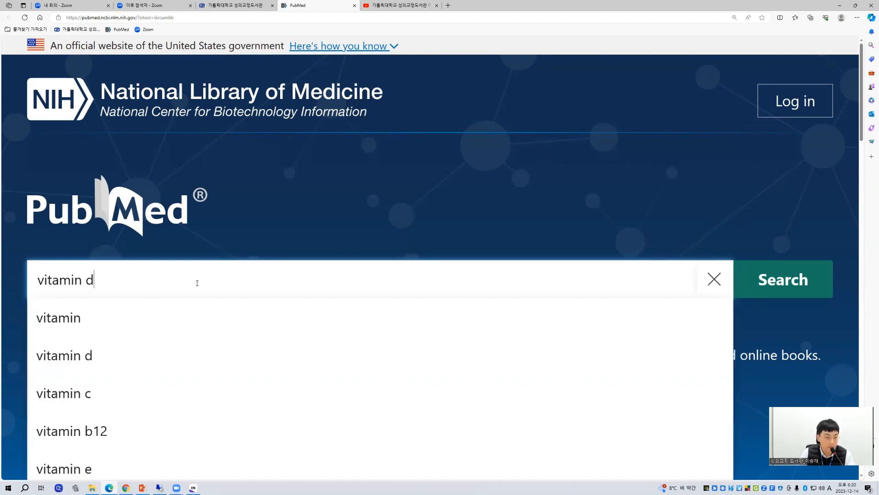
{"action": "key", "text": "Left"}
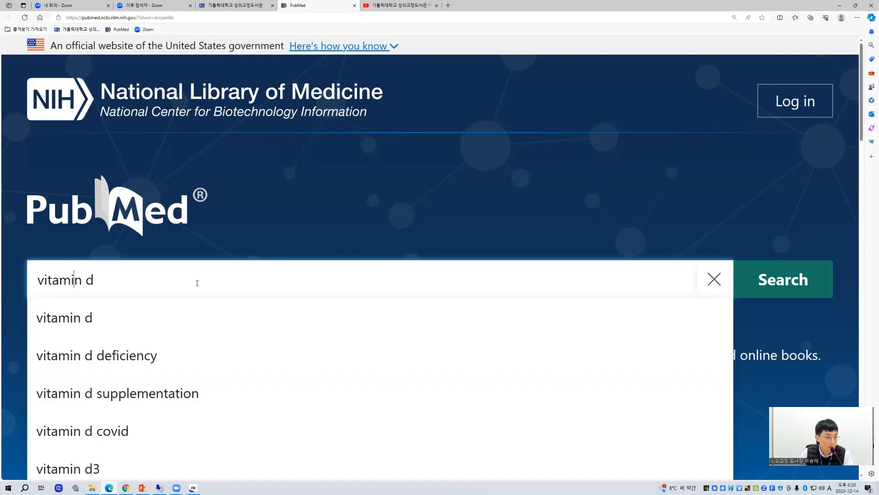
{"action": "left_click", "coordinate": [138, 392]}
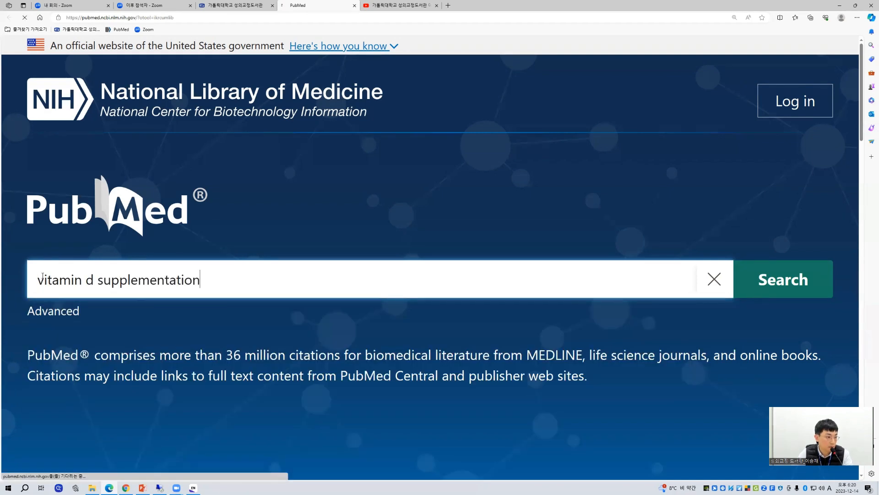
{"action": "left_click", "coordinate": [39, 282]}
Step: Reduce the page zoom to 200% and sort the PubMed search results by Best match
{"action": "scroll", "coordinate": [412, 270], "scroll_direction": "down", "scroll_amount": 3}
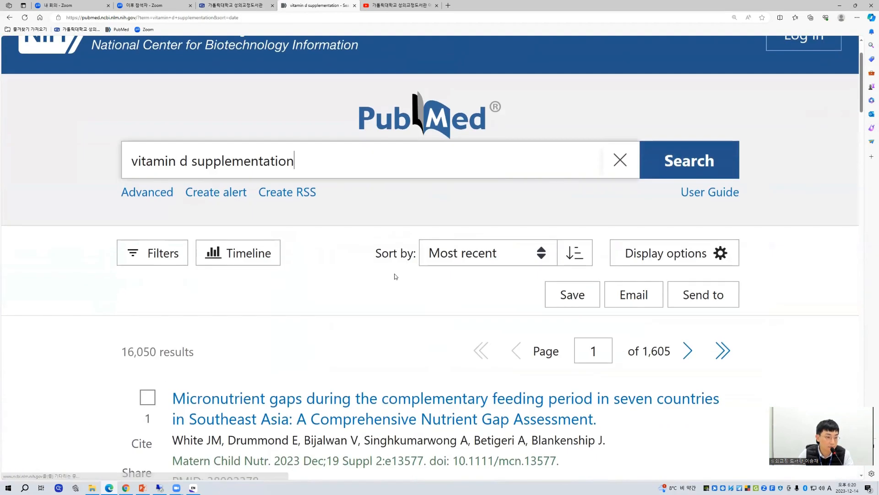
{"action": "key", "text": "ctrl+minus"}
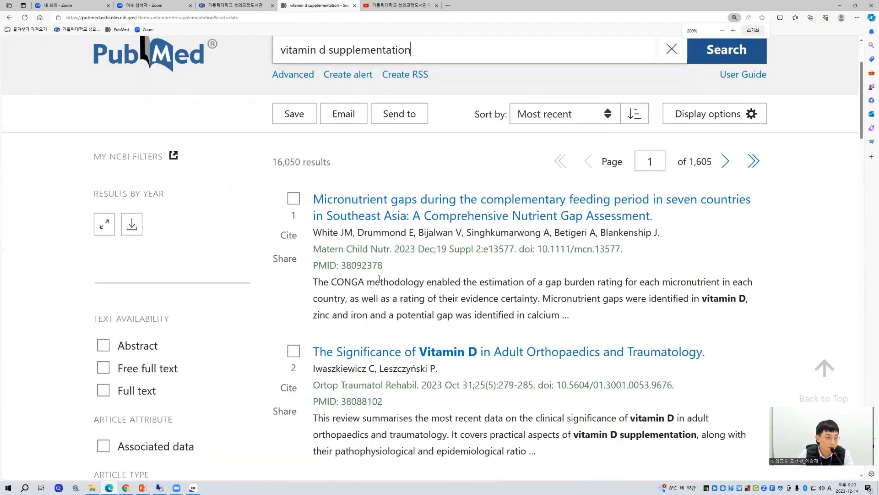
{"action": "scroll", "coordinate": [503, 293], "scroll_direction": "up", "scroll_amount": 3}
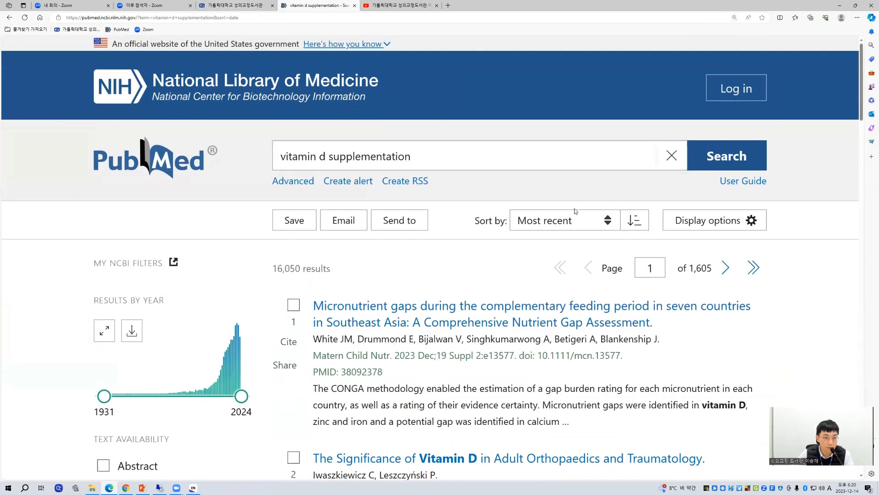
{"action": "left_click", "coordinate": [572, 220]}
{"action": "left_click", "coordinate": [550, 238]}
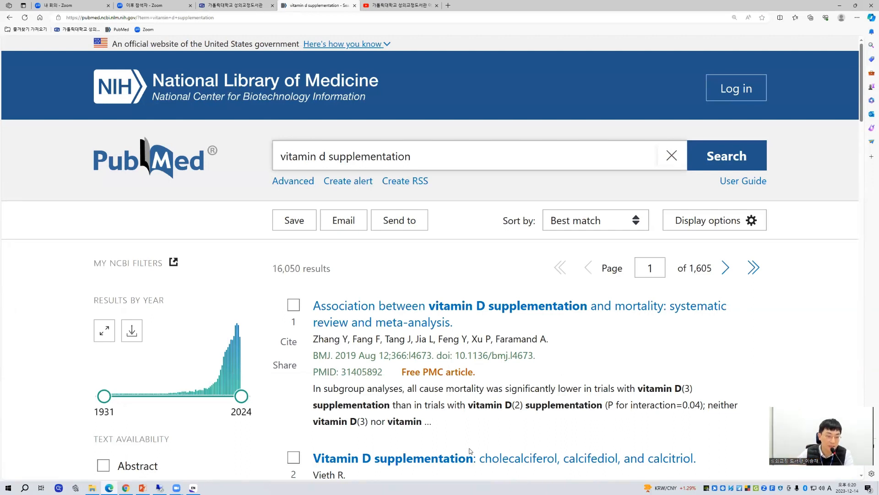
Step: Switch to EndNote to check that the 20231214_교육 library is open, and return to the PubMed results in Edge
{"action": "left_click", "coordinate": [193, 487]}
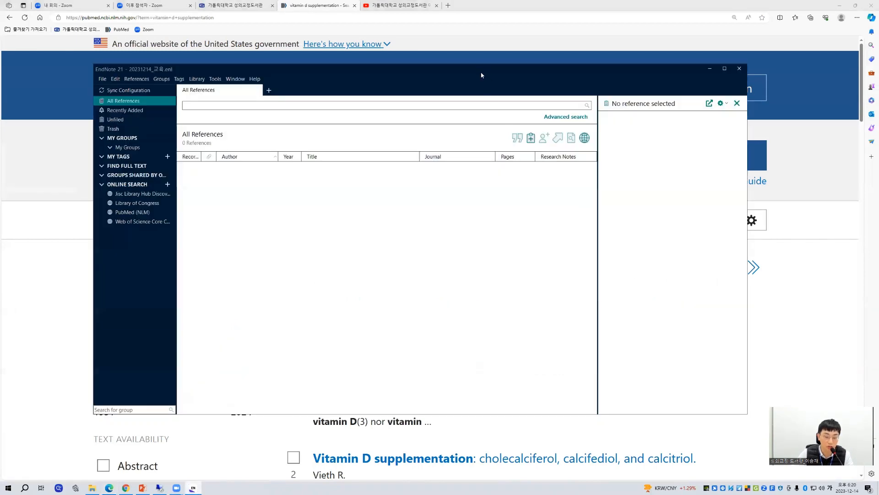
{"action": "left_click_drag", "start_coordinate": [481, 75], "coordinate": [510, 74]}
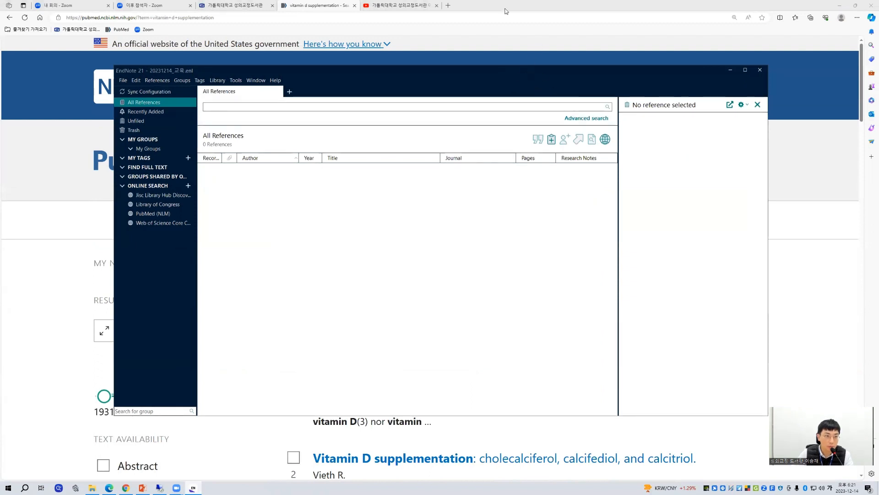
{"action": "left_click", "coordinate": [305, 8]}
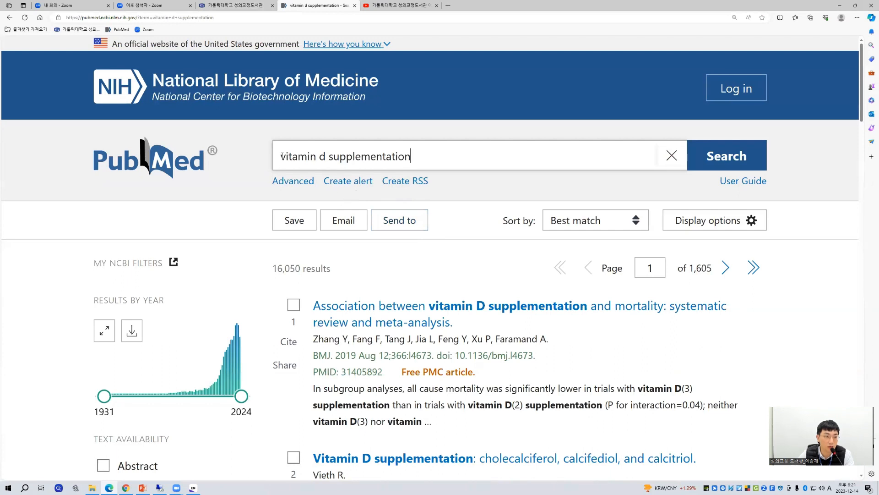
Step: Open the form for sending the PubMed search results to a citation manager
{"action": "left_click_drag", "start_coordinate": [281, 156], "coordinate": [411, 157]}
{"action": "left_click", "coordinate": [382, 165]}
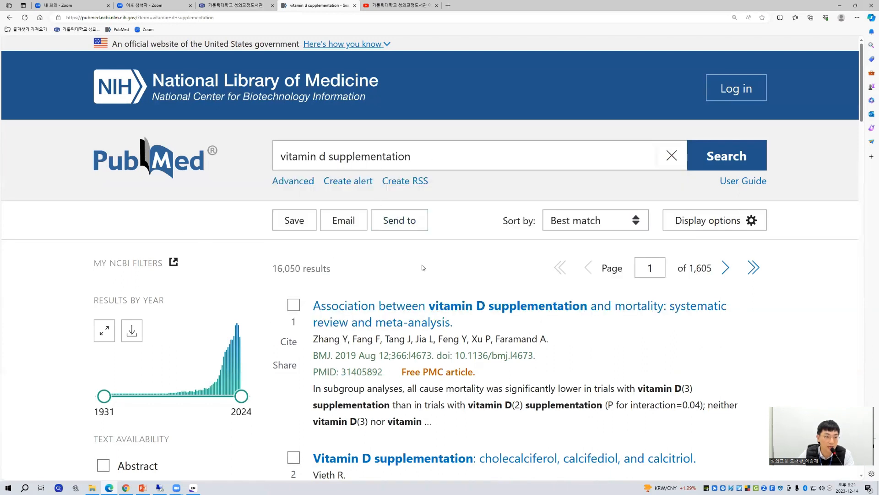
{"action": "left_click", "coordinate": [409, 222]}
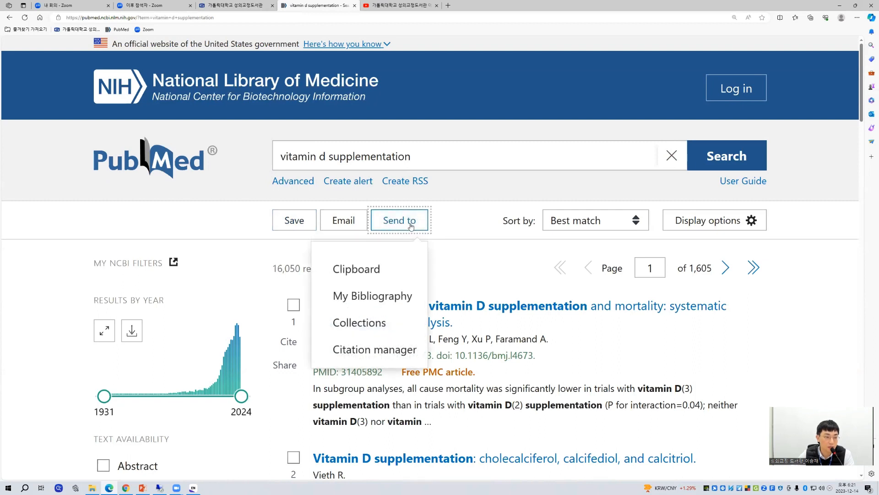
{"action": "left_click", "coordinate": [374, 349]}
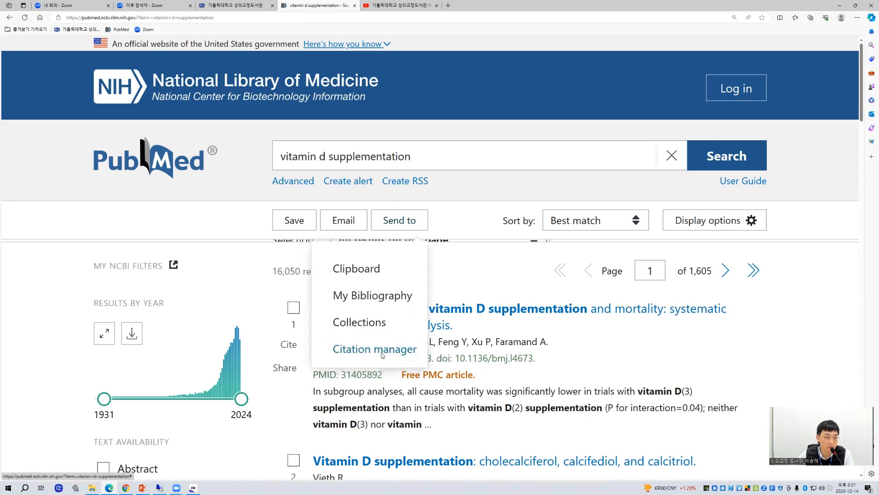
{"action": "left_click", "coordinate": [414, 229]}
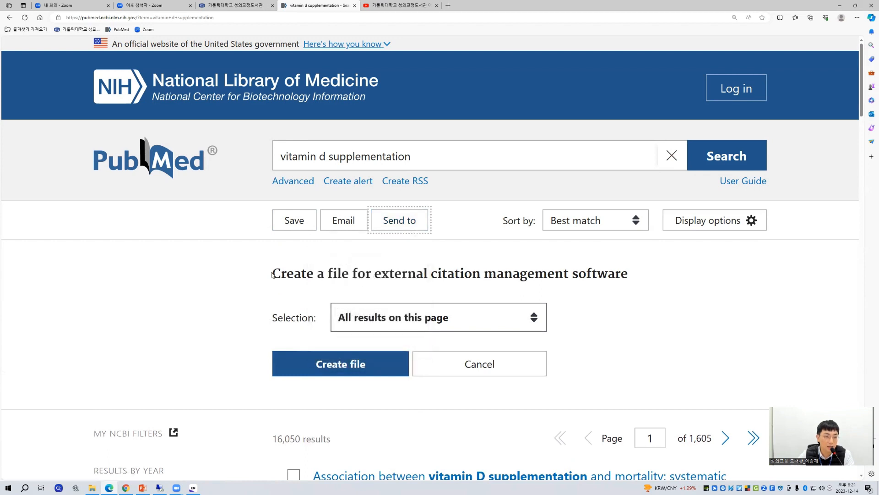
{"action": "left_click_drag", "start_coordinate": [273, 274], "coordinate": [636, 280]}
{"action": "left_click", "coordinate": [635, 279]}
{"action": "scroll", "coordinate": [636, 279], "scroll_direction": "down", "scroll_amount": 1}
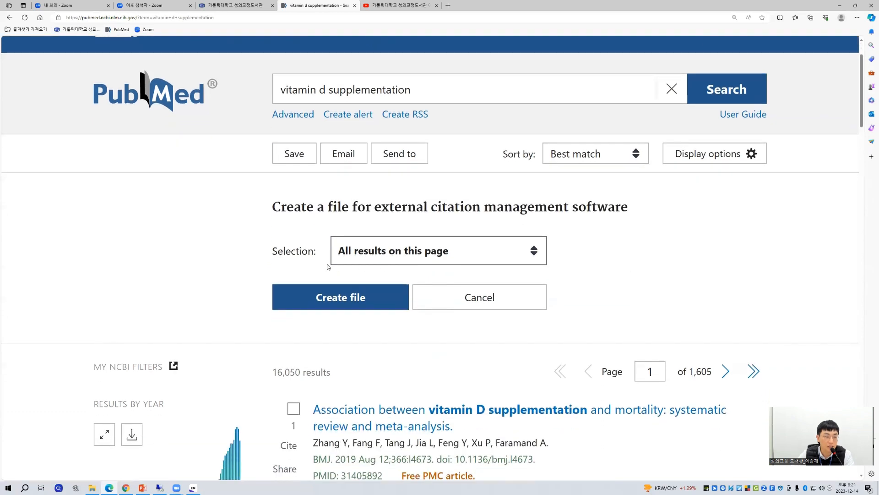
Step: Review the selection choices for the citation file, keep All results on this page, and check the result count
{"action": "left_click", "coordinate": [396, 259]}
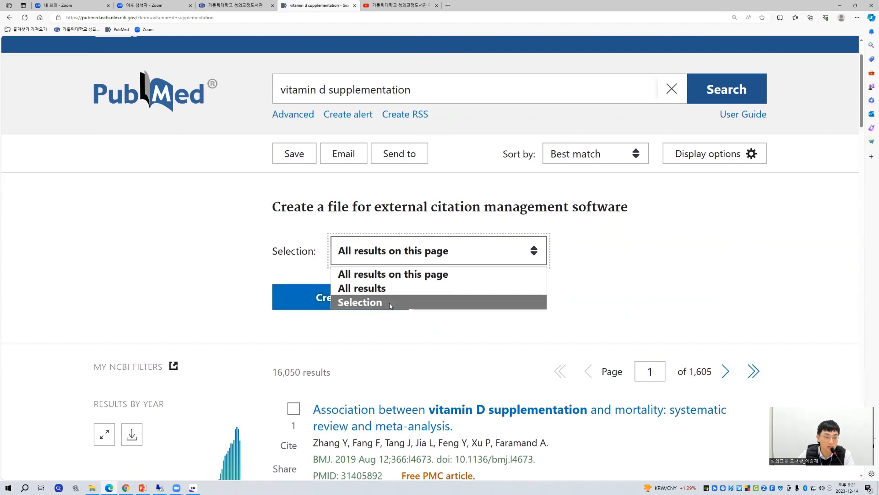
{"action": "left_click", "coordinate": [395, 279]}
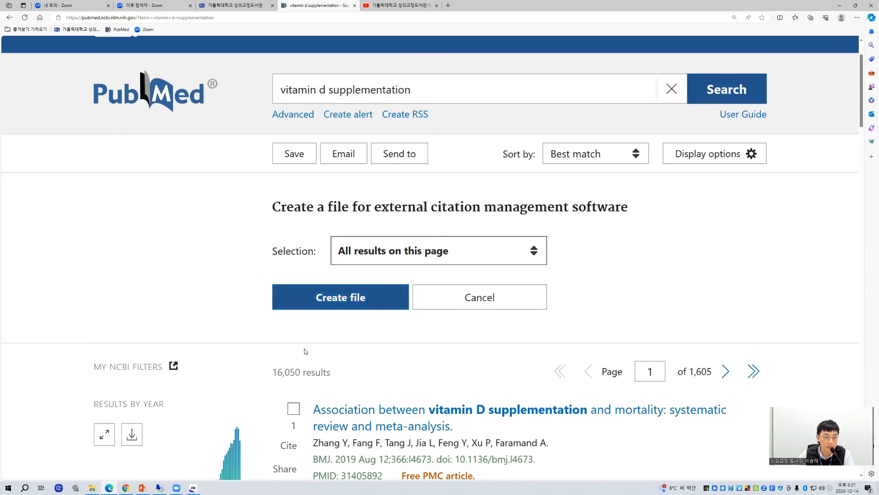
{"action": "left_click_drag", "start_coordinate": [271, 374], "coordinate": [332, 368]}
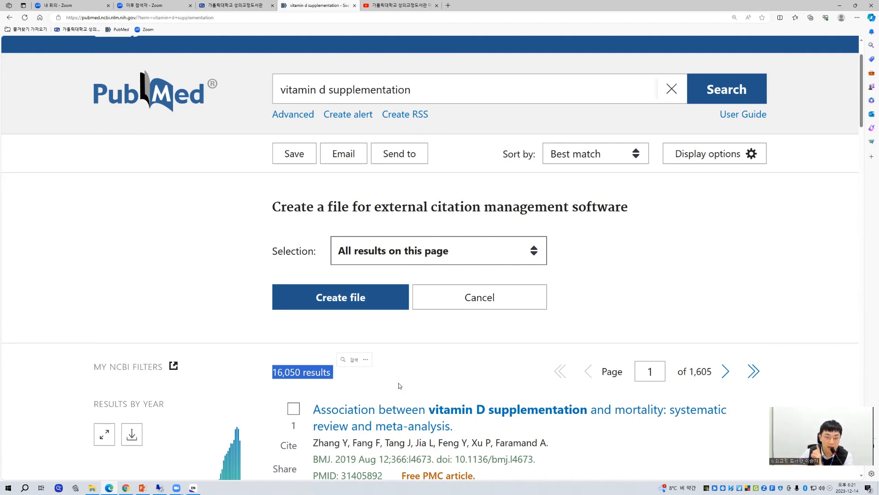
{"action": "left_click", "coordinate": [450, 384]}
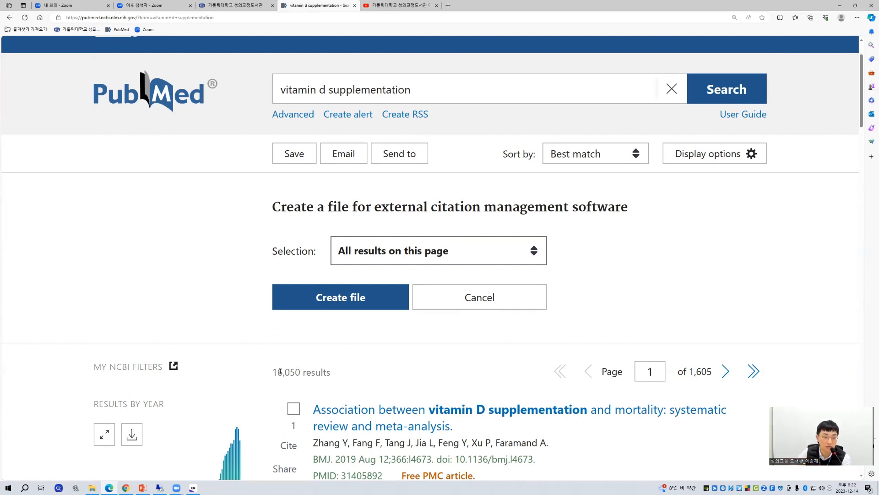
{"action": "scroll", "coordinate": [280, 372], "scroll_direction": "down", "scroll_amount": 1}
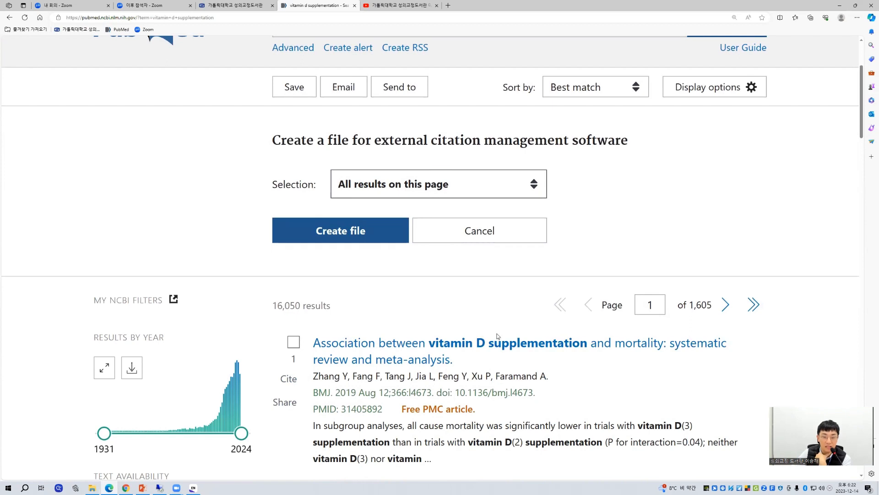
Step: Try All results as the citation file's selection and read the notice about the citation limit
{"action": "left_click", "coordinate": [521, 192]}
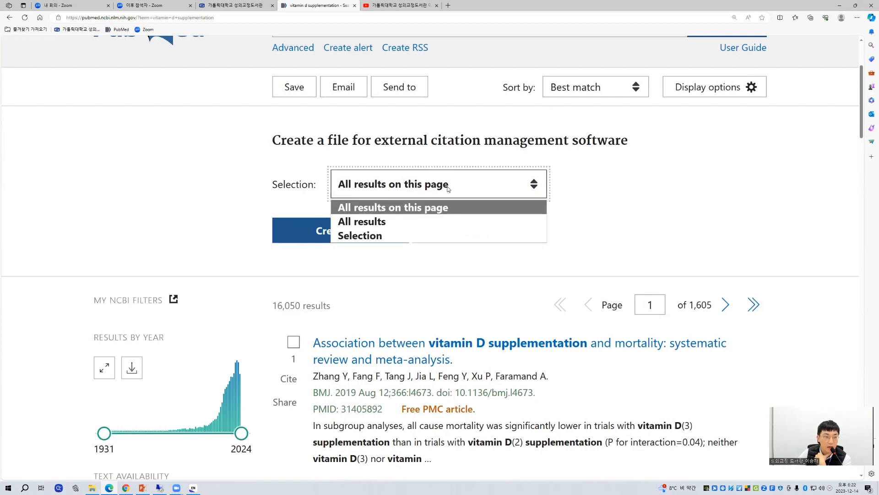
{"action": "left_click", "coordinate": [373, 222]}
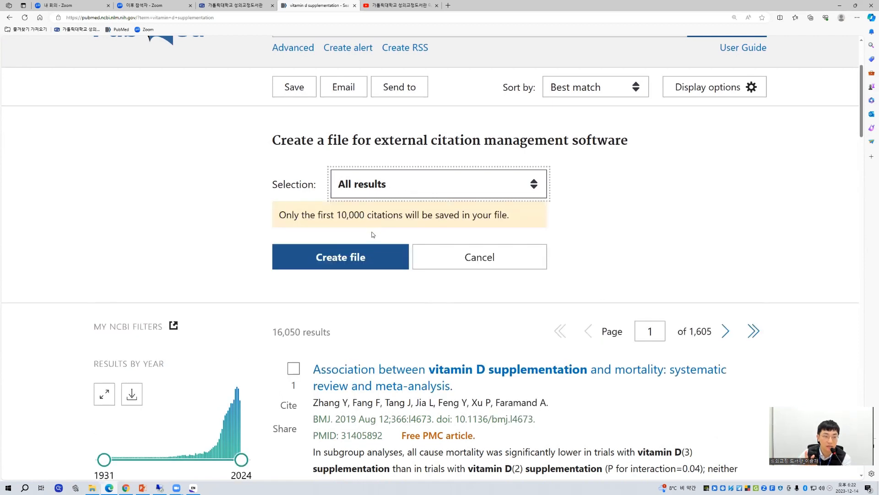
{"action": "left_click_drag", "start_coordinate": [284, 216], "coordinate": [519, 219]}
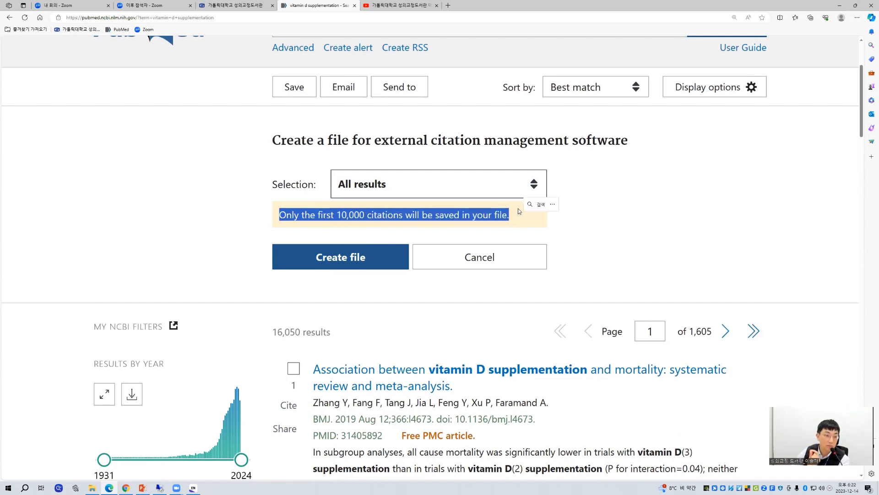
{"action": "scroll", "coordinate": [522, 208], "scroll_direction": "down", "scroll_amount": 1}
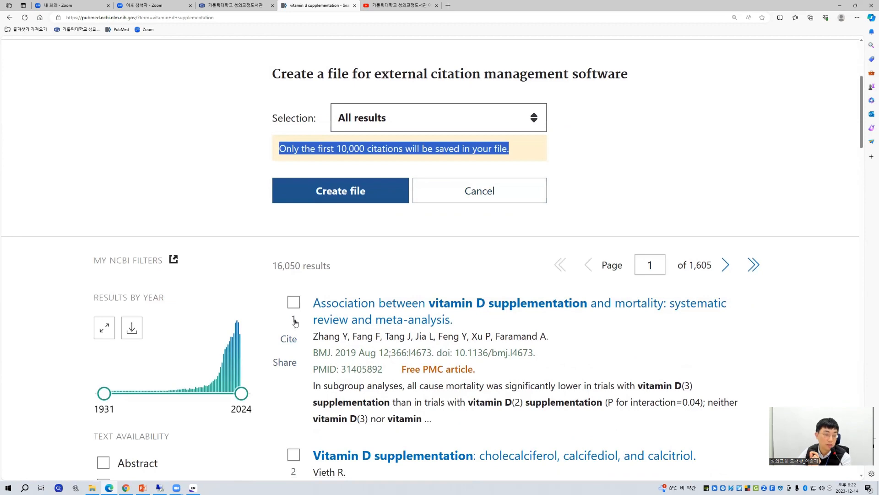
{"action": "scroll", "coordinate": [298, 330], "scroll_direction": "down", "scroll_amount": 4}
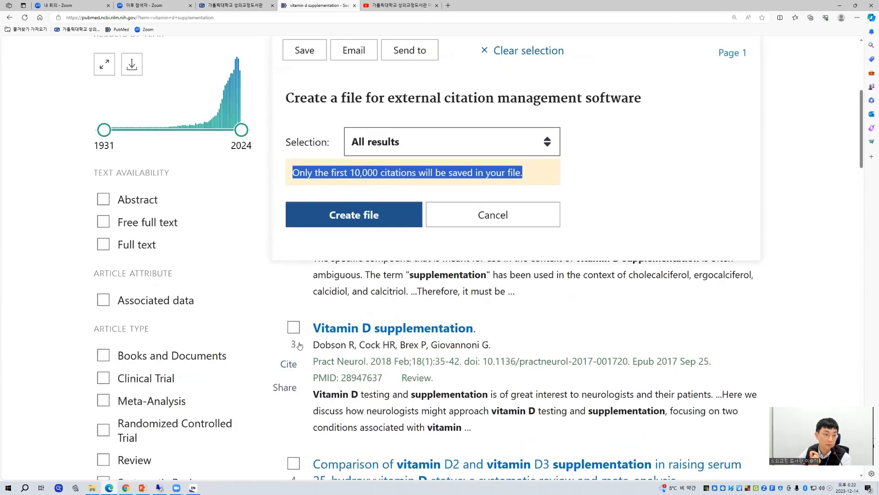
{"action": "scroll", "coordinate": [300, 346], "scroll_direction": "up", "scroll_amount": 4}
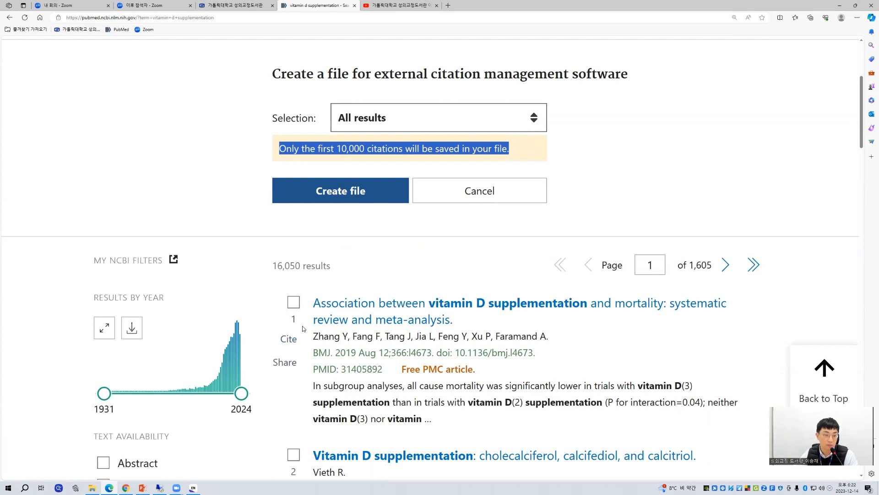
Step: Try the Selection option by marking the first two search results, and clear both marks again
{"action": "left_click", "coordinate": [412, 119]}
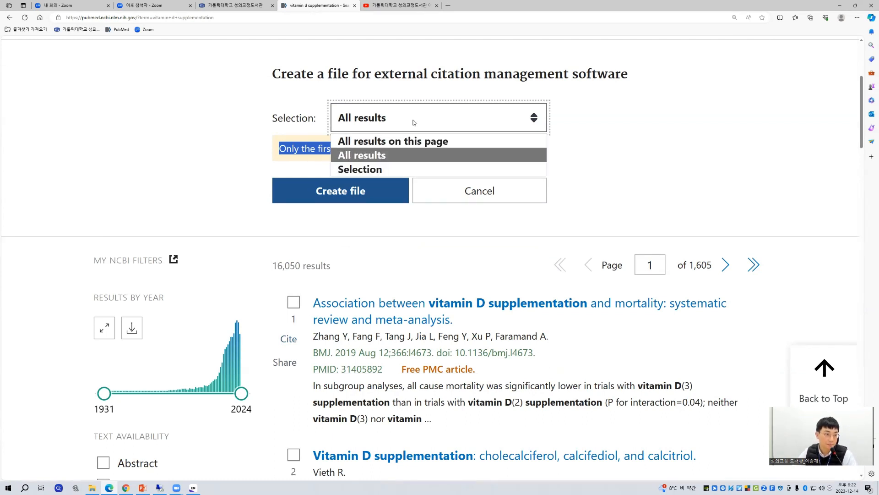
{"action": "left_click", "coordinate": [375, 168]}
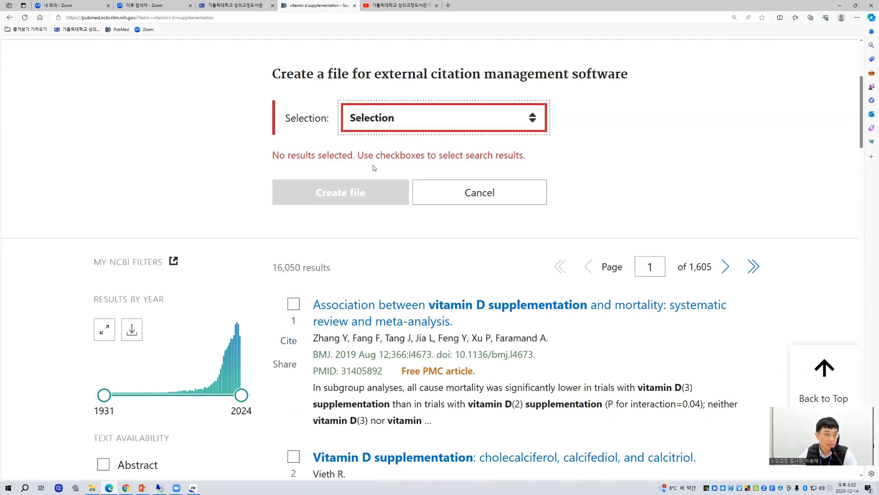
{"action": "left_click", "coordinate": [294, 305]}
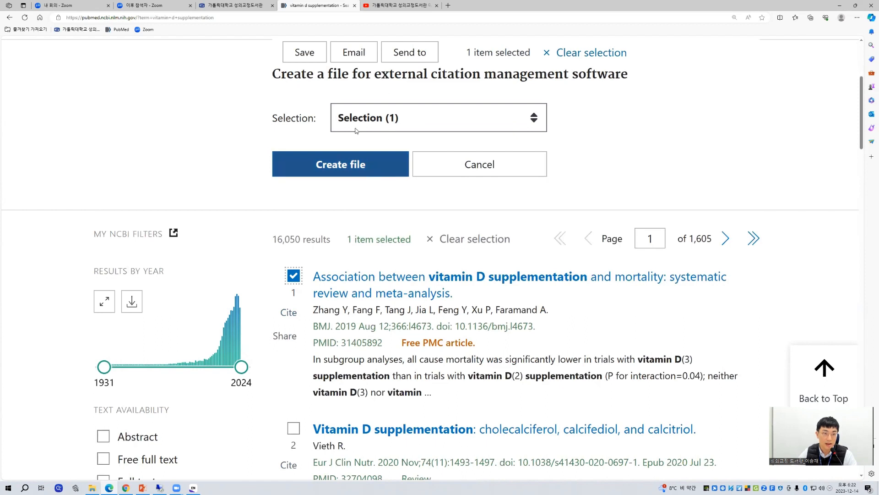
{"action": "left_click", "coordinate": [294, 429]}
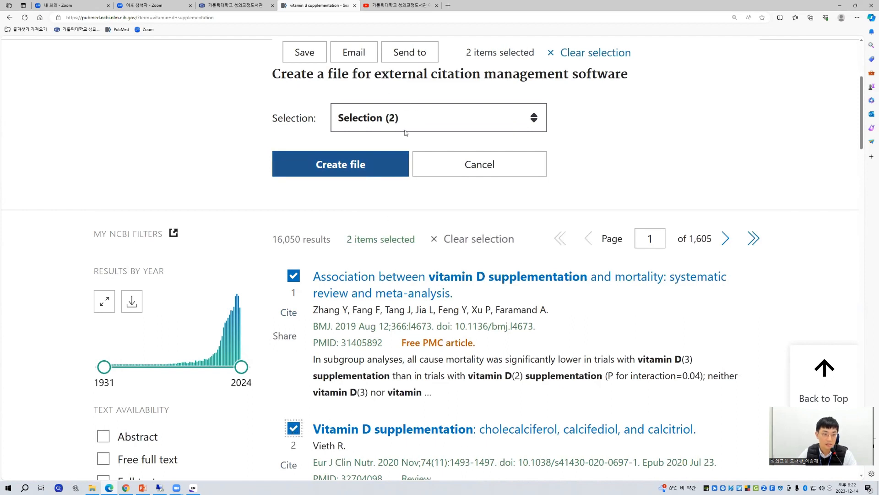
{"action": "left_click", "coordinate": [294, 429]}
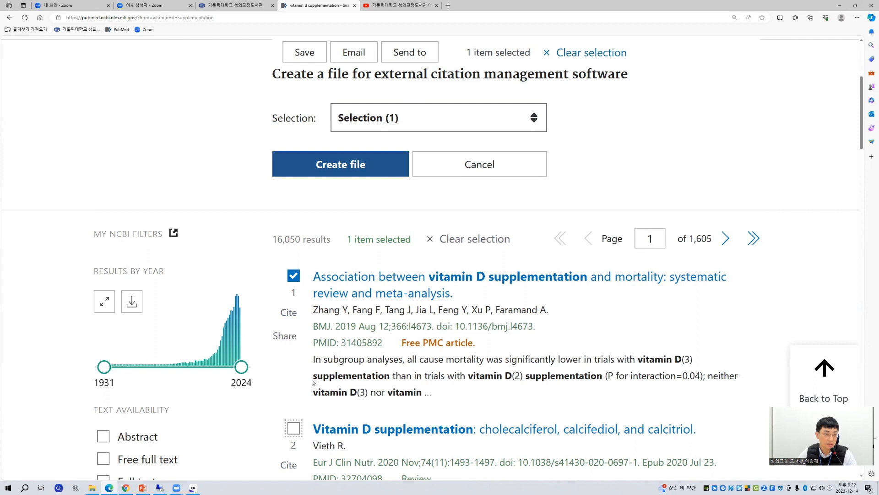
{"action": "left_click", "coordinate": [293, 275]}
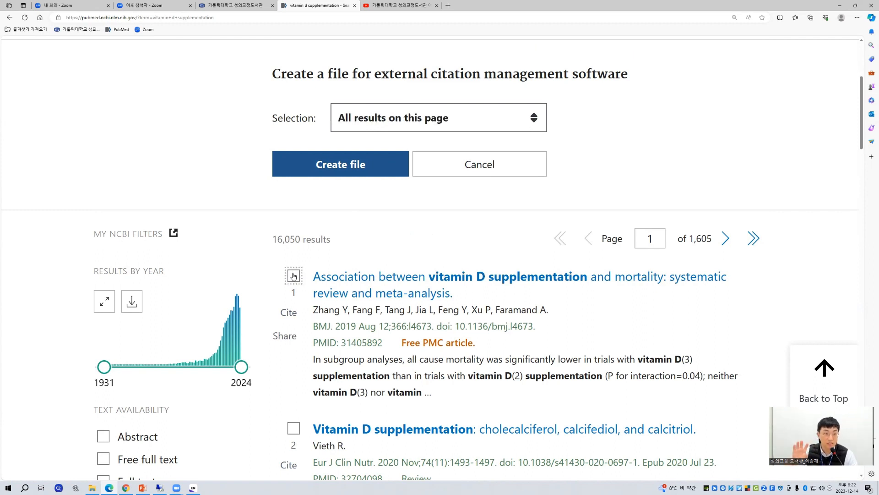
Step: Set the citation file's selection to All results on this page and create the file
{"action": "left_click", "coordinate": [436, 127]}
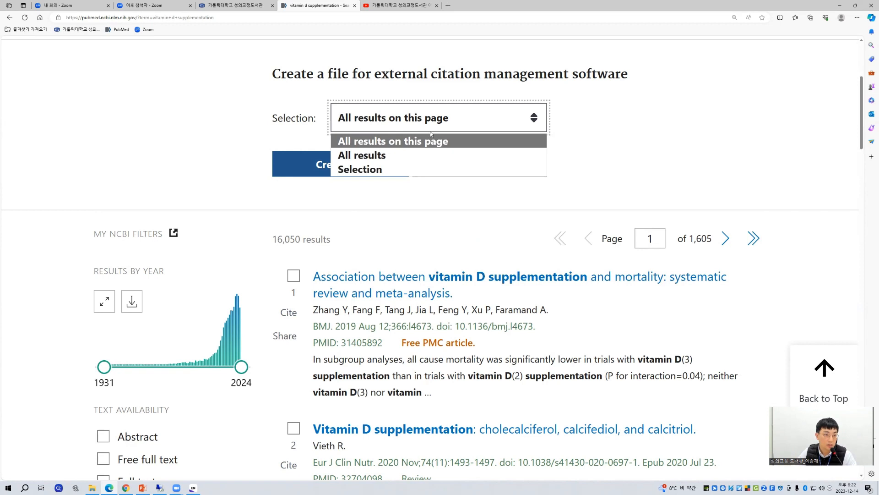
{"action": "left_click", "coordinate": [410, 146]}
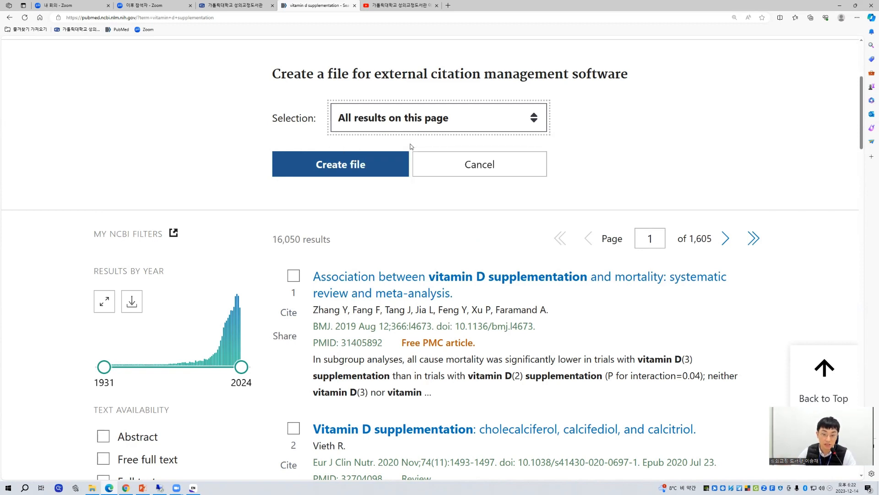
{"action": "left_click", "coordinate": [445, 231]}
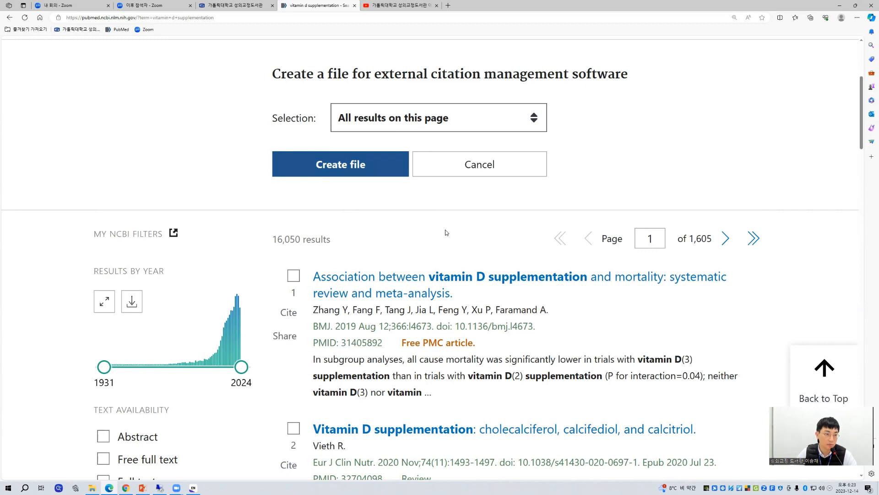
{"action": "scroll", "coordinate": [448, 235], "scroll_direction": "up", "scroll_amount": 1}
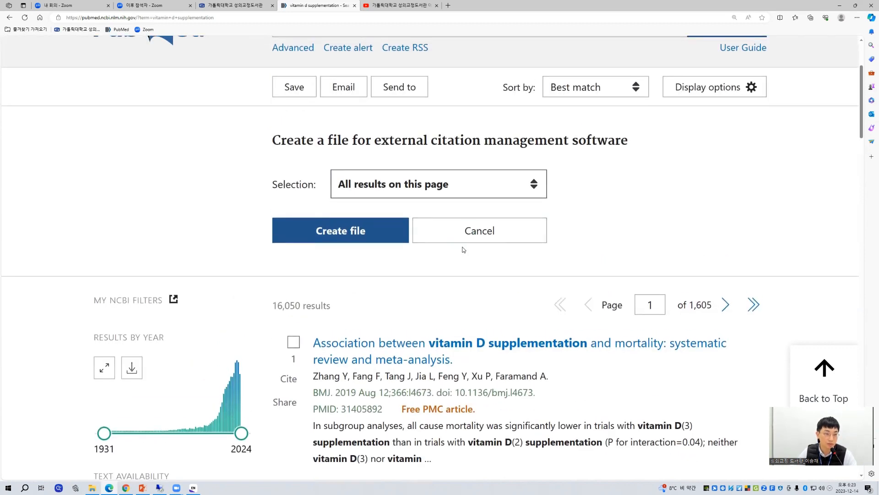
{"action": "left_click", "coordinate": [348, 240]}
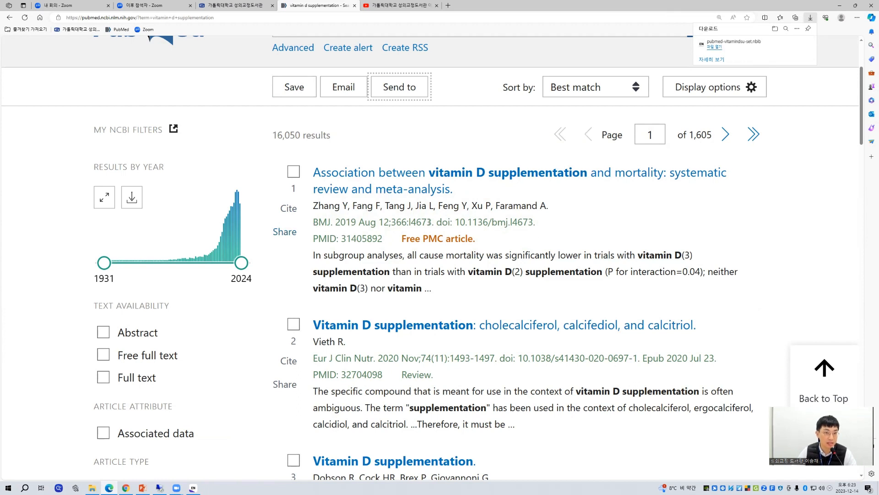
Step: Open the downloaded pubmed-vitamindsu-set.nbib file in EndNote to import its references, and look over the imported list
{"action": "left_click", "coordinate": [718, 48]}
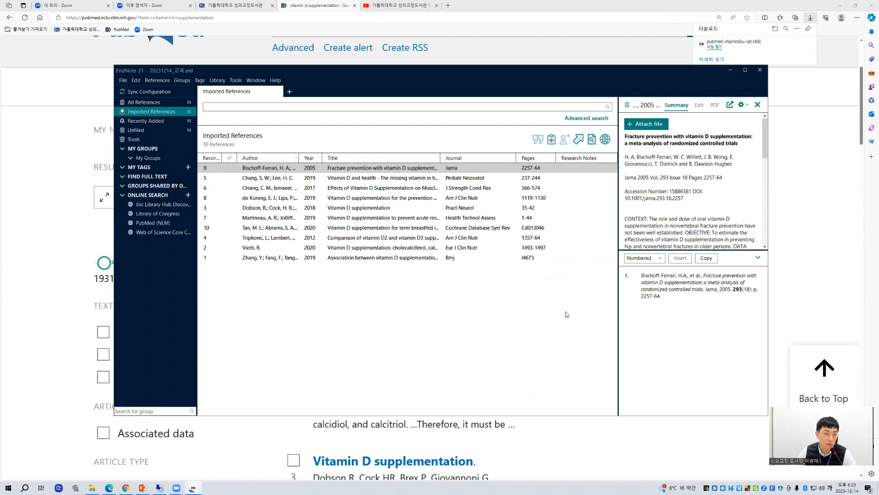
{"action": "left_click_drag", "start_coordinate": [566, 311], "coordinate": [319, 159]}
{"action": "left_click", "coordinate": [371, 354]}
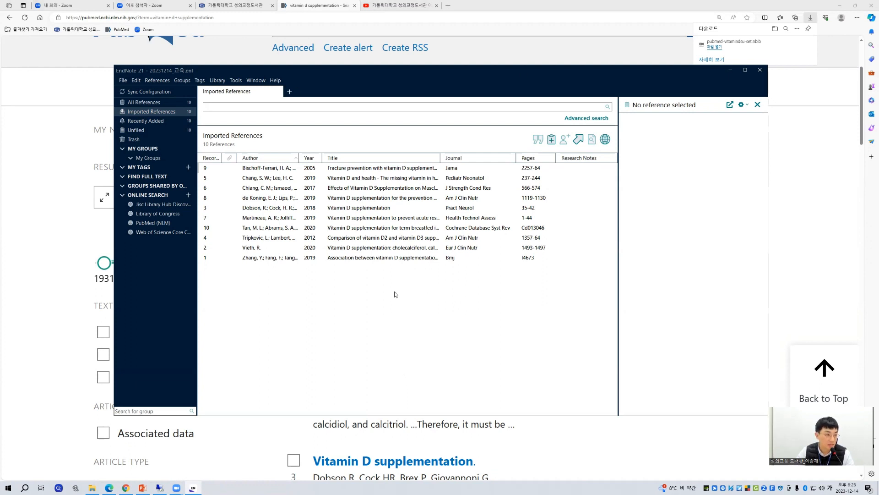
Step: Return to the PubMed results in Edge and open the first article, on vitamin D supplementation and mortality, to view its details
{"action": "left_click", "coordinate": [33, 300]}
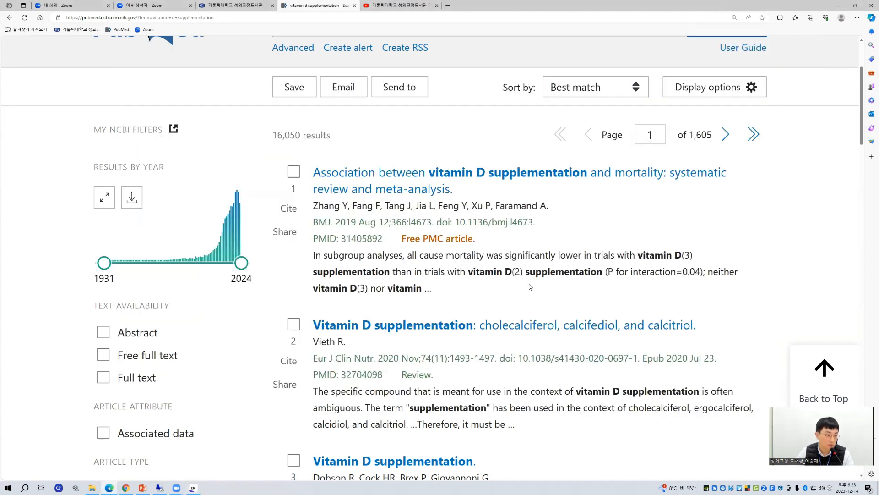
{"action": "scroll", "coordinate": [397, 218], "scroll_direction": "up", "scroll_amount": 1}
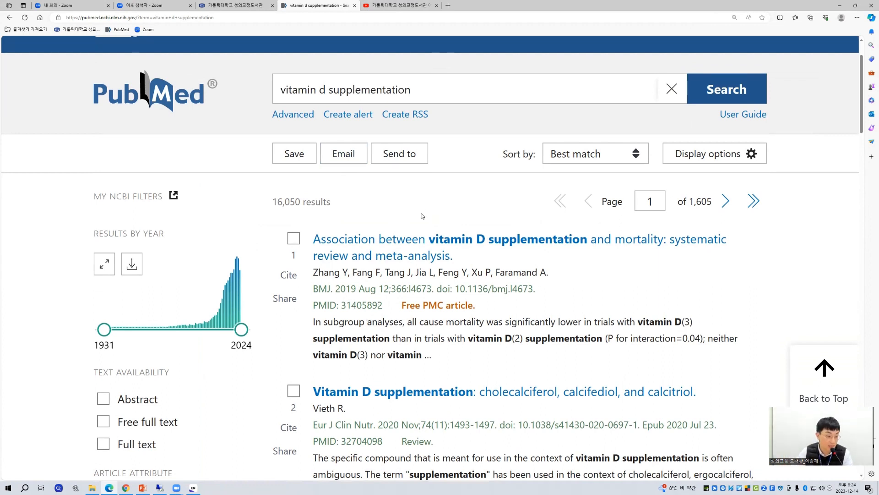
{"action": "scroll", "coordinate": [615, 290], "scroll_direction": "down", "scroll_amount": 1}
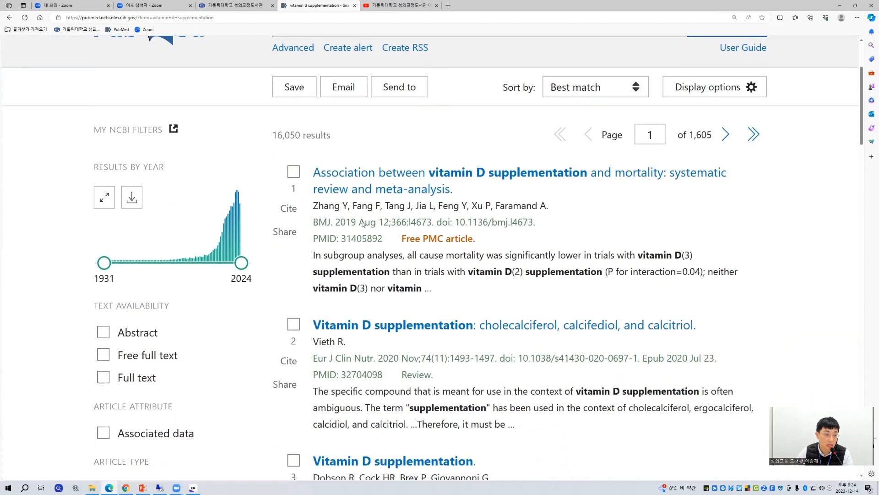
{"action": "left_click", "coordinate": [426, 177]}
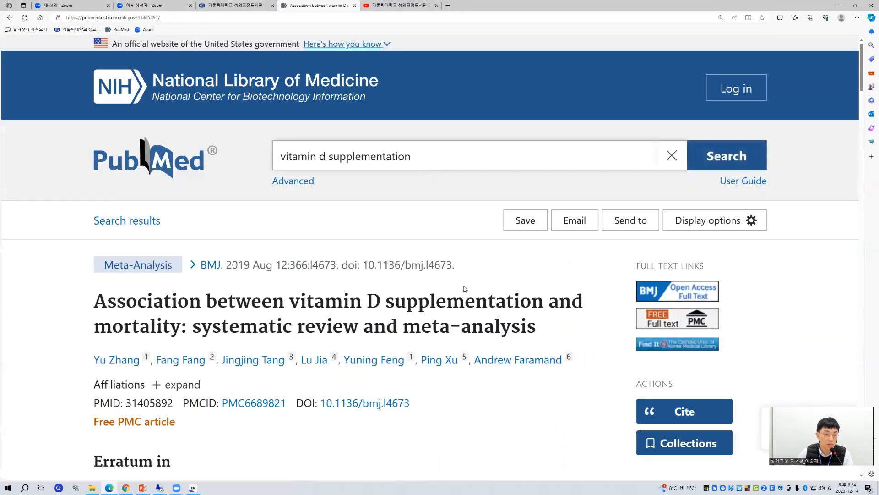
{"action": "scroll", "coordinate": [484, 297], "scroll_direction": "down", "scroll_amount": 1}
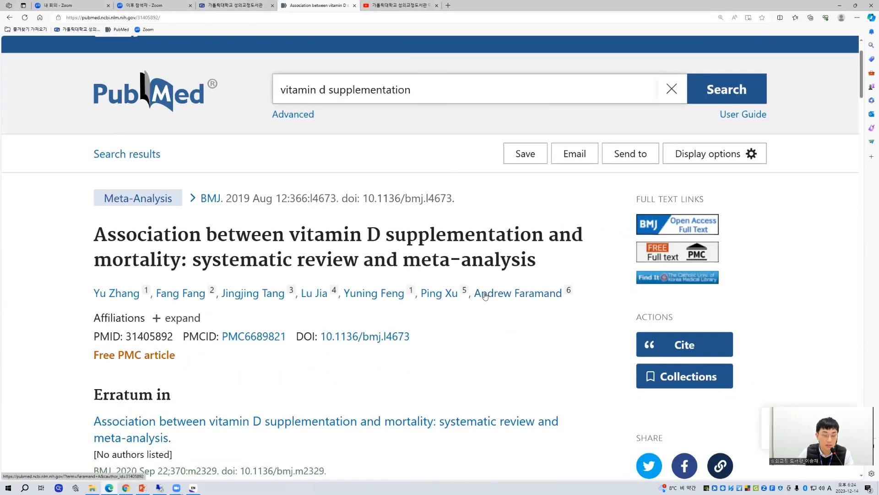
{"action": "scroll", "coordinate": [485, 296], "scroll_direction": "down", "scroll_amount": 1}
{"action": "scroll", "coordinate": [486, 296], "scroll_direction": "down", "scroll_amount": 2}
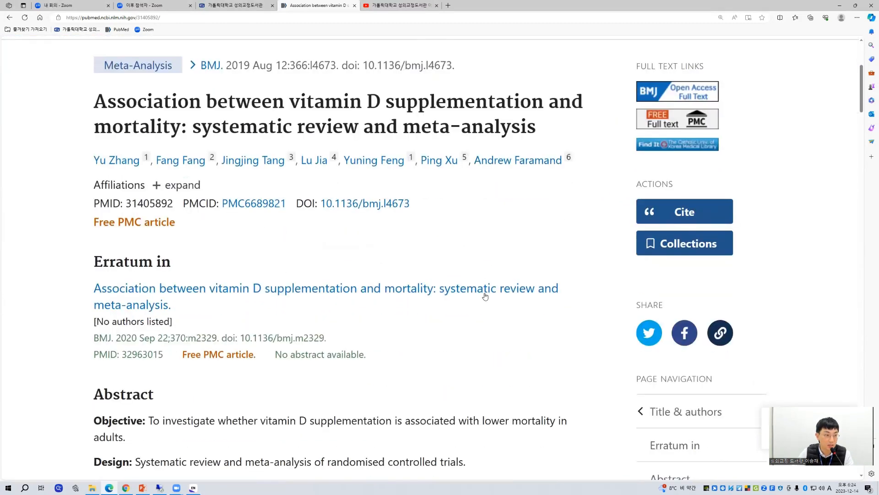
Step: Look over the article's abstract and create a citation file for this single article, using Citation manager as the destination
{"action": "scroll", "coordinate": [486, 296], "scroll_direction": "down", "scroll_amount": 4}
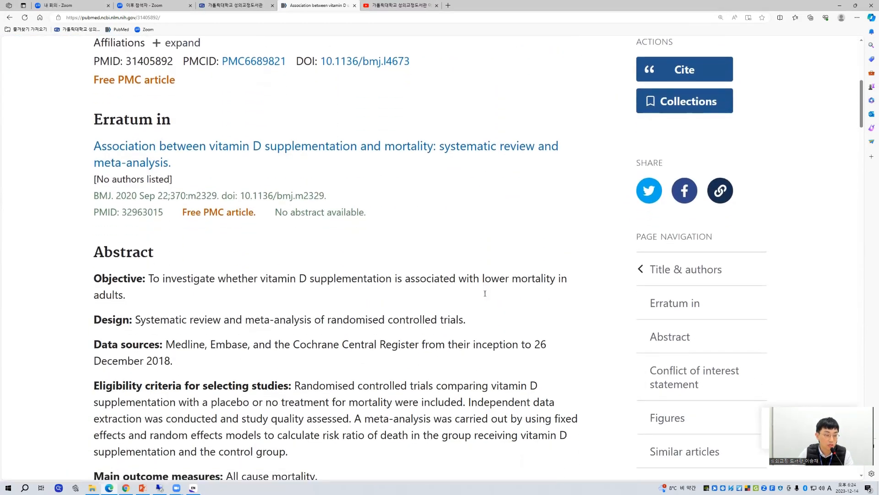
{"action": "scroll", "coordinate": [486, 293], "scroll_direction": "down", "scroll_amount": 5}
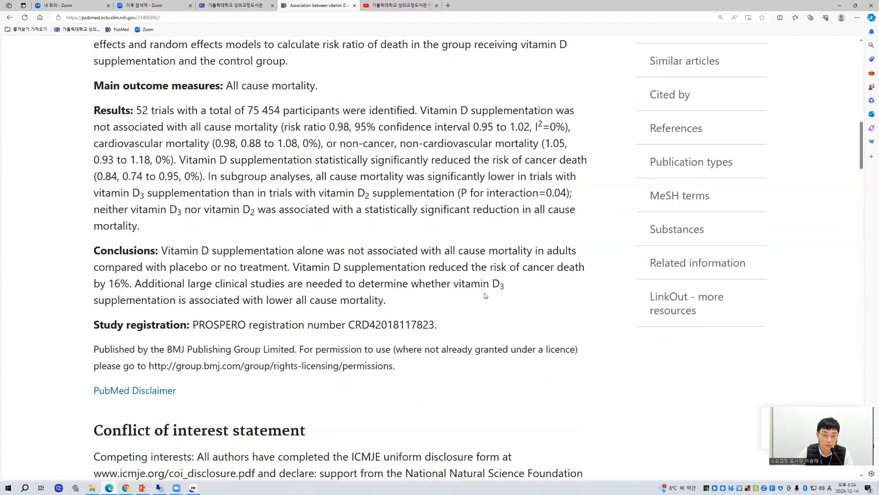
{"action": "scroll", "coordinate": [486, 296], "scroll_direction": "up", "scroll_amount": 10}
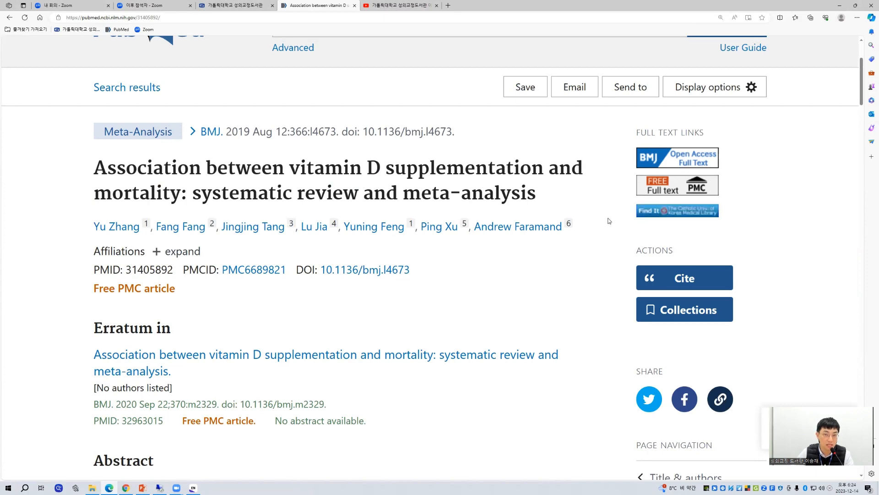
{"action": "scroll", "coordinate": [609, 222], "scroll_direction": "up", "scroll_amount": 1}
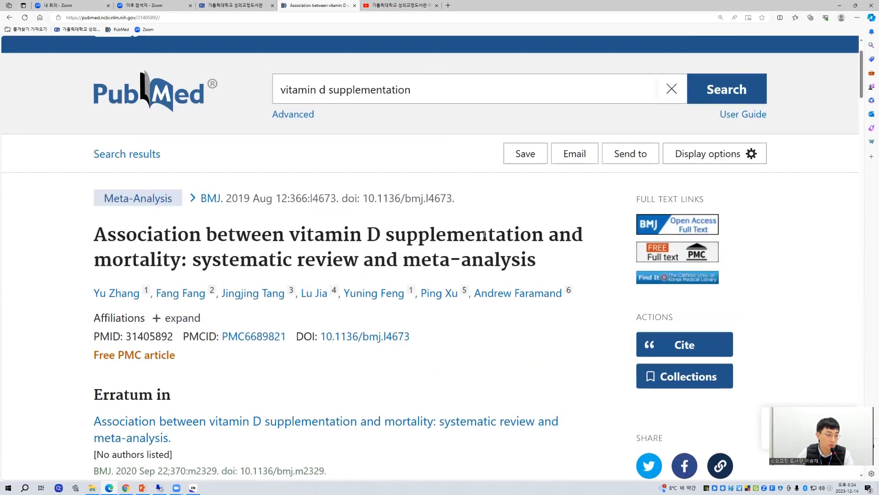
{"action": "scroll", "coordinate": [484, 234], "scroll_direction": "up", "scroll_amount": 2}
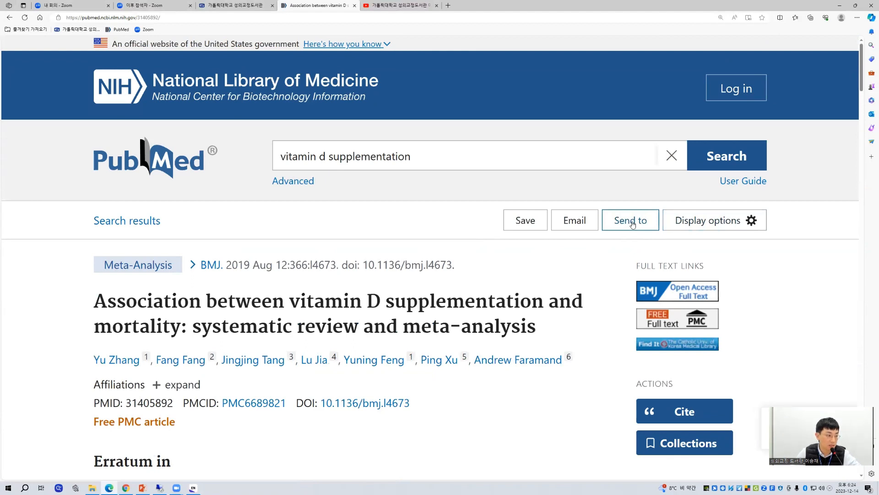
{"action": "left_click", "coordinate": [632, 224]}
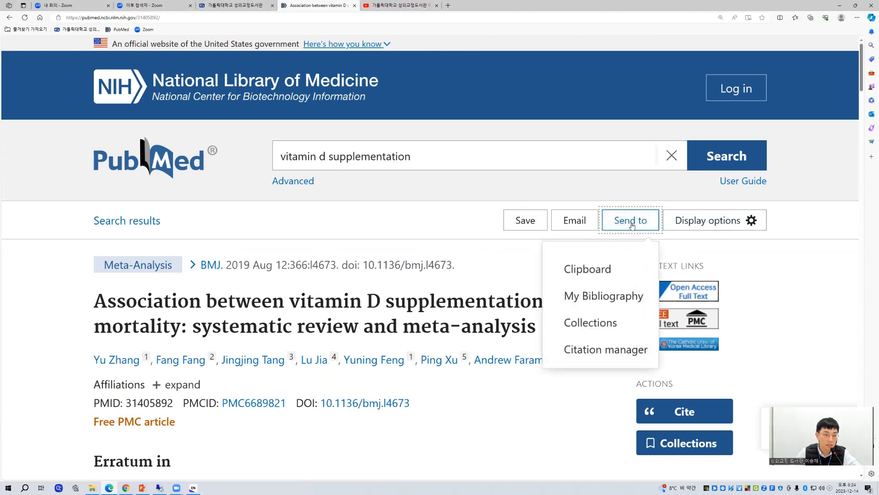
{"action": "left_click", "coordinate": [605, 357]}
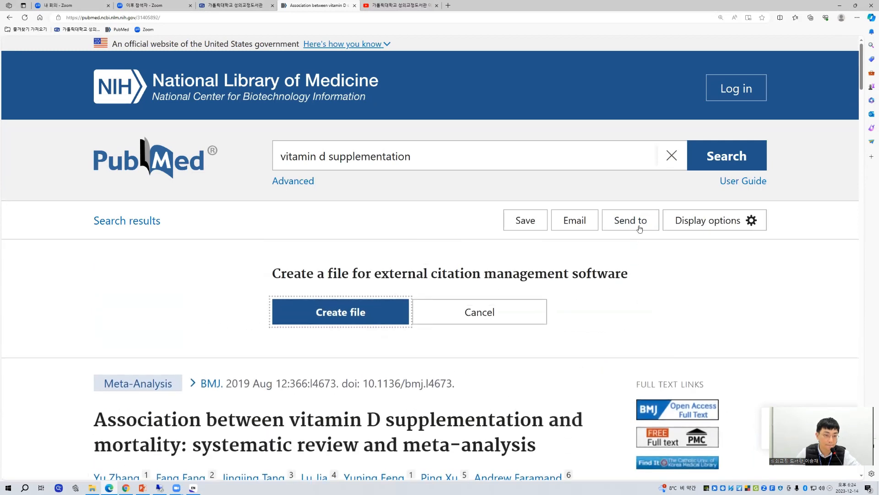
{"action": "left_click", "coordinate": [638, 222]}
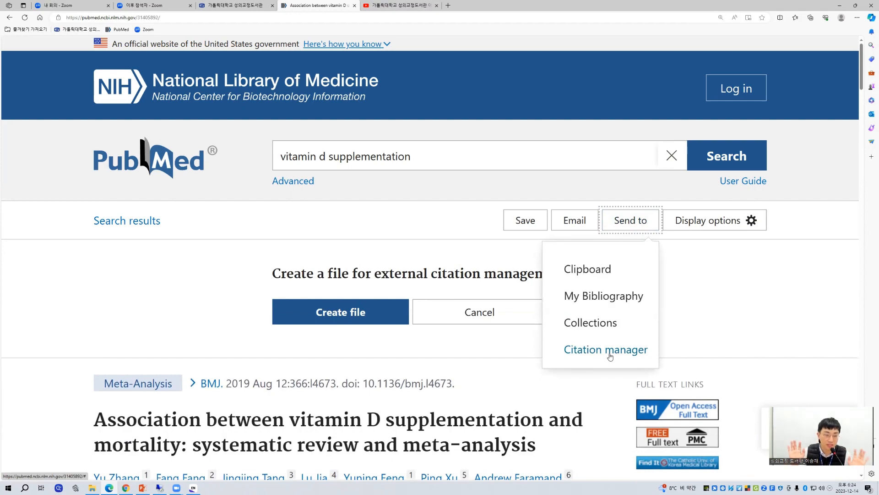
{"action": "left_click", "coordinate": [383, 354]}
{"action": "scroll", "coordinate": [319, 298], "scroll_direction": "down", "scroll_amount": 3}
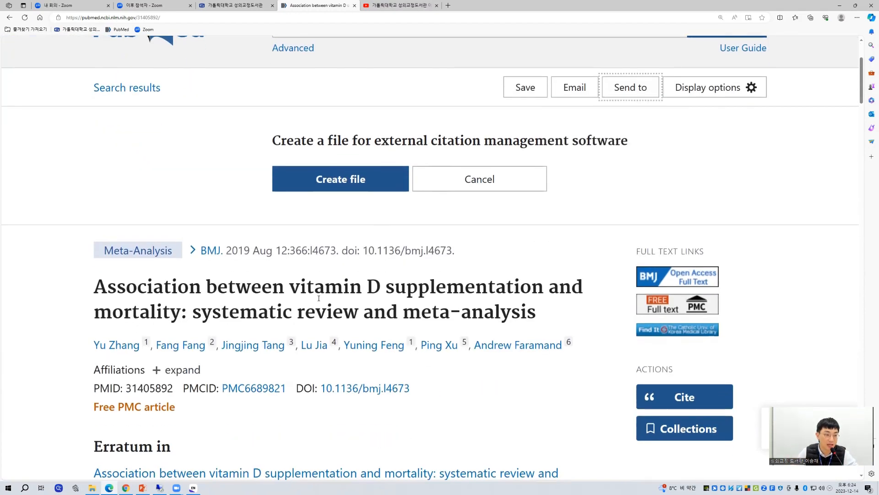
{"action": "scroll", "coordinate": [350, 319], "scroll_direction": "down", "scroll_amount": 6}
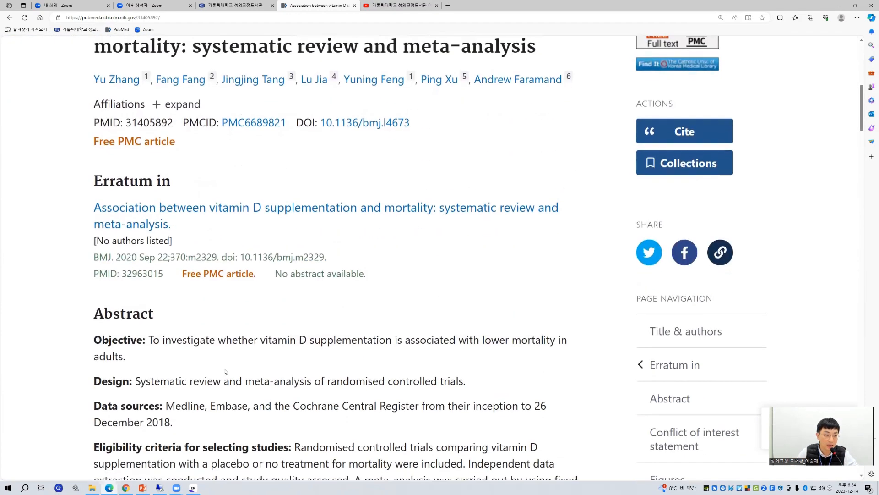
{"action": "scroll", "coordinate": [276, 373], "scroll_direction": "up", "scroll_amount": 9}
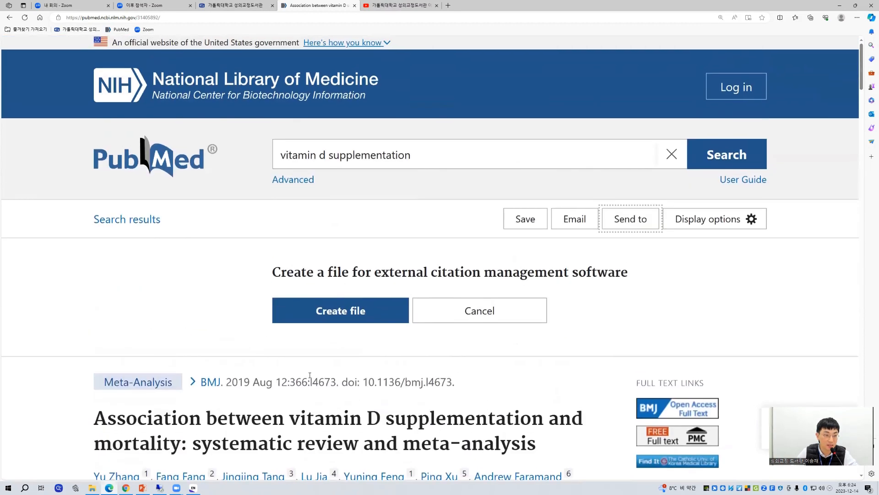
{"action": "left_click", "coordinate": [341, 312]}
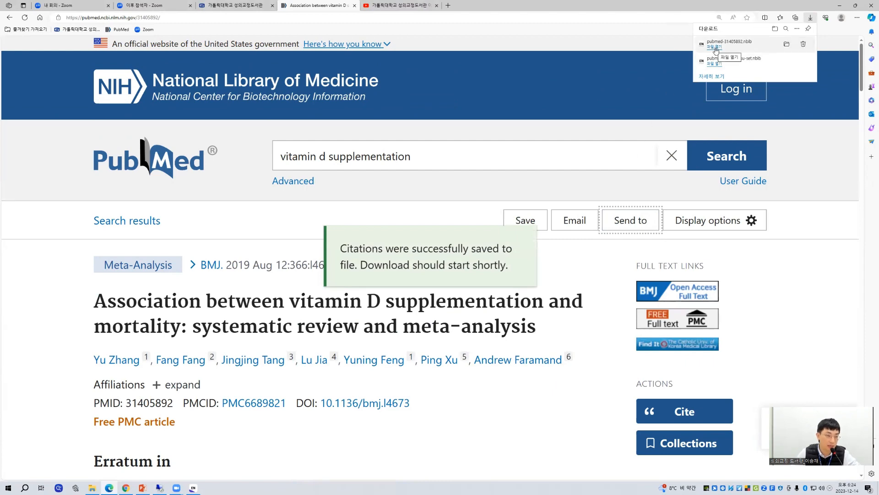
Step: Import the downloaded pubmed-31405892.nbib file into EndNote, and compare the Imported References group with All References
{"action": "left_click", "coordinate": [714, 49]}
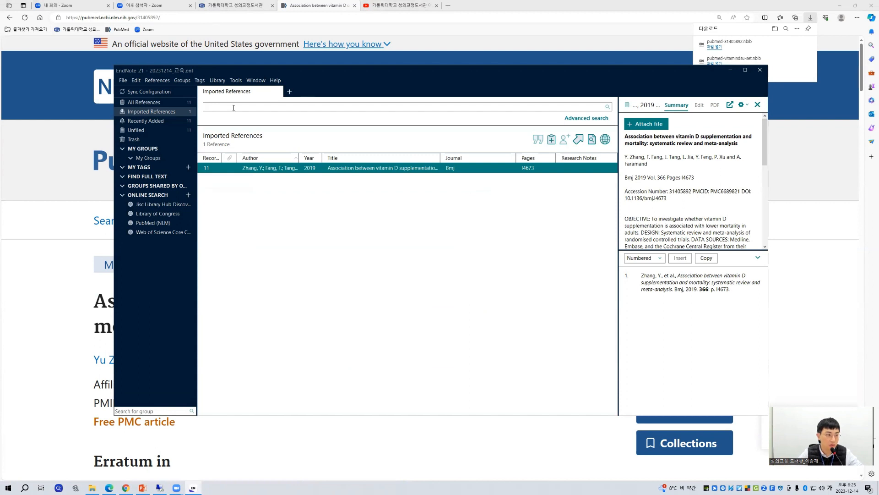
{"action": "left_click", "coordinate": [155, 104]}
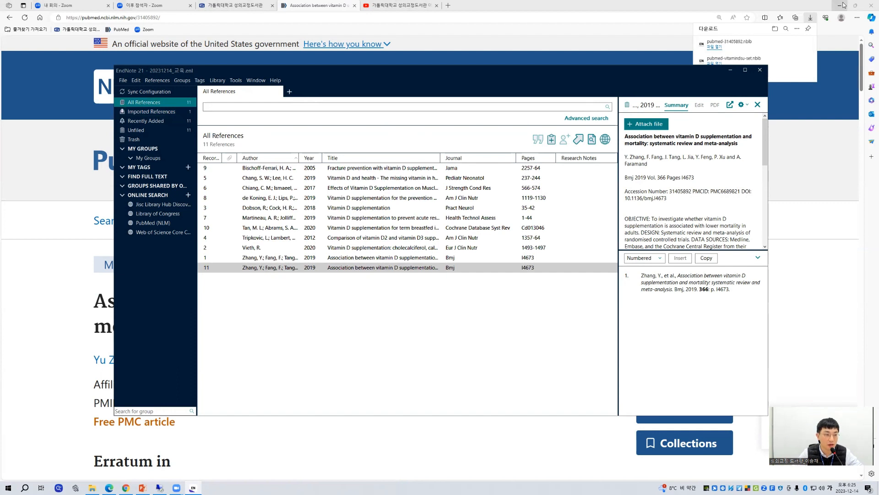
{"action": "left_click", "coordinate": [164, 115]}
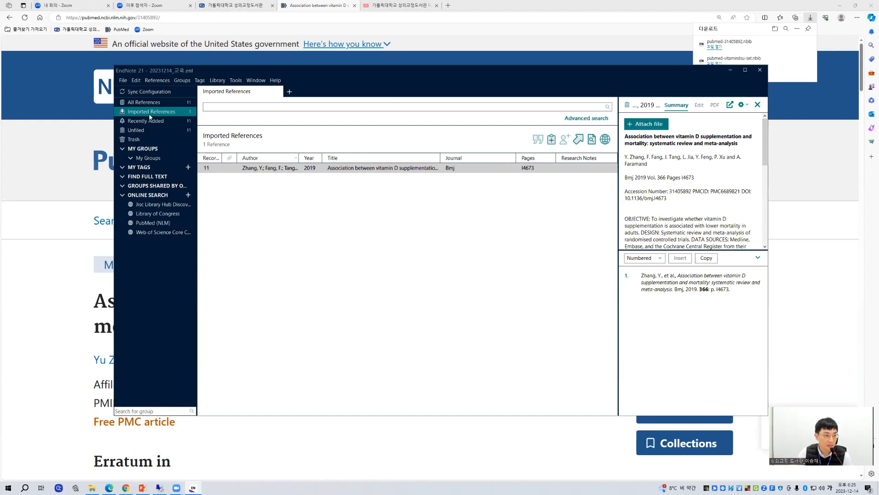
{"action": "left_click", "coordinate": [175, 101]}
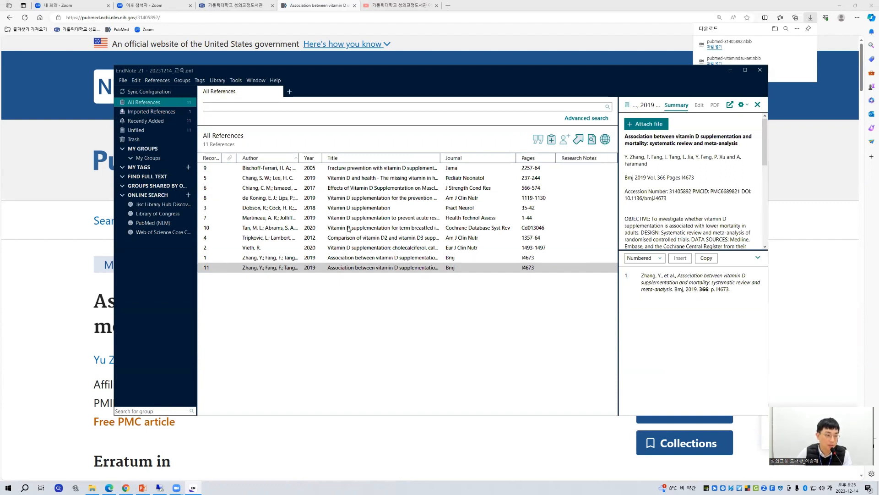
Step: Look through several references in the full list, checking each one's summary details, abstract and Numbered citation preview
{"action": "left_click", "coordinate": [402, 168]}
{"action": "left_click", "coordinate": [402, 178]}
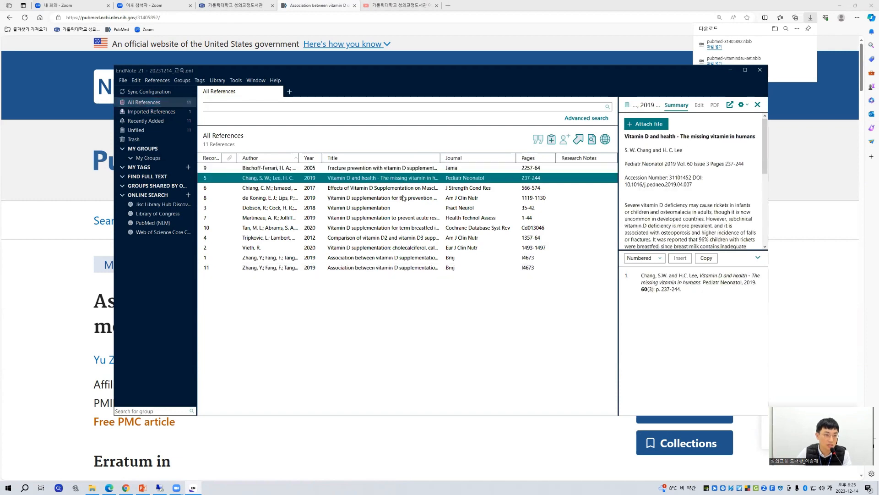
{"action": "left_click", "coordinate": [403, 208]}
{"action": "left_click", "coordinate": [415, 168]}
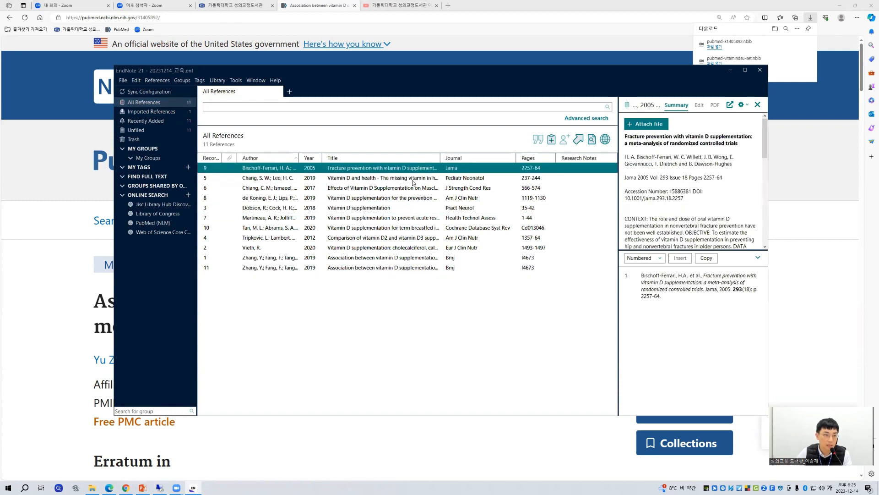
{"action": "left_click", "coordinate": [413, 178]}
{"action": "left_click", "coordinate": [415, 188]}
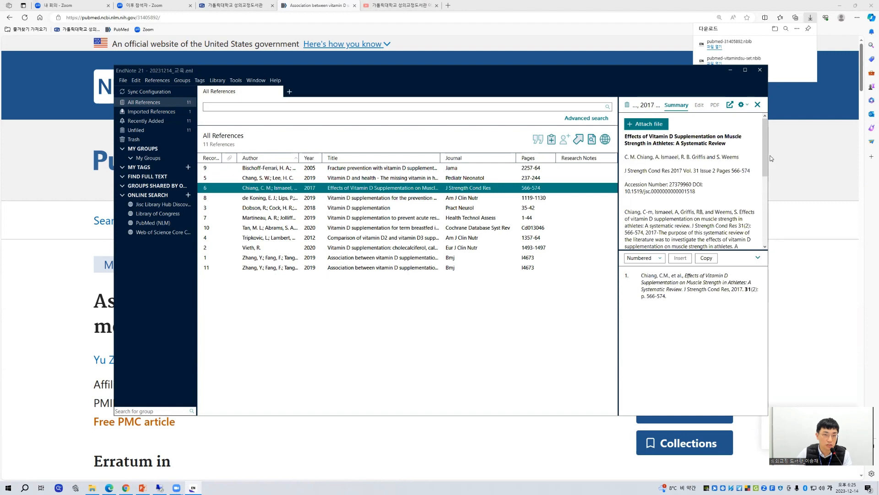
{"action": "mouse_move", "coordinate": [765, 158]}
{"action": "left_mouse_down"}
{"action": "mouse_move", "coordinate": [761, 219]}
{"action": "mouse_move", "coordinate": [769, 152]}
{"action": "left_mouse_up"}
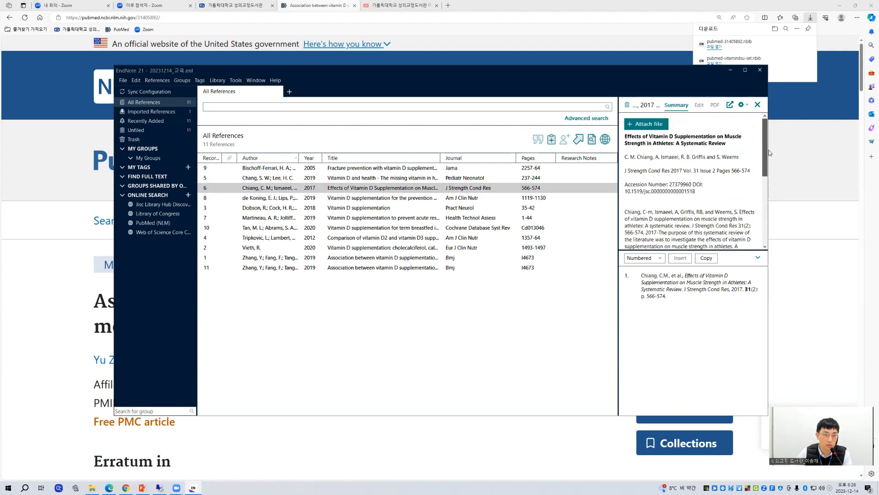
{"action": "left_click", "coordinate": [474, 218]}
{"action": "left_click", "coordinate": [475, 209]}
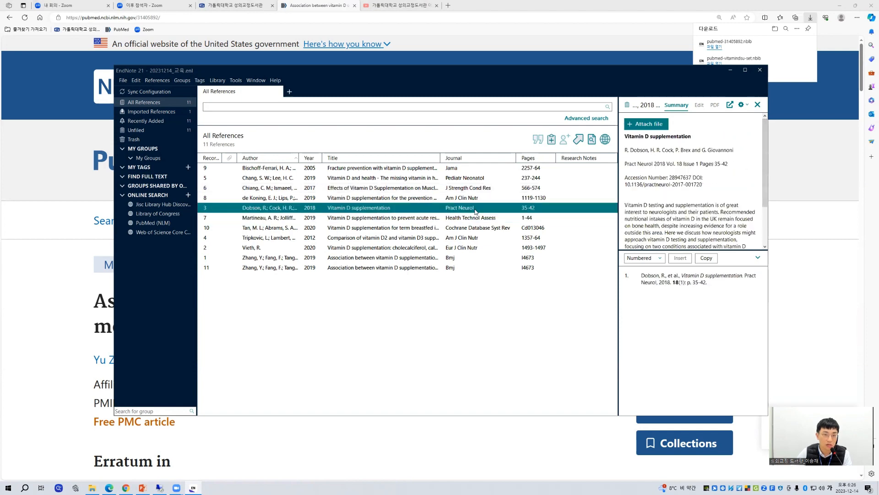
{"action": "left_click", "coordinate": [472, 236]}
{"action": "left_click", "coordinate": [474, 247]}
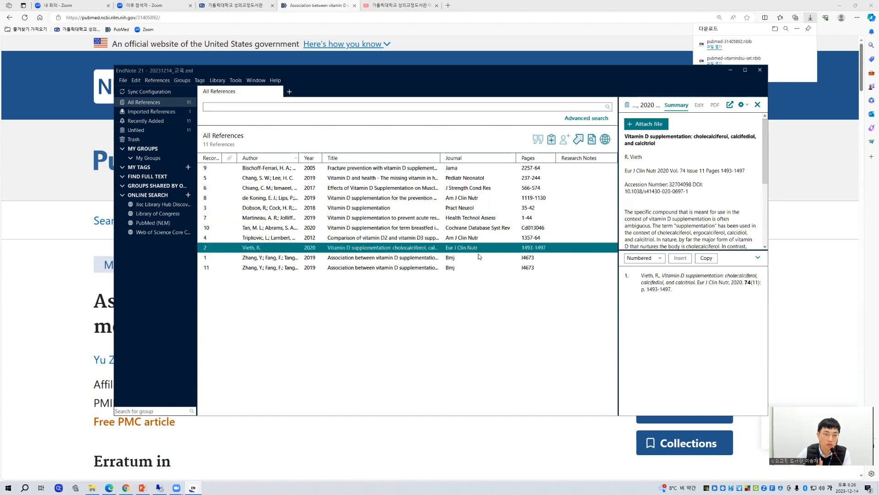
{"action": "left_click", "coordinate": [476, 257]}
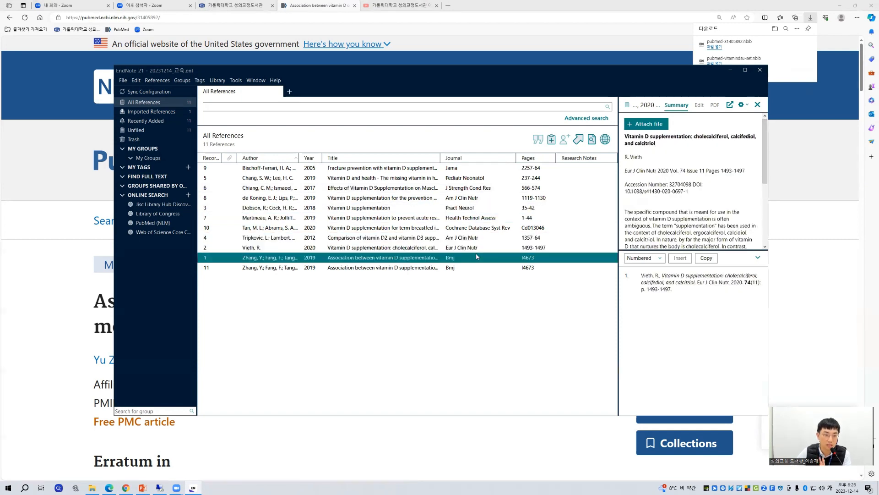
{"action": "left_click", "coordinate": [481, 177]}
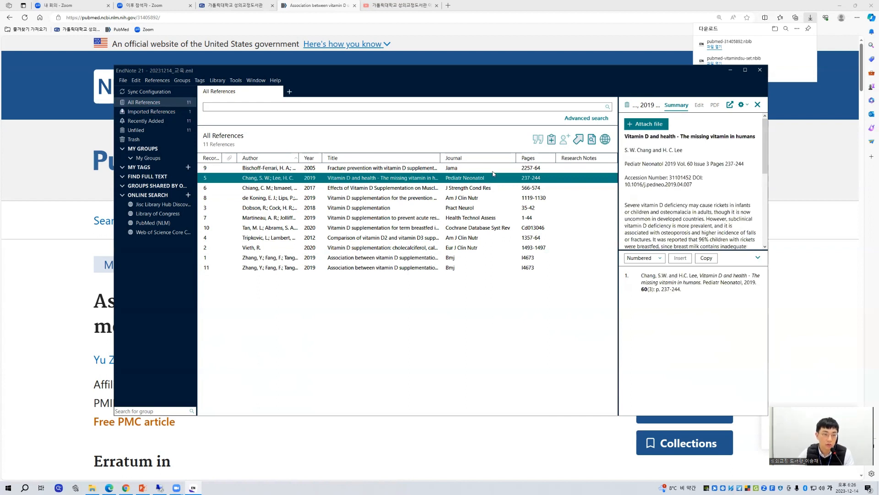
Step: Compare the Summary view of the 2005 fracture prevention reference with its editable fields, and leave the Edit view open
{"action": "left_click", "coordinate": [493, 172]}
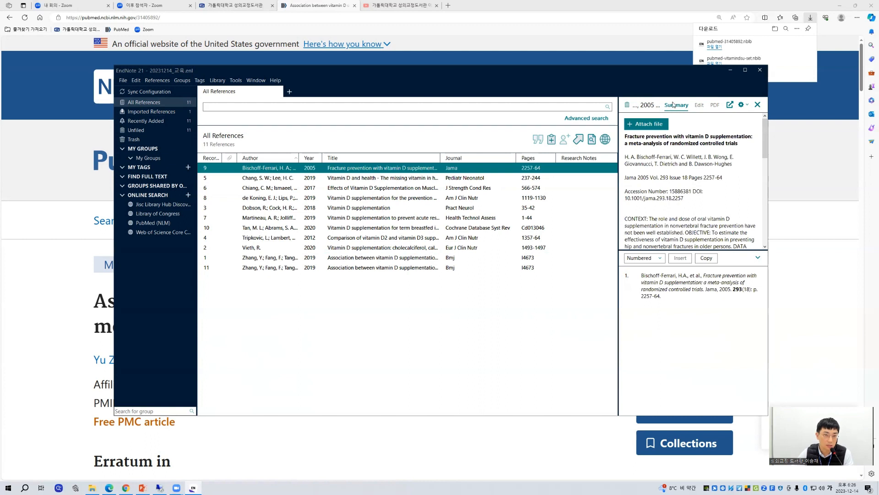
{"action": "left_click", "coordinate": [700, 106]}
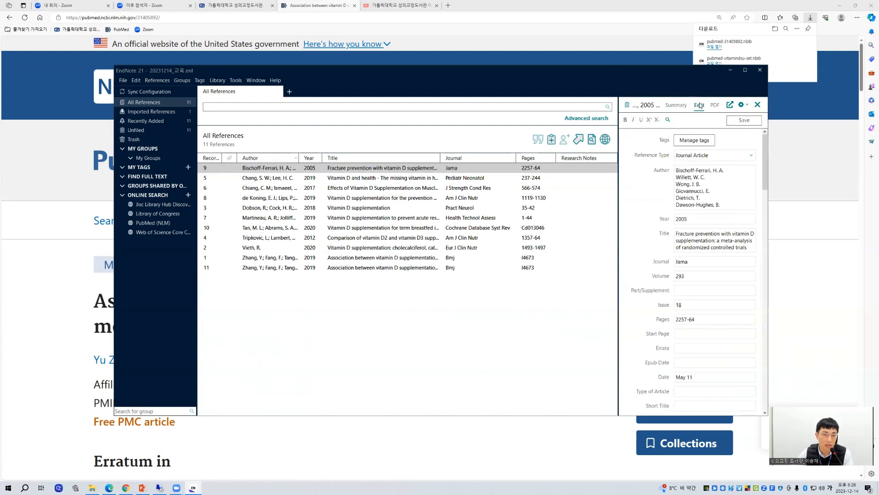
{"action": "left_click", "coordinate": [677, 110]}
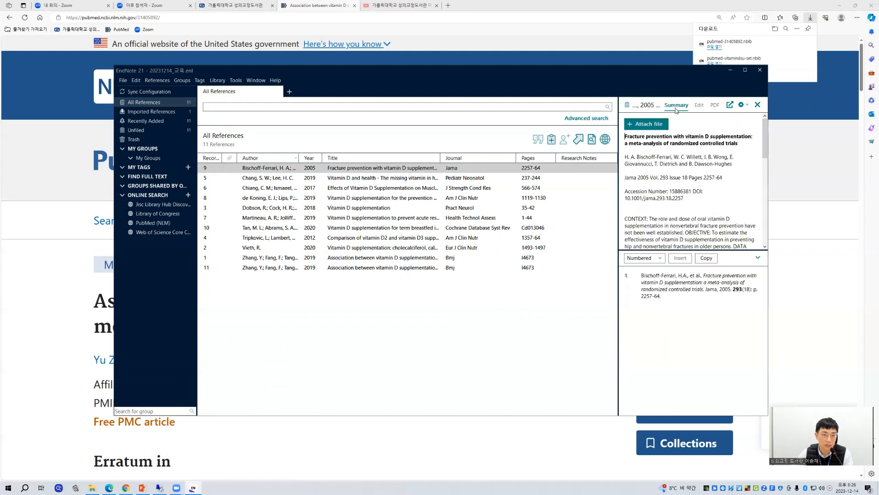
{"action": "left_click", "coordinate": [703, 108]}
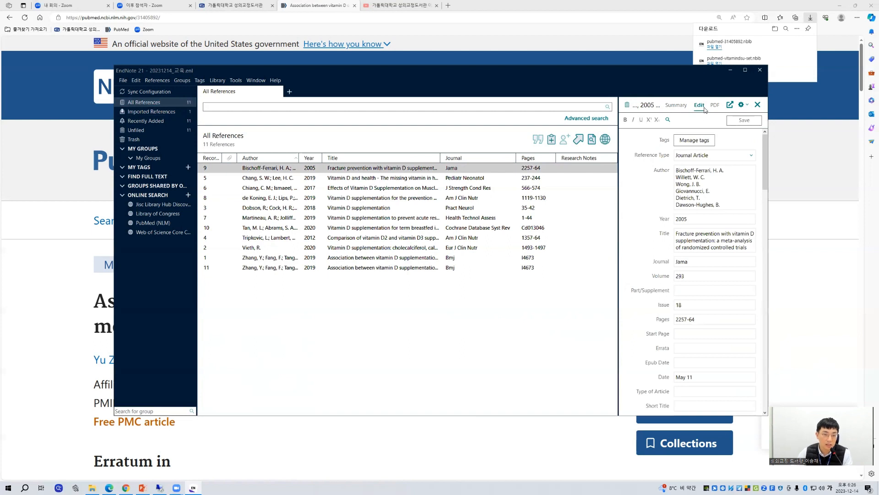
{"action": "left_click_drag", "start_coordinate": [765, 156], "coordinate": [761, 131]}
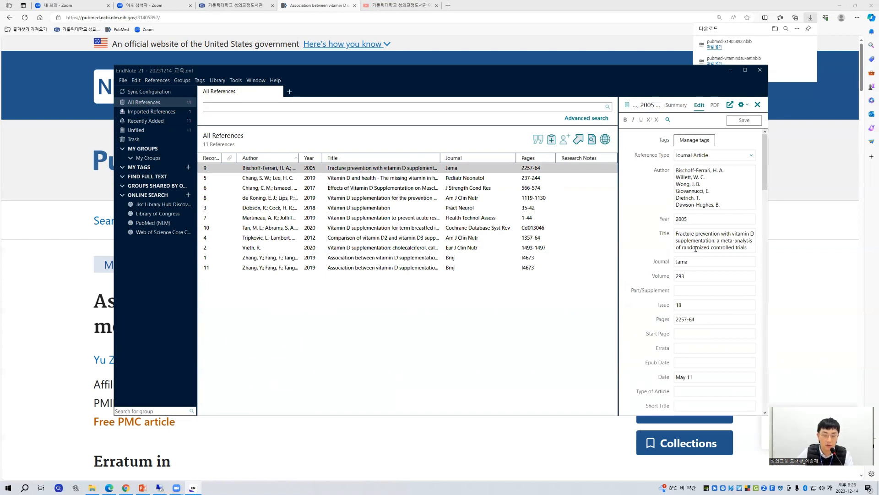
Step: Try adding the line "편집이 가능합니다." below the last author in the Author field, and erase it again
{"action": "left_click", "coordinate": [736, 204]}
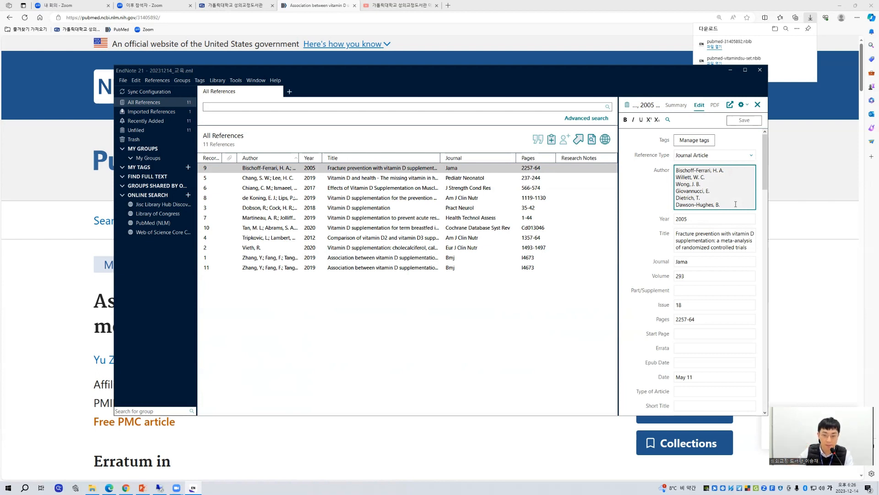
{"action": "key", "text": "Return"}
{"action": "type", "text": "편집이 "}
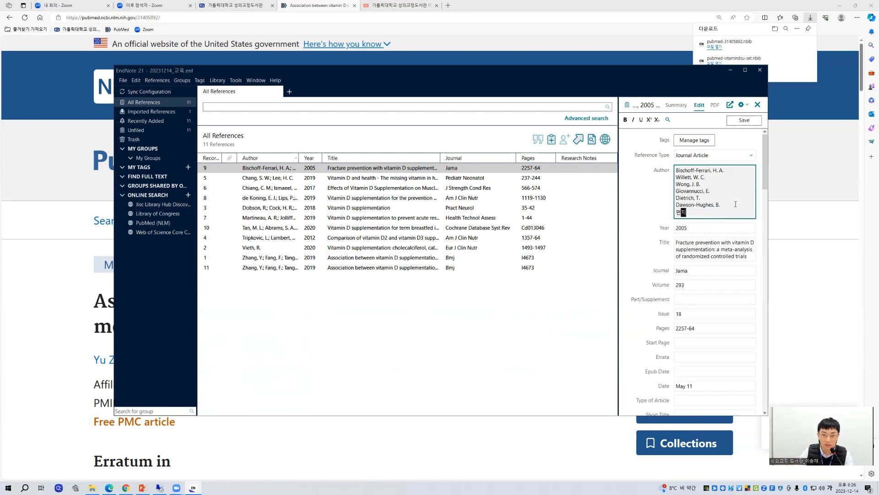
{"action": "type", "text": "가능합니다."}
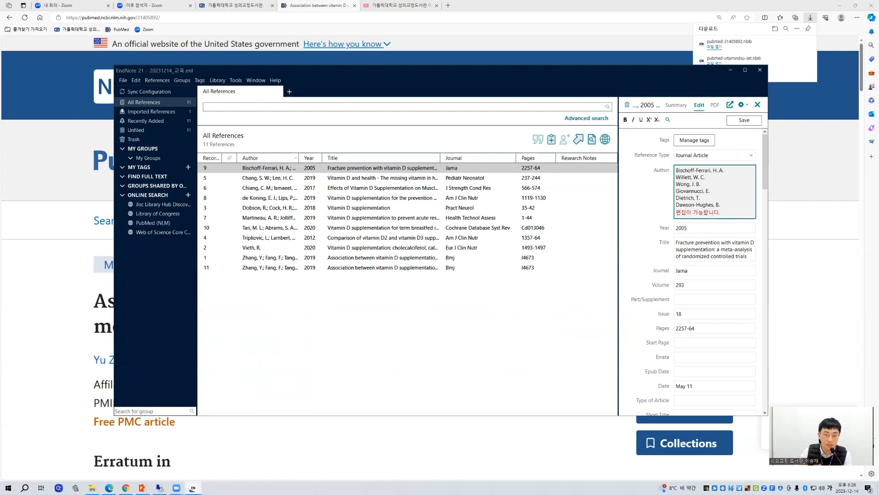
{"action": "key", "text": "BackSpace"}
{"action": "key", "text": "BackSpace"}
{"action": "key", "text": "BackSpace"}
{"action": "key", "text": "BackSpace"}
{"action": "key", "text": "BackSpace"}
{"action": "key", "text": "BackSpace"}
{"action": "key", "text": "BackSpace"}
{"action": "key", "text": "BackSpace"}
{"action": "key", "text": "BackSpace"}
{"action": "key", "text": "BackSpace"}
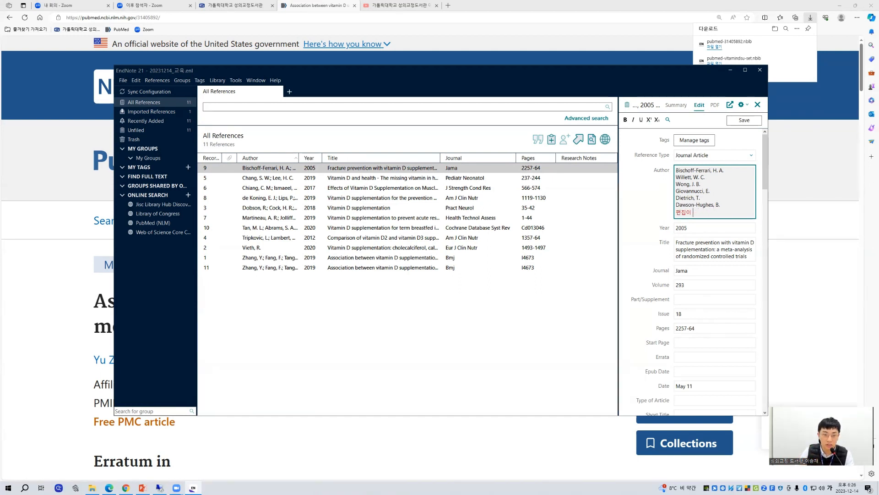
{"action": "key", "text": "BackSpace"}
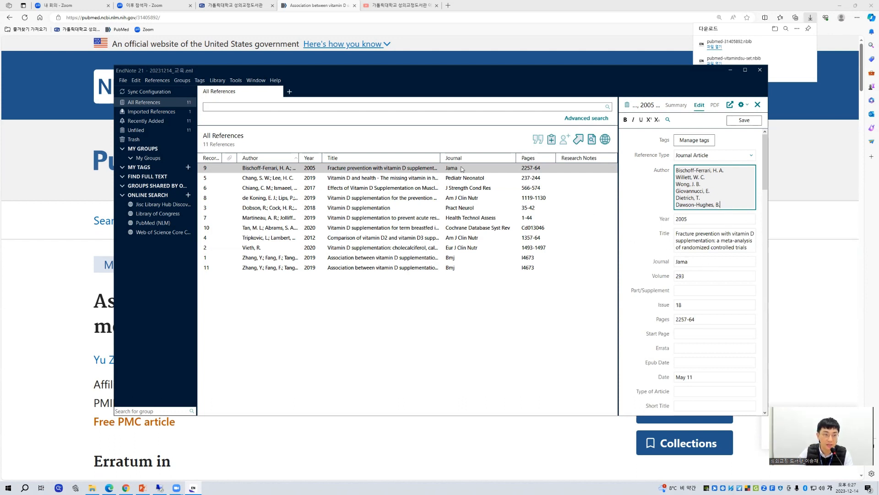
Step: Look through the editable fields of the 2005 fracture prevention reference, from the title through DOI, keywords and abstract down to the notes
{"action": "left_click_drag", "start_coordinate": [677, 233], "coordinate": [751, 250]}
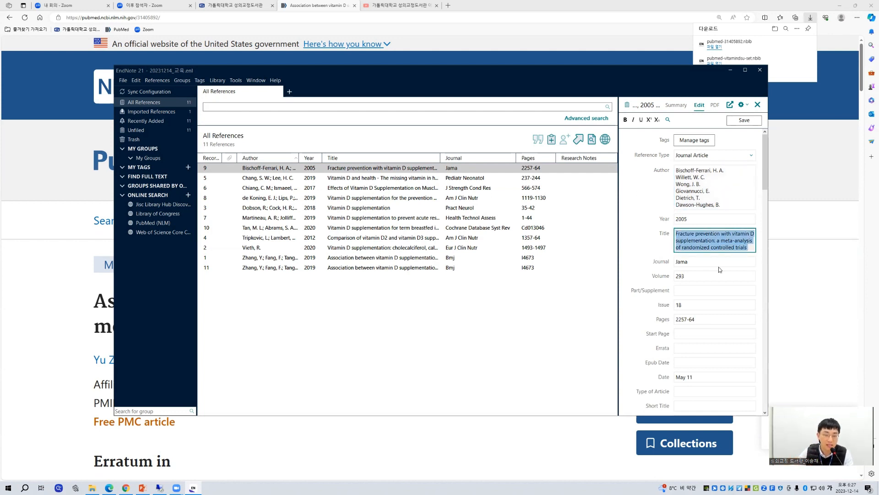
{"action": "scroll", "coordinate": [719, 268], "scroll_direction": "down", "scroll_amount": 1}
{"action": "scroll", "coordinate": [698, 281], "scroll_direction": "down", "scroll_amount": 6}
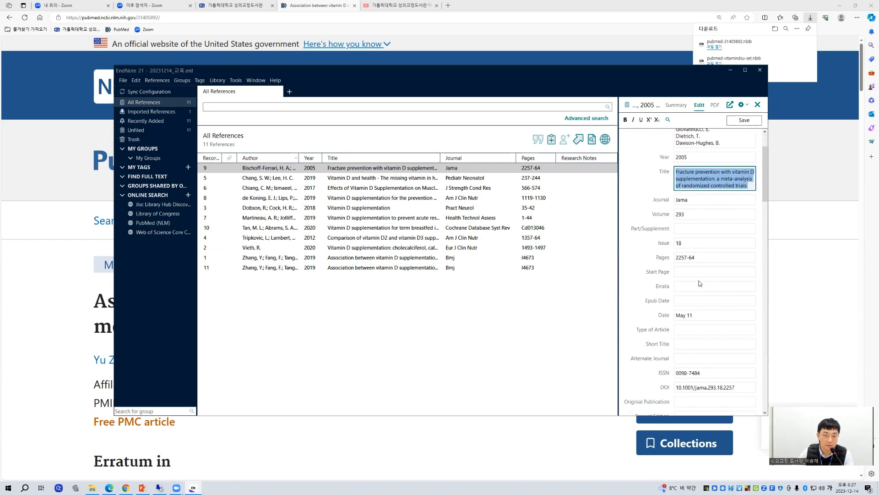
{"action": "scroll", "coordinate": [703, 232], "scroll_direction": "up", "scroll_amount": 1}
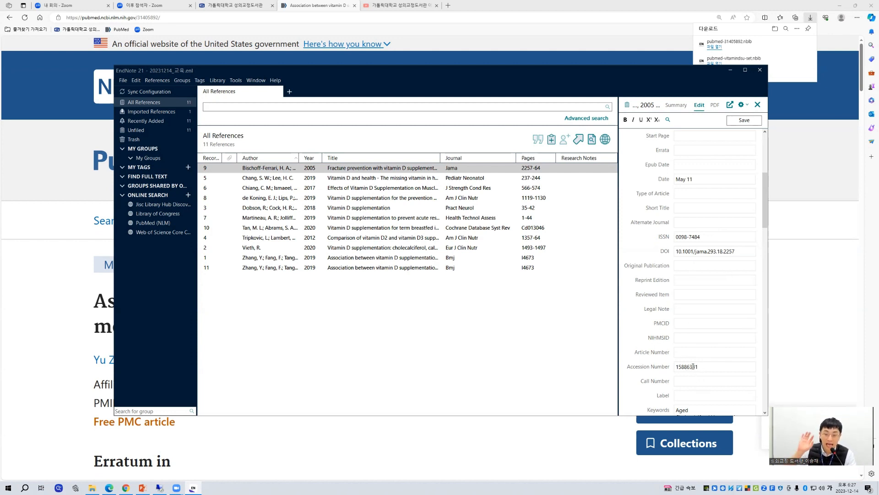
{"action": "scroll", "coordinate": [693, 366], "scroll_direction": "down", "scroll_amount": 5}
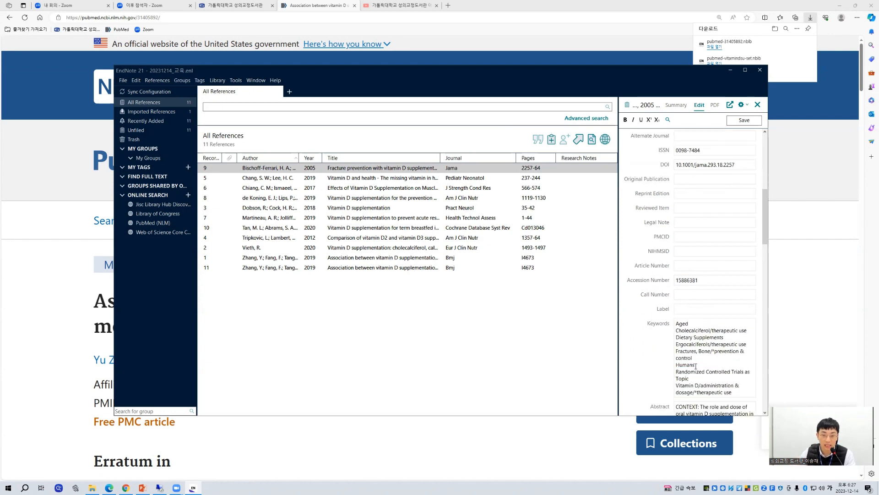
{"action": "left_click", "coordinate": [664, 238]}
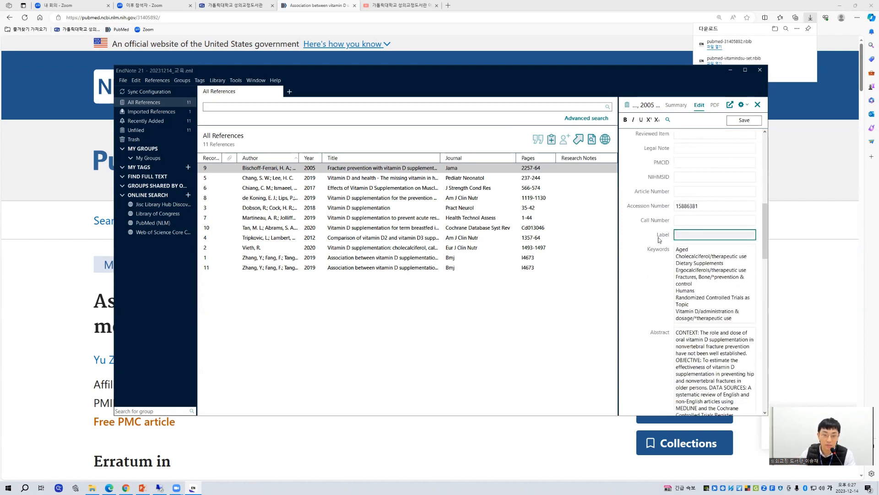
{"action": "scroll", "coordinate": [662, 242], "scroll_direction": "down", "scroll_amount": 15}
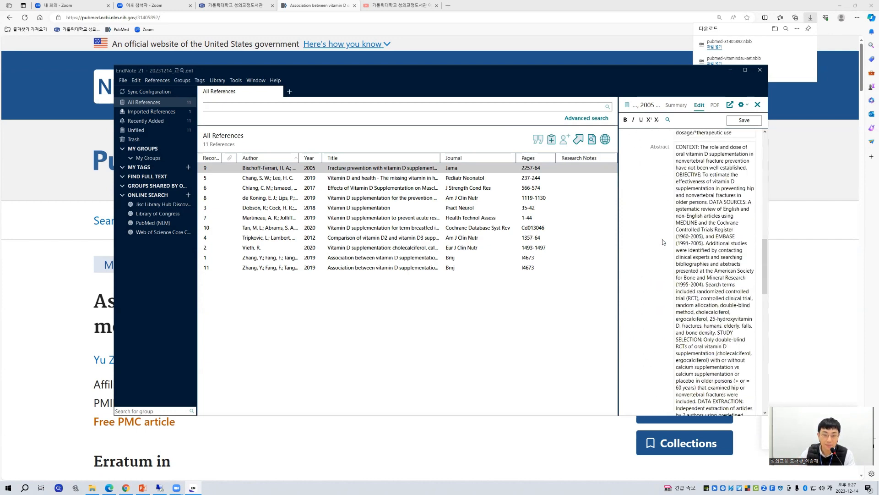
{"action": "scroll", "coordinate": [665, 242], "scroll_direction": "down", "scroll_amount": 8}
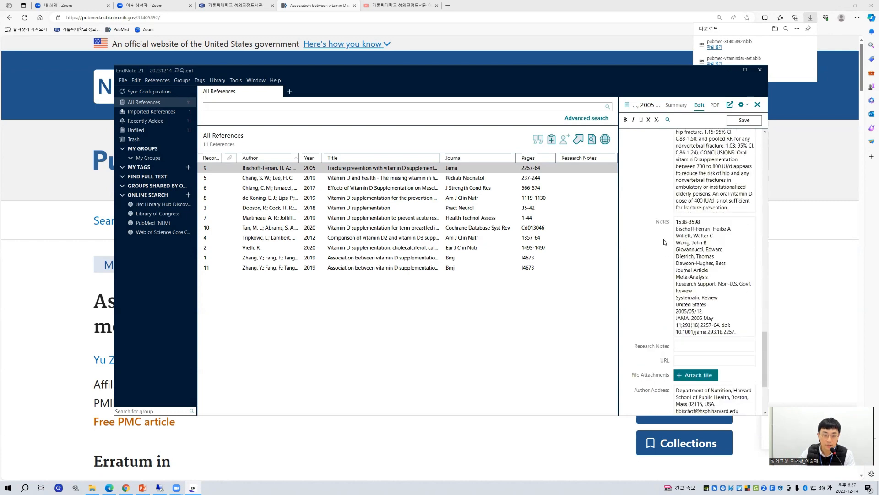
Step: Enter "1. 편집을 할 수 있습니다." as Research Notes of the 2005 fracture prevention reference and save it
{"action": "left_click", "coordinate": [682, 306]}
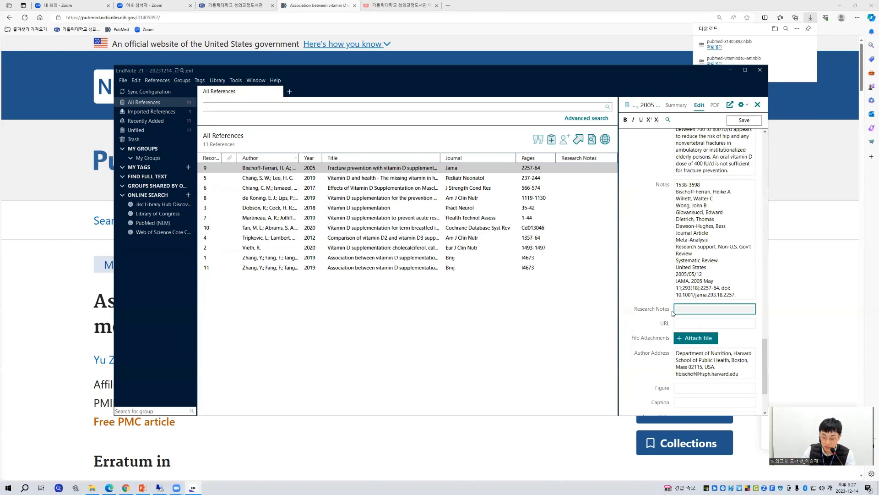
{"action": "type", "text": "편비"}
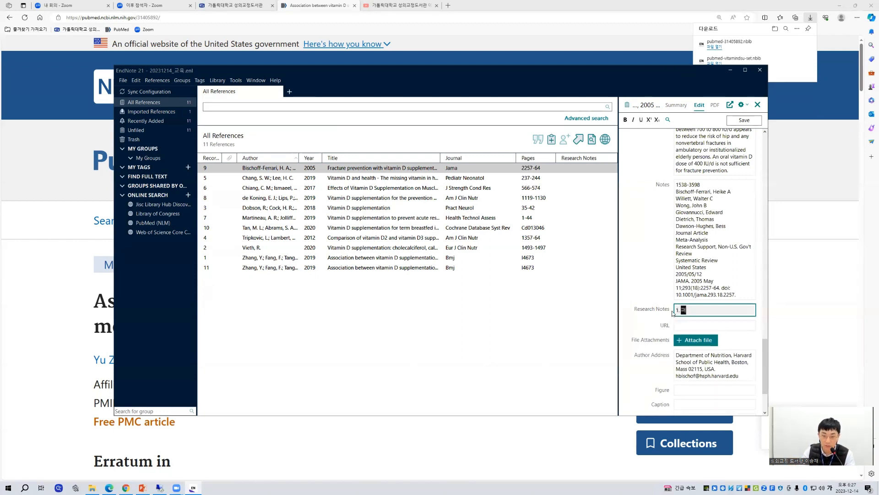
{"action": "type", "text": "을 할"}
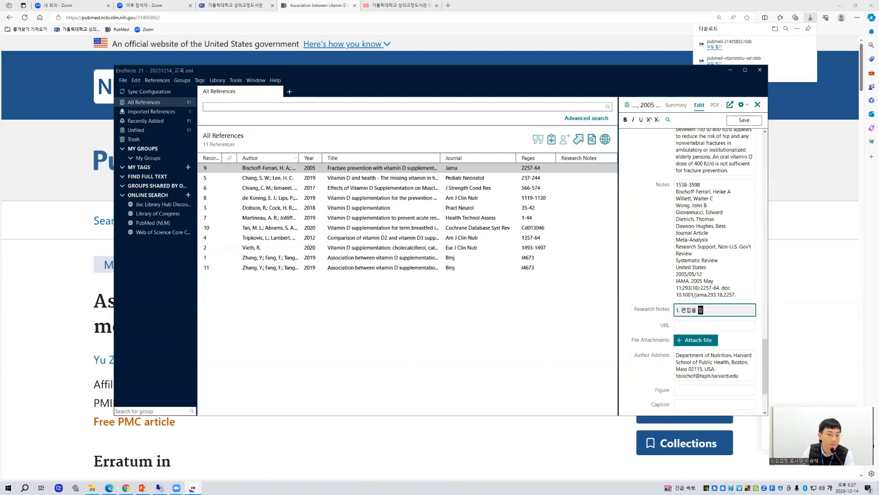
{"action": "type", "text": " 수 이있습니다."}
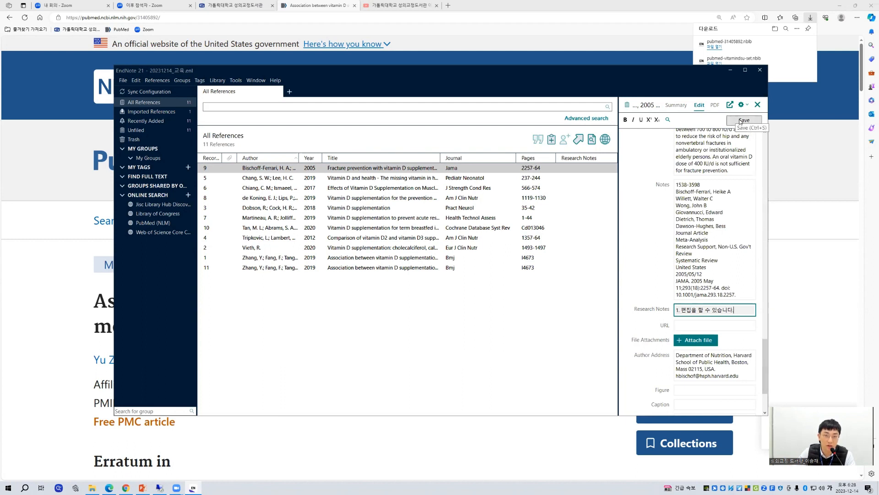
{"action": "left_click", "coordinate": [738, 120]}
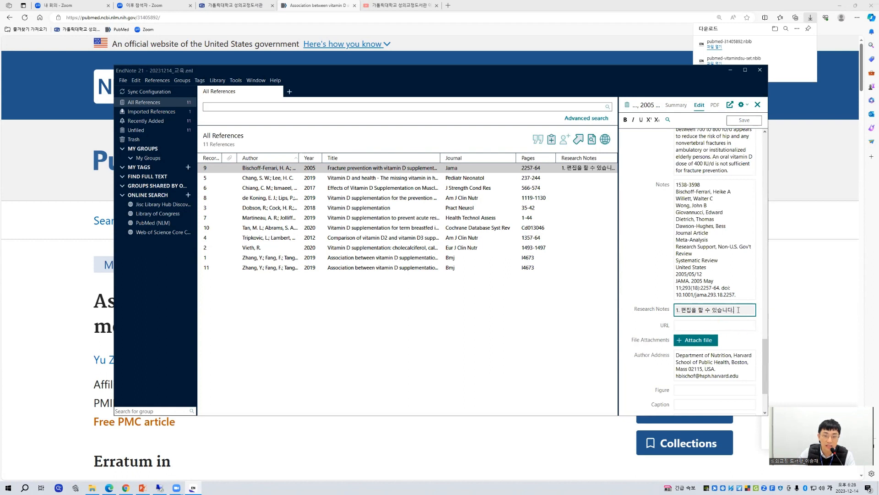
{"action": "left_click_drag", "start_coordinate": [738, 311], "coordinate": [666, 312]}
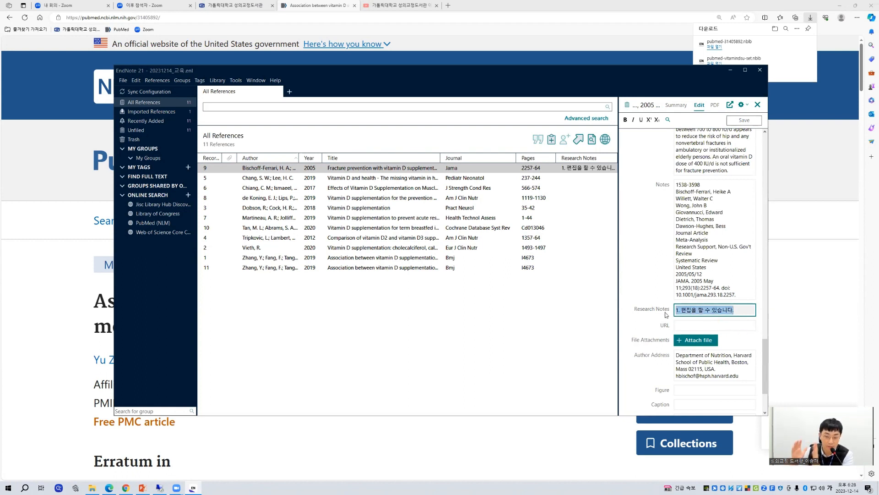
Step: Add the Research Notes text "2. 추가 정보 입니다." to the 2019 "Vitamin D and health" reference, save it, and check both notes in the list
{"action": "left_click", "coordinate": [452, 179]}
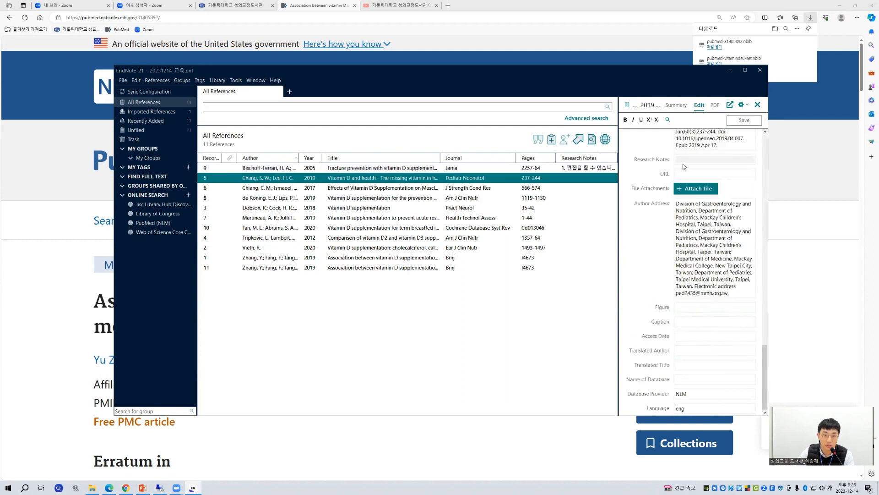
{"action": "left_click", "coordinate": [684, 165]}
{"action": "type", "text": "2. 추가"}
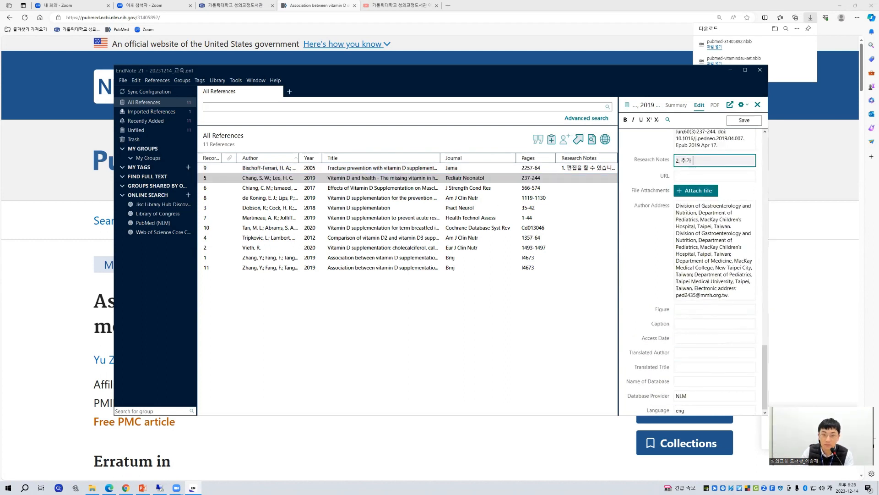
{"action": "type", "text": " 정보 입니다."}
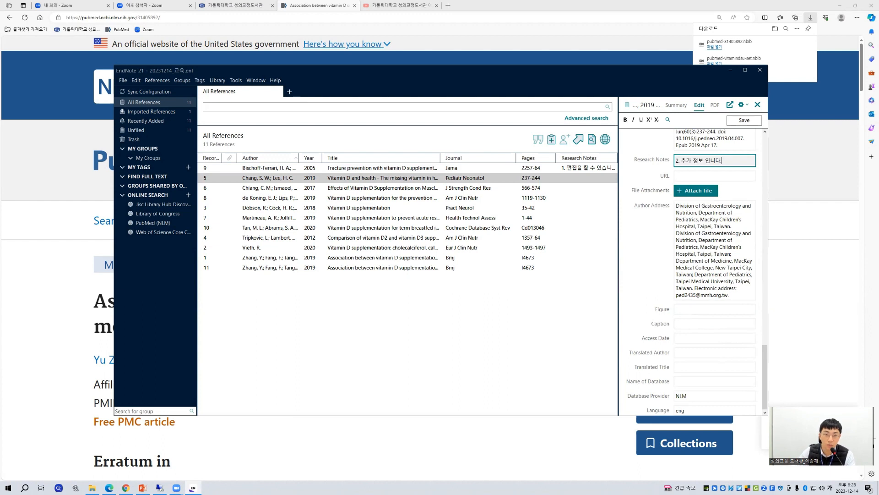
{"action": "key", "text": "ctrl+a"}
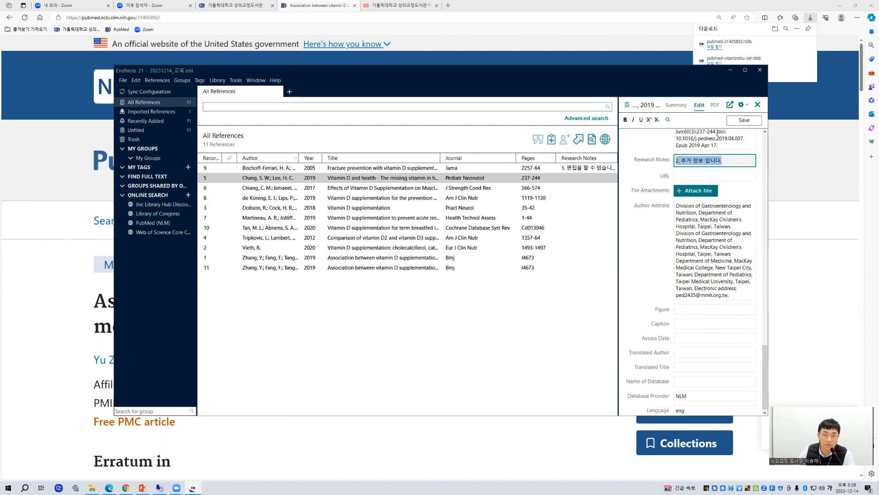
{"action": "left_click", "coordinate": [743, 121]}
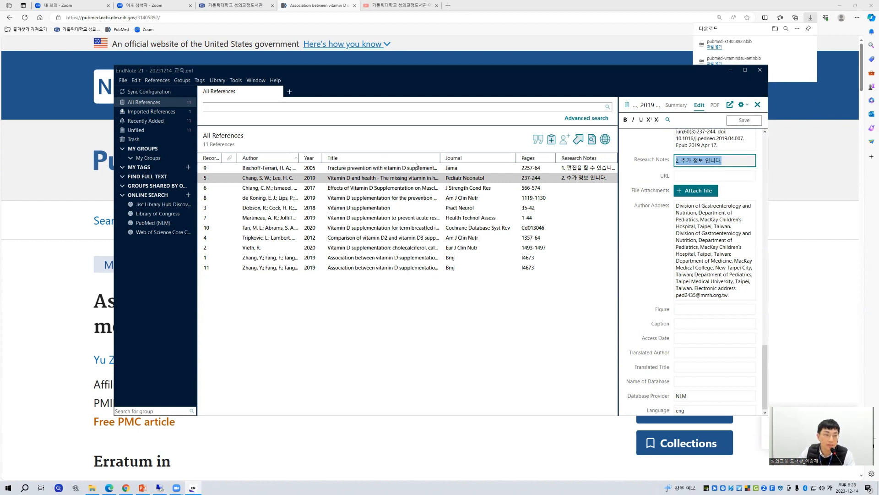
{"action": "left_click", "coordinate": [590, 169]}
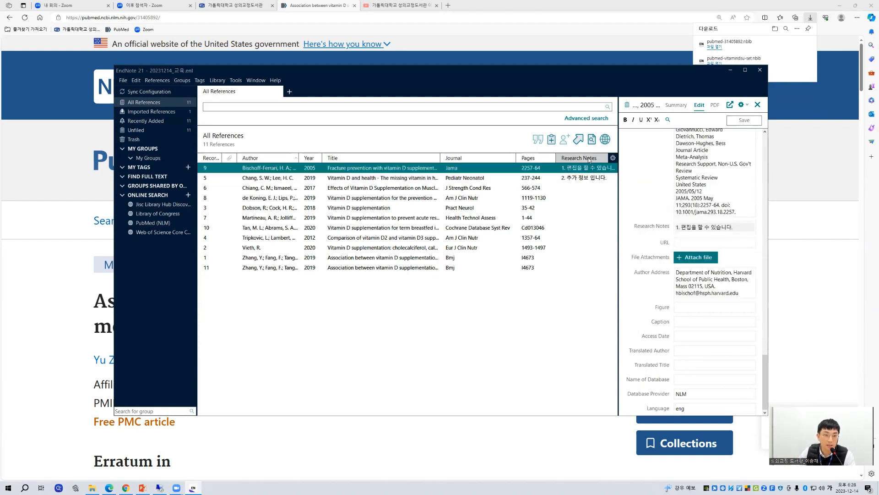
{"action": "left_click", "coordinate": [582, 180]}
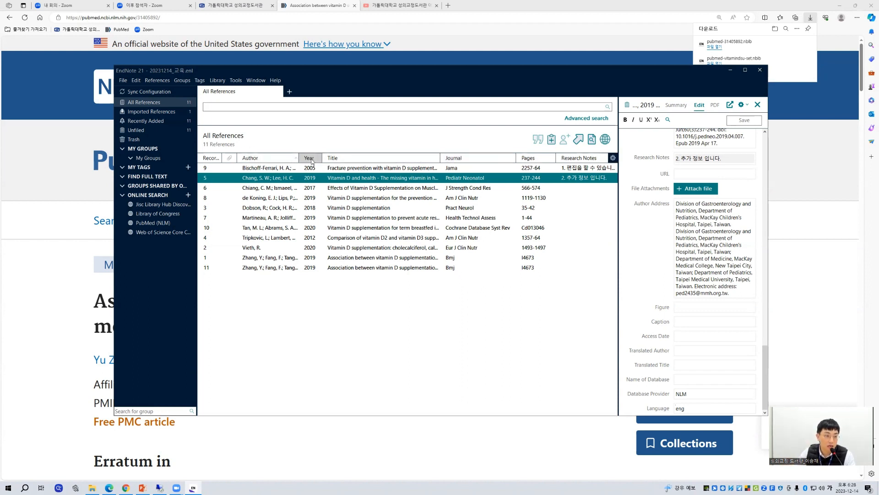
Step: Try showing the Volume and Number of Volumes columns in the reference list, and hide both again
{"action": "right_click", "coordinate": [371, 160]}
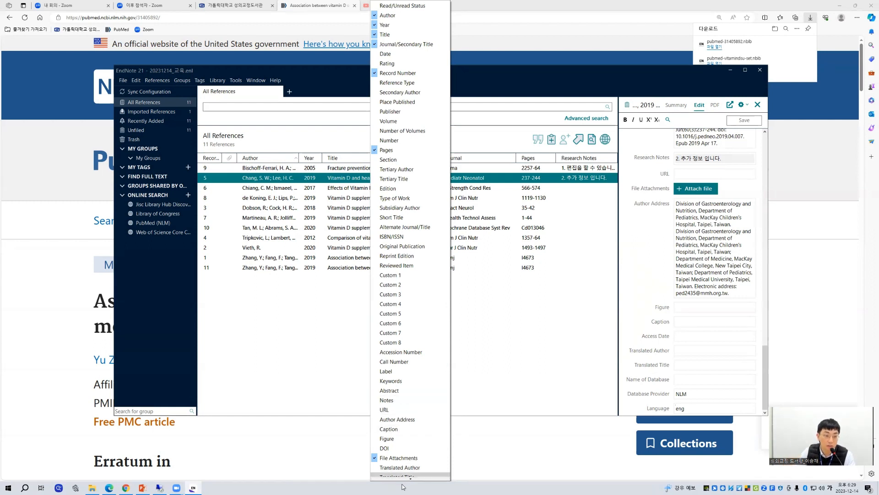
{"action": "scroll", "coordinate": [408, 463], "scroll_direction": "down", "scroll_amount": 3}
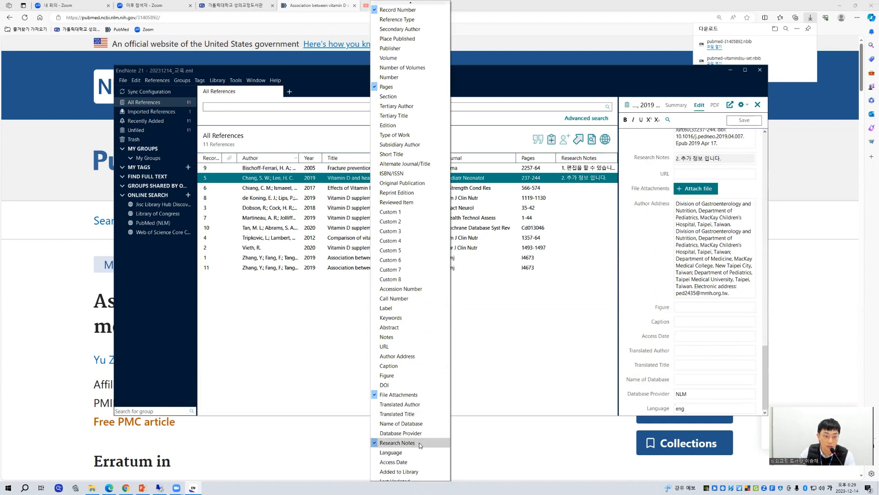
{"action": "scroll", "coordinate": [419, 443], "scroll_direction": "up", "scroll_amount": 3}
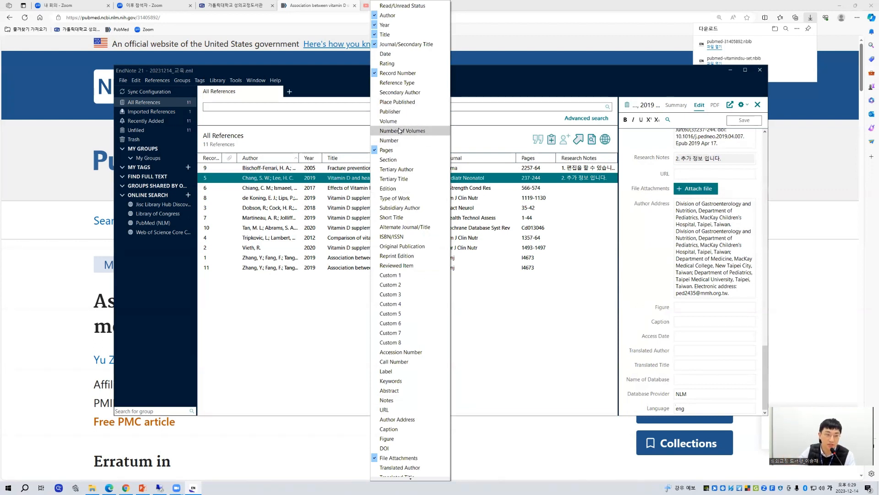
{"action": "left_click", "coordinate": [394, 122]}
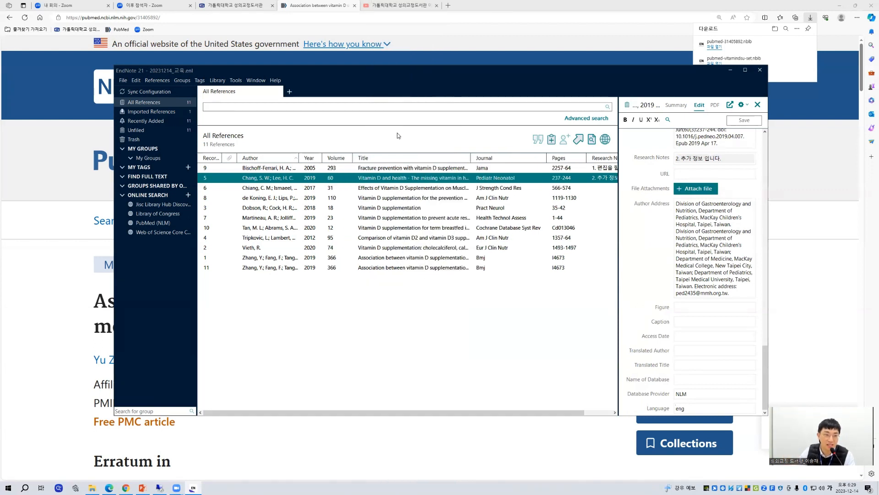
{"action": "right_click", "coordinate": [395, 157]}
{"action": "left_click", "coordinate": [425, 130]}
{"action": "right_click", "coordinate": [399, 158]}
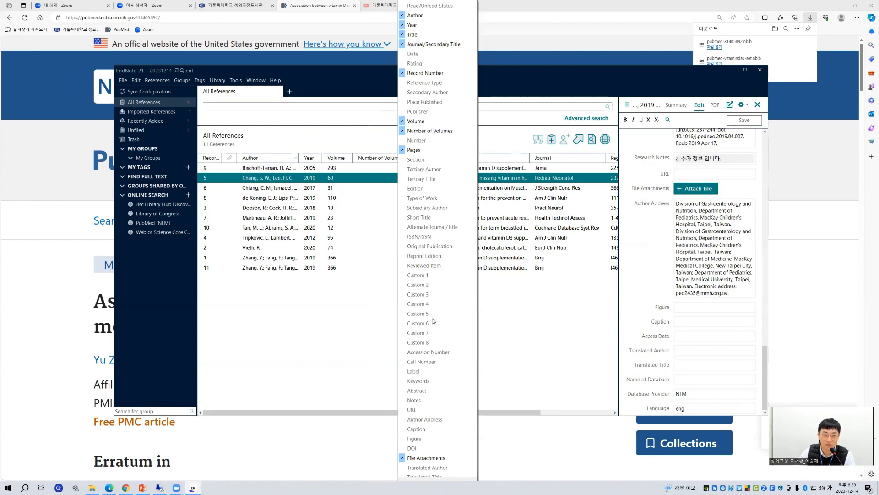
{"action": "left_click", "coordinate": [426, 130]}
{"action": "right_click", "coordinate": [387, 158]}
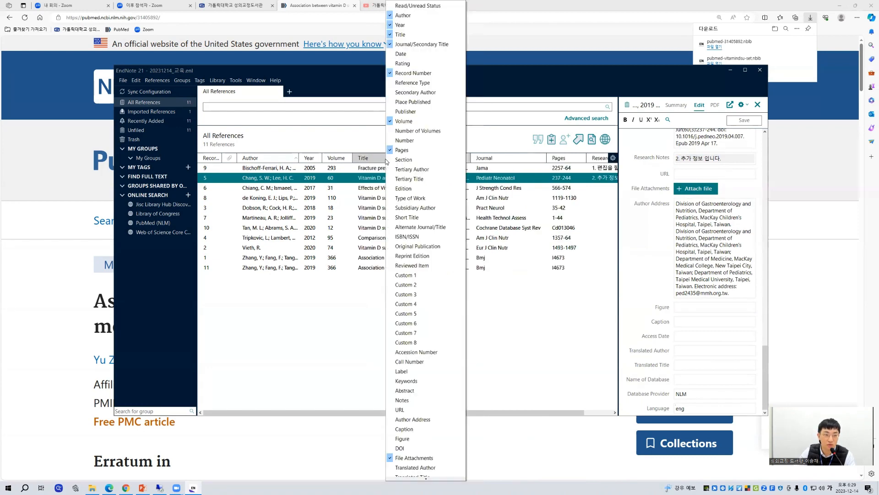
{"action": "left_click", "coordinate": [405, 121]}
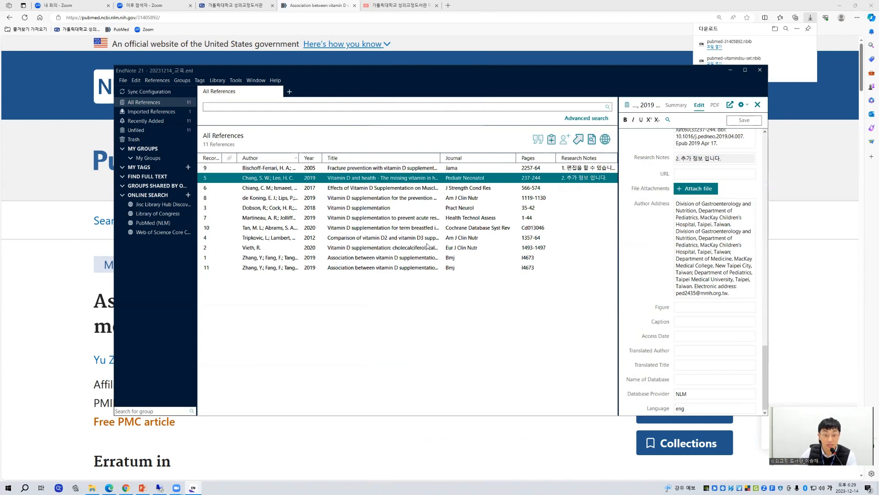
Step: Try sorting the reference list by author in descending order, and return it to ascending order
{"action": "left_click", "coordinate": [594, 169]}
{"action": "left_click", "coordinate": [595, 178]}
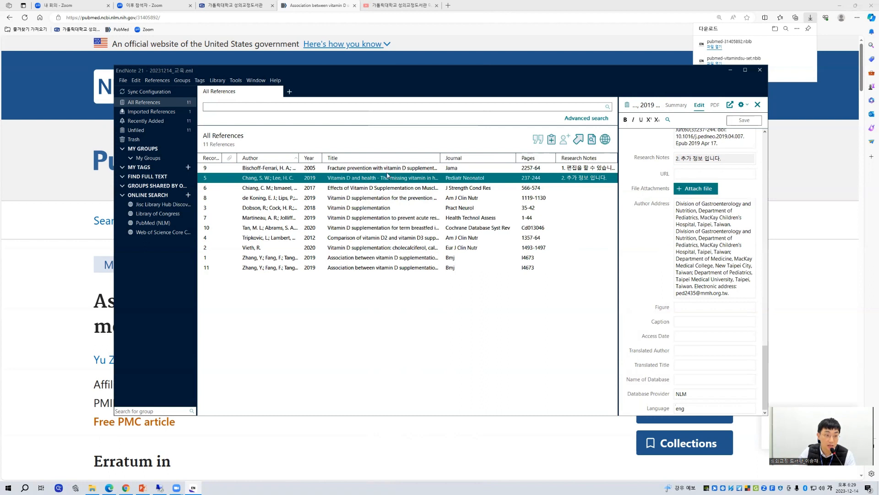
{"action": "left_click", "coordinate": [274, 159]}
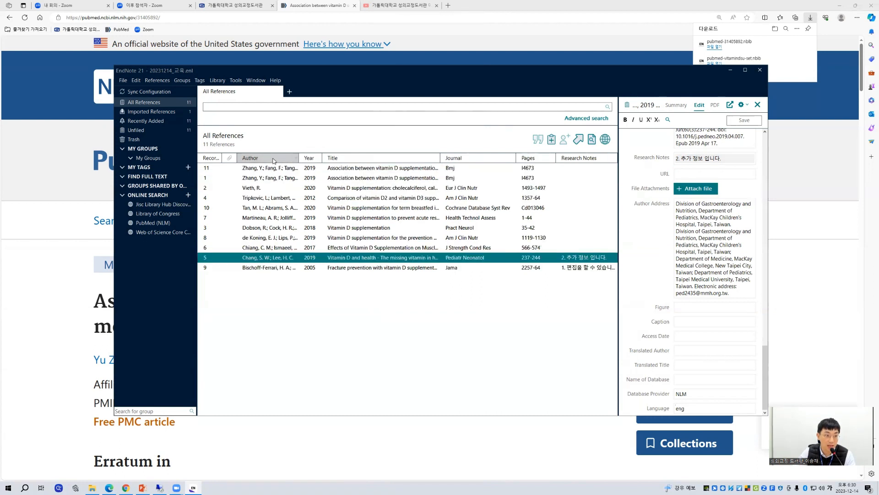
{"action": "left_click", "coordinate": [273, 159]}
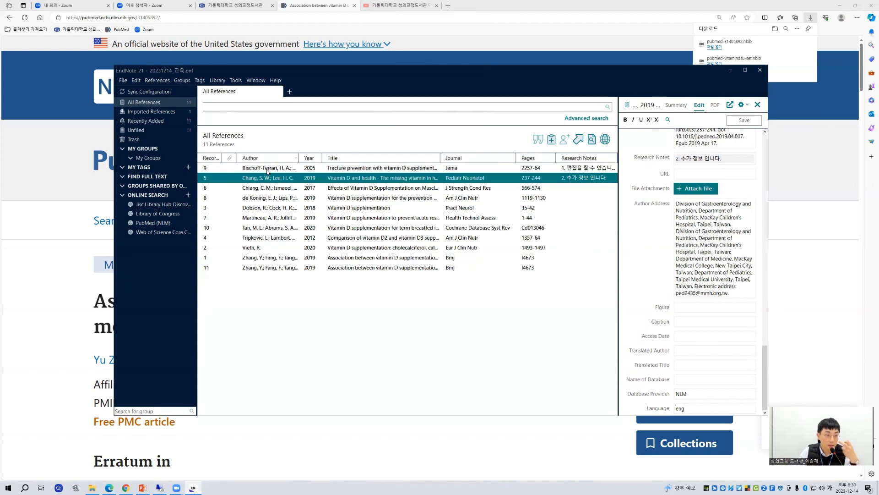
{"action": "left_click", "coordinate": [266, 198]}
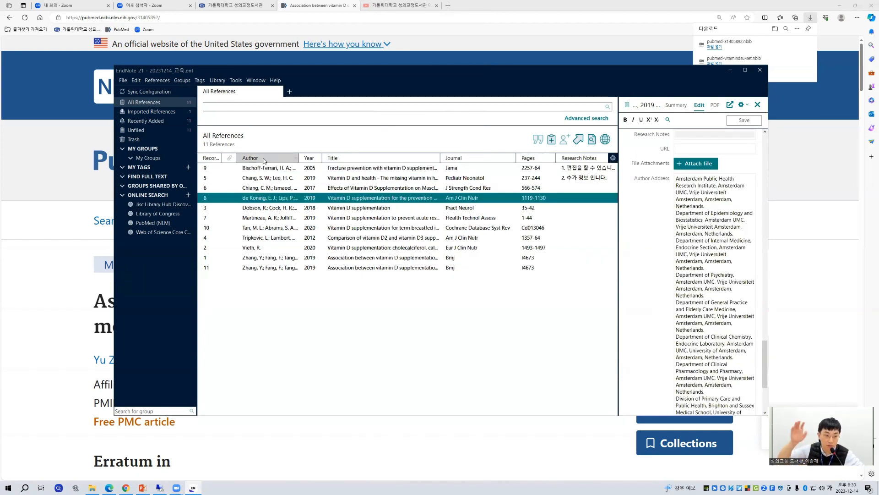
Step: Sort the reference list by year in ascending and descending order, by title, and finally by Research Notes in ascending order
{"action": "left_click", "coordinate": [310, 159]}
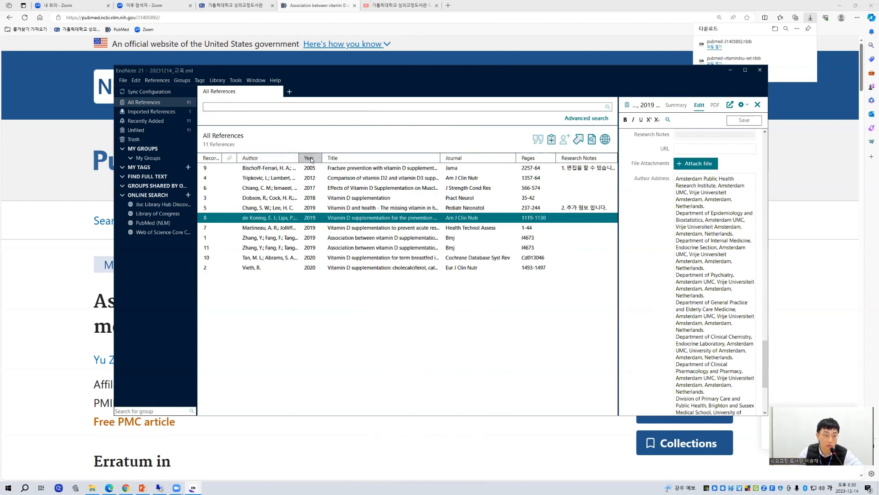
{"action": "left_click", "coordinate": [310, 159]}
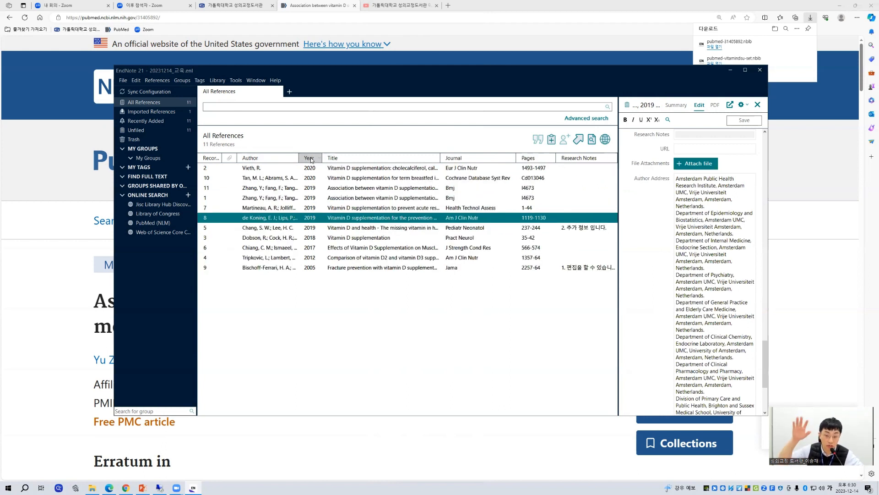
{"action": "left_click", "coordinate": [361, 158]}
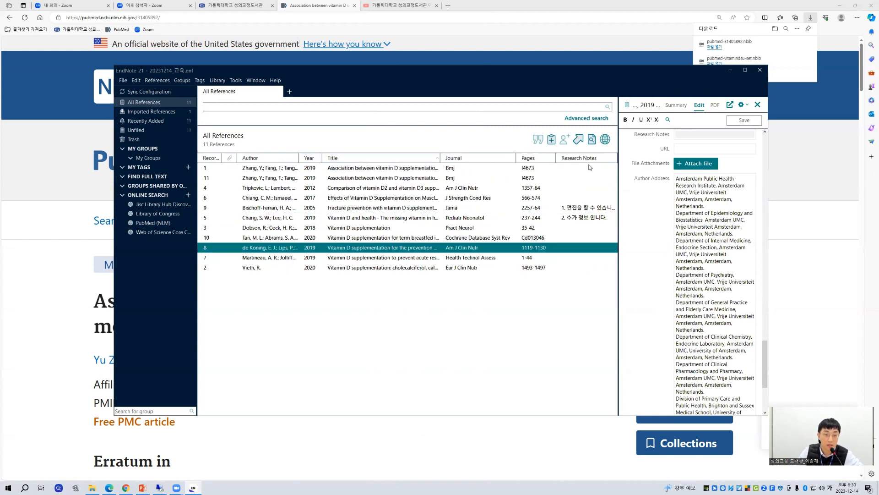
{"action": "left_click", "coordinate": [575, 158]}
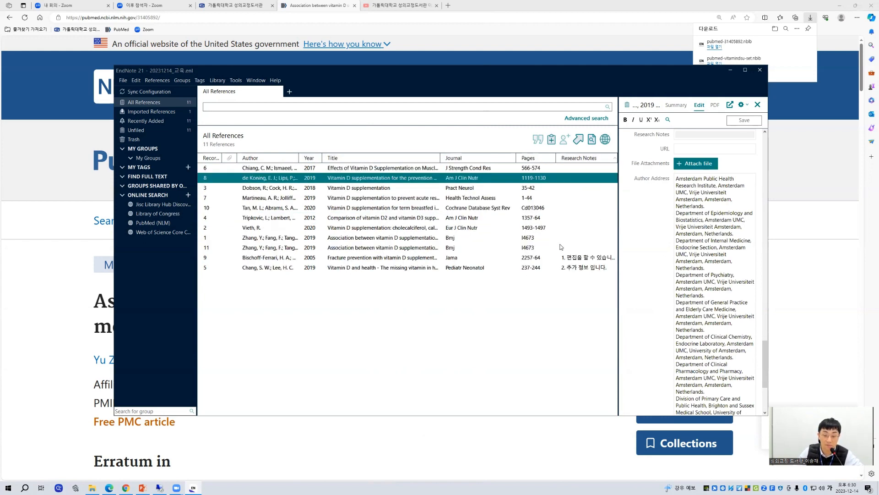
Step: Review the references in Research Notes order, through to the 2019 "Vitamin D and health" reference
{"action": "left_click", "coordinate": [570, 171]}
{"action": "left_click", "coordinate": [569, 178]}
{"action": "left_click", "coordinate": [568, 188]}
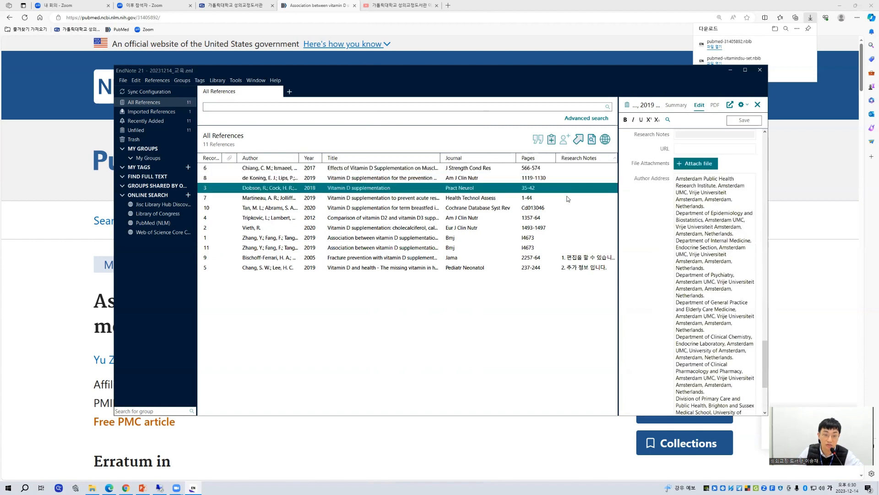
{"action": "left_click", "coordinate": [566, 197]}
{"action": "left_click", "coordinate": [562, 228]}
{"action": "left_click", "coordinate": [563, 247]}
{"action": "left_click", "coordinate": [568, 257]}
{"action": "left_click", "coordinate": [573, 268]}
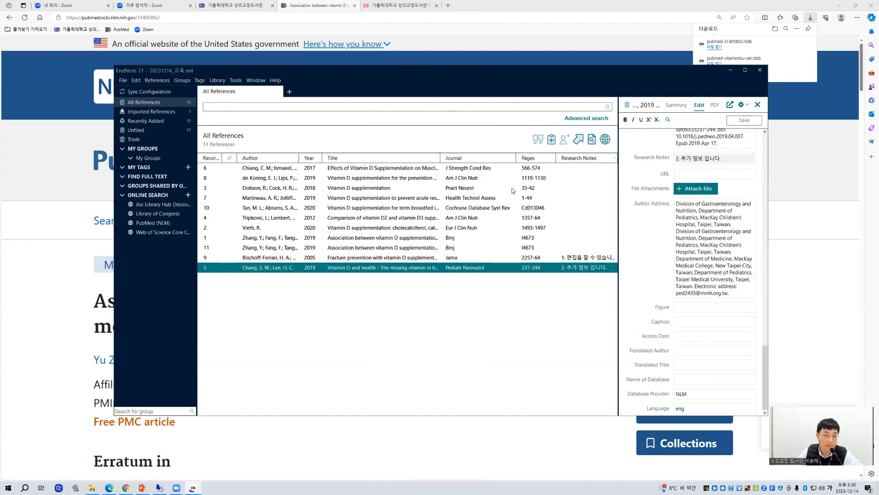
Step: Show the reference summary, close the details pane, and reopen it for the 2018 "Vitamin D supplementation" reference
{"action": "left_click", "coordinate": [676, 105]}
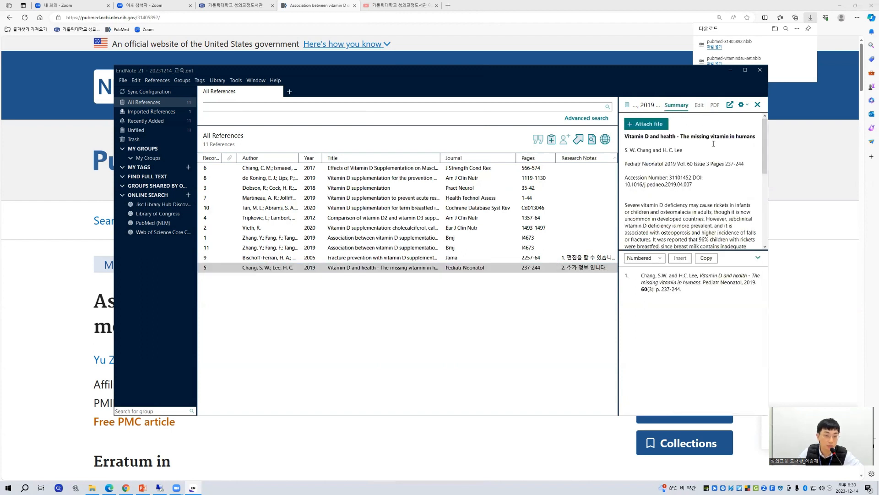
{"action": "left_click", "coordinate": [758, 105]}
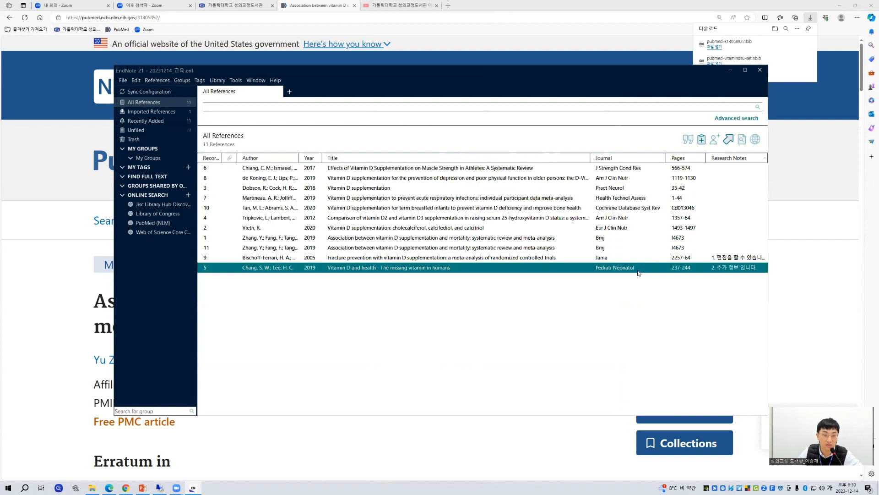
{"action": "left_click", "coordinate": [381, 189]}
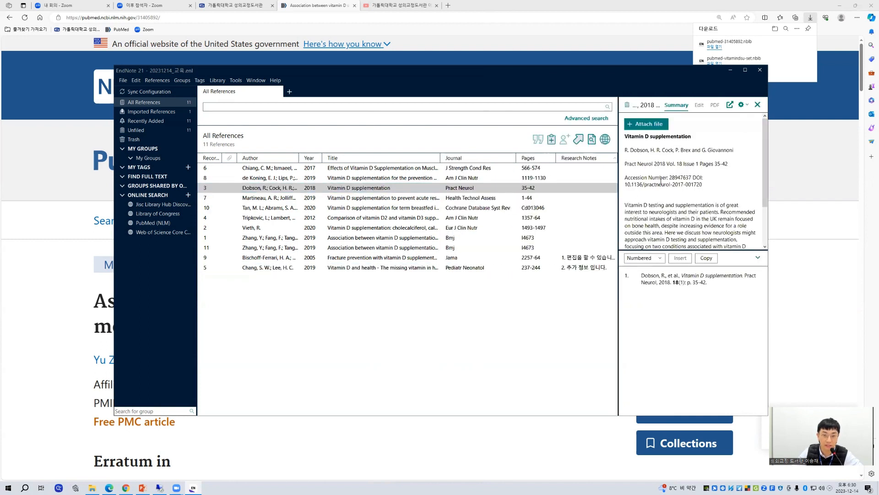
{"action": "left_click", "coordinate": [758, 105]}
{"action": "left_click", "coordinate": [406, 189]}
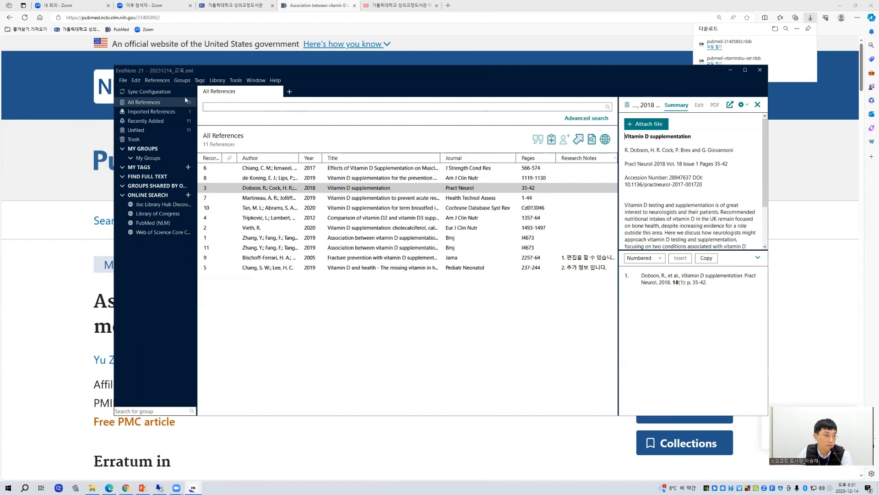
Step: Close the EndNote library window, minimize the browser, and dismiss EndNote's library selection dialog after relaunching the program
{"action": "left_click", "coordinate": [123, 80]}
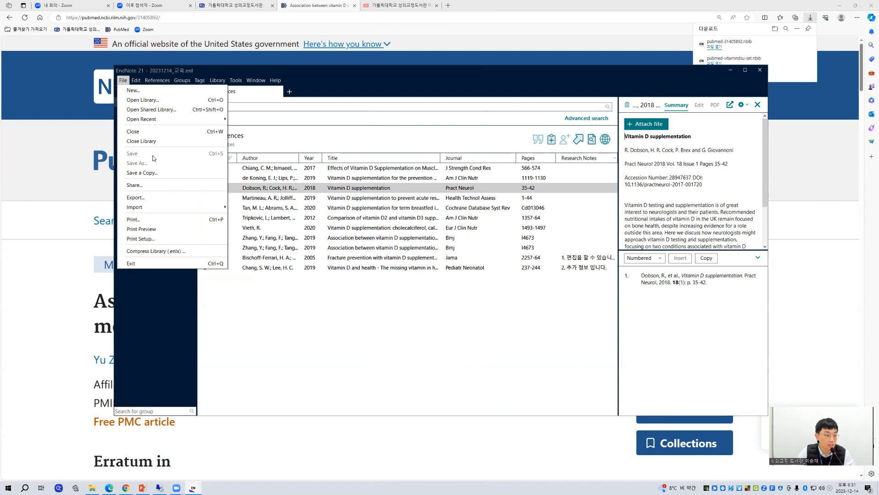
{"action": "left_click", "coordinate": [430, 367]}
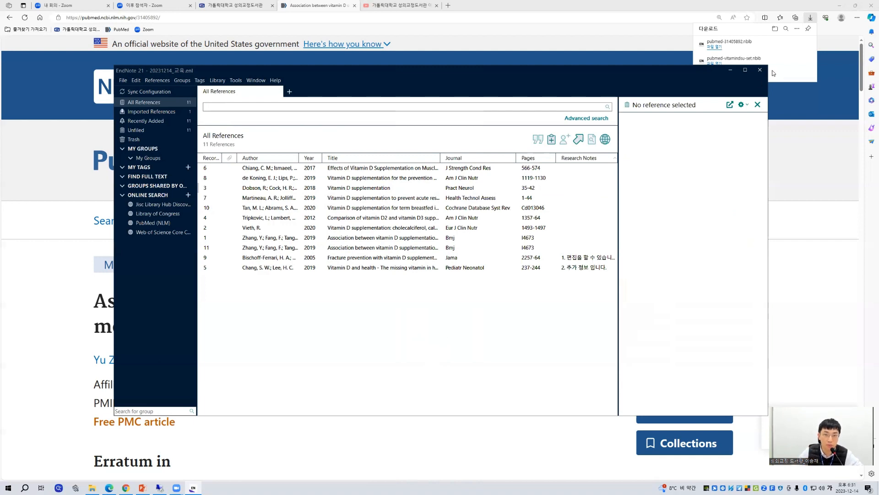
{"action": "left_click", "coordinate": [759, 70]}
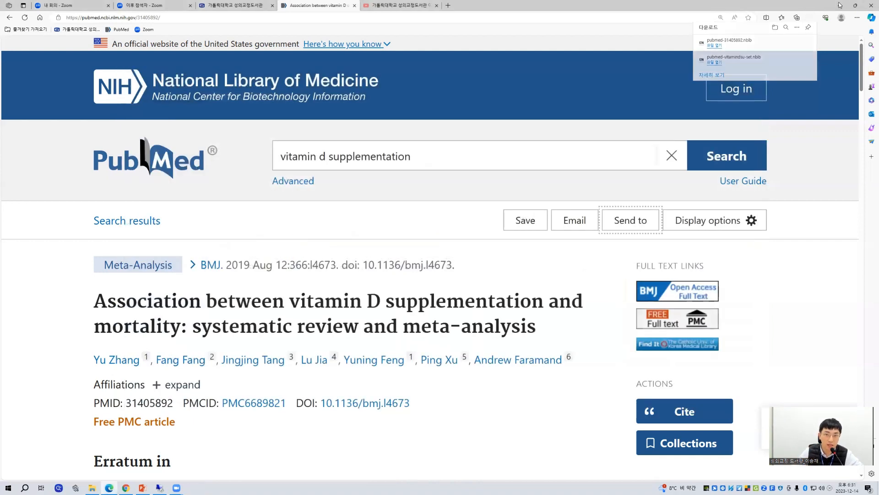
{"action": "left_click", "coordinate": [840, 5]}
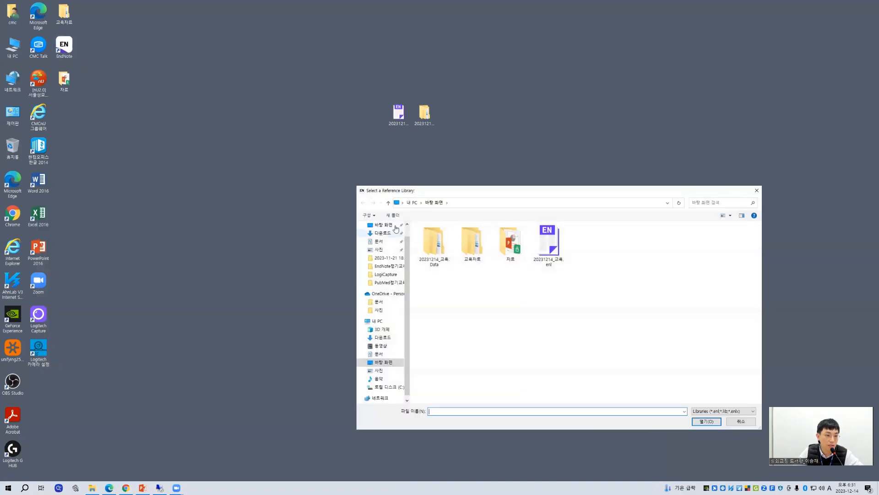
{"action": "left_click", "coordinate": [756, 190]}
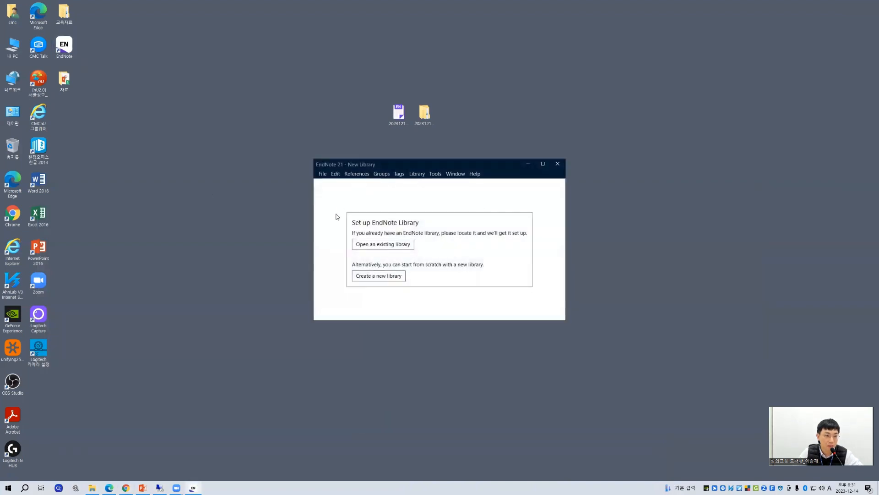
Step: Open the existing library 20231214_교육.enl from the desktop, outside its Data folder
{"action": "left_click", "coordinate": [323, 174]}
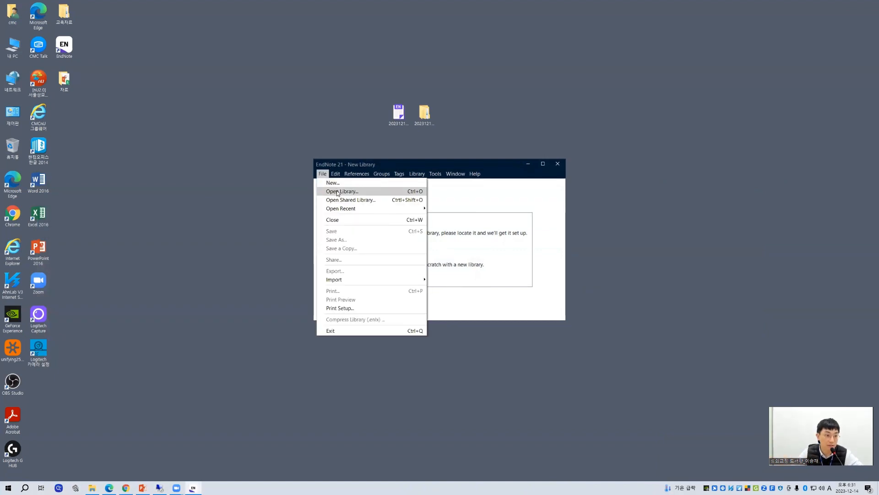
{"action": "left_click", "coordinate": [338, 192]}
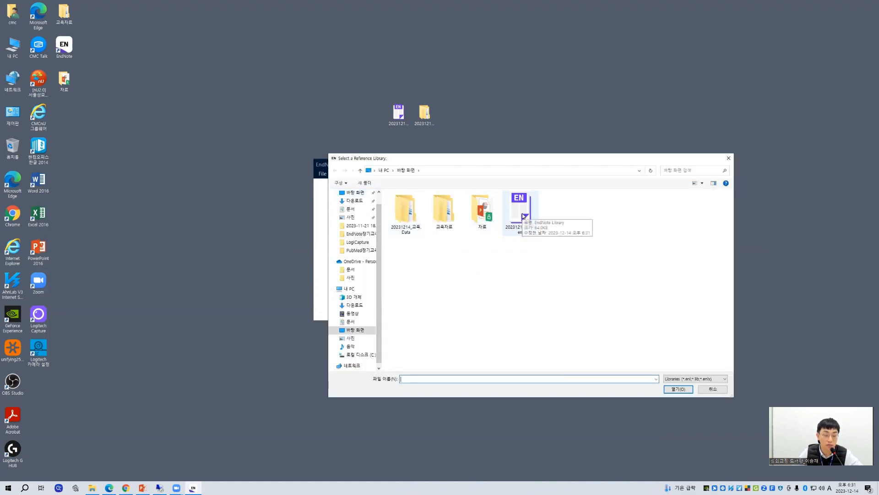
{"action": "double_click", "coordinate": [403, 231]}
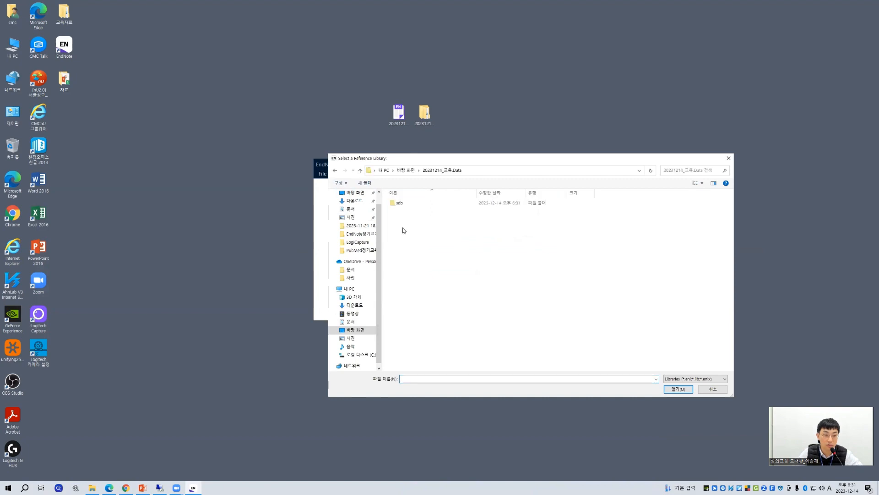
{"action": "left_click", "coordinate": [359, 170]}
{"action": "double_click", "coordinate": [521, 212]}
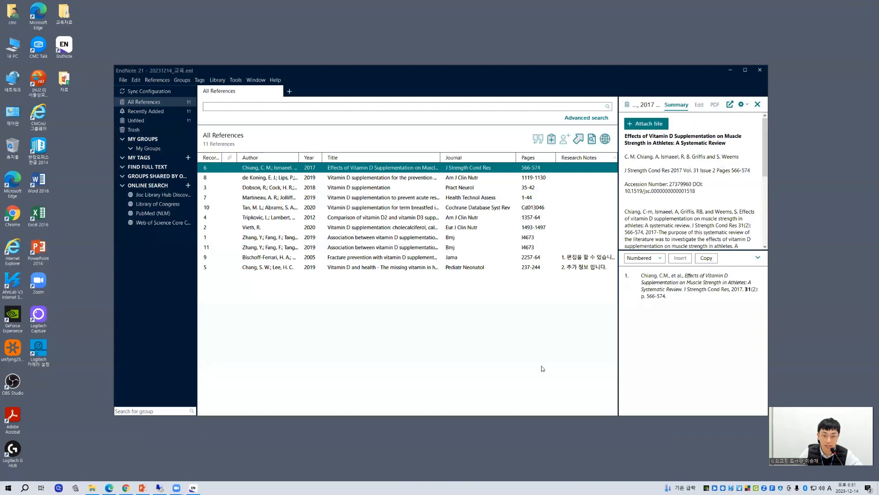
Step: Select the two references with research notes in turn, and show the editable fields of the 2019 "Vitamin D and health" reference
{"action": "left_click", "coordinate": [589, 257]}
{"action": "left_click", "coordinate": [584, 267]}
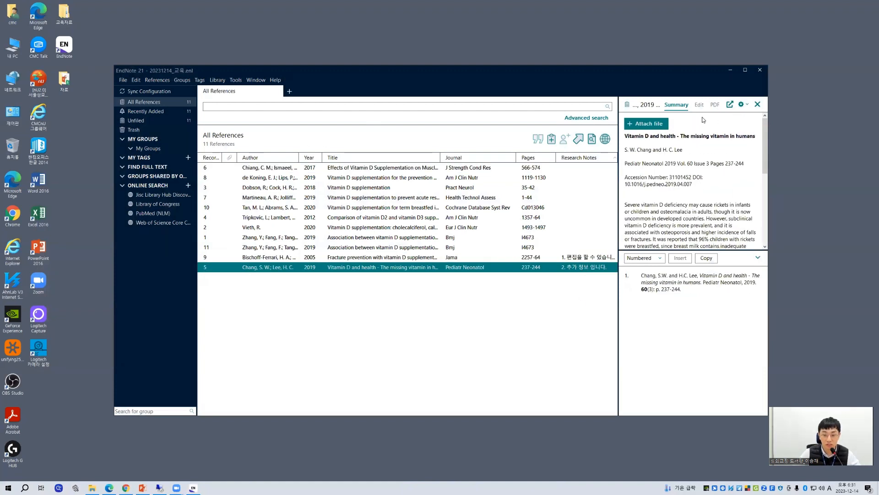
{"action": "left_click", "coordinate": [700, 105]}
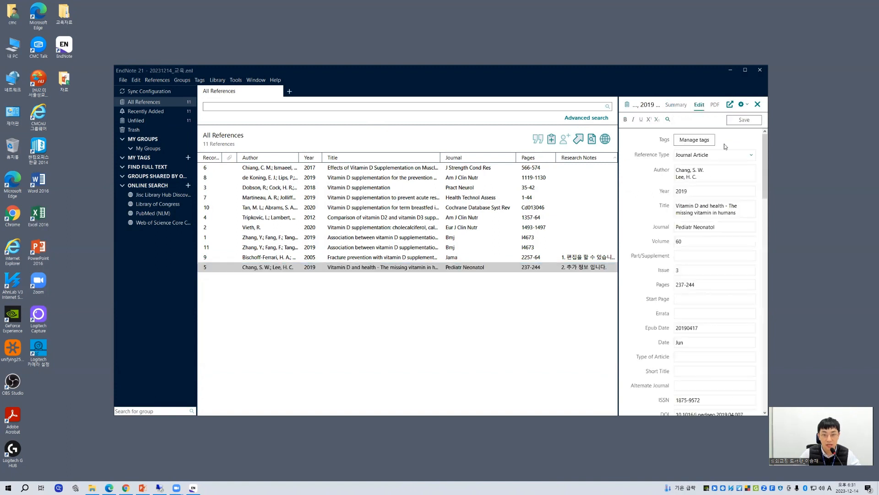
{"action": "left_click", "coordinate": [699, 170]}
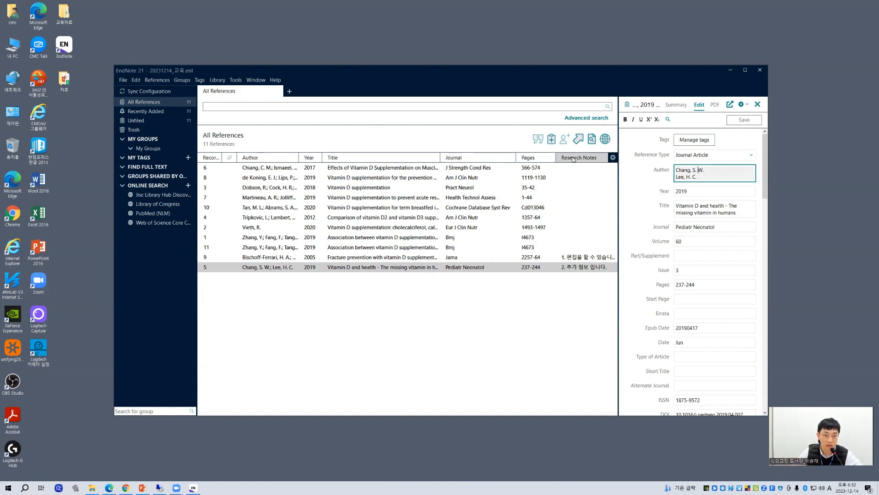
Step: Check the Research Notes option in the list of available reference columns, leaving the selection as it is
{"action": "right_click", "coordinate": [457, 159]}
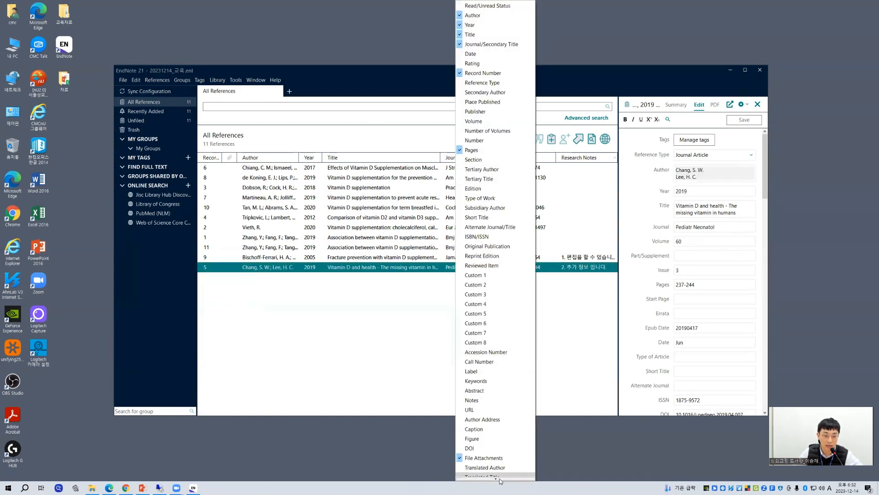
{"action": "mouse_move", "coordinate": [497, 478]}
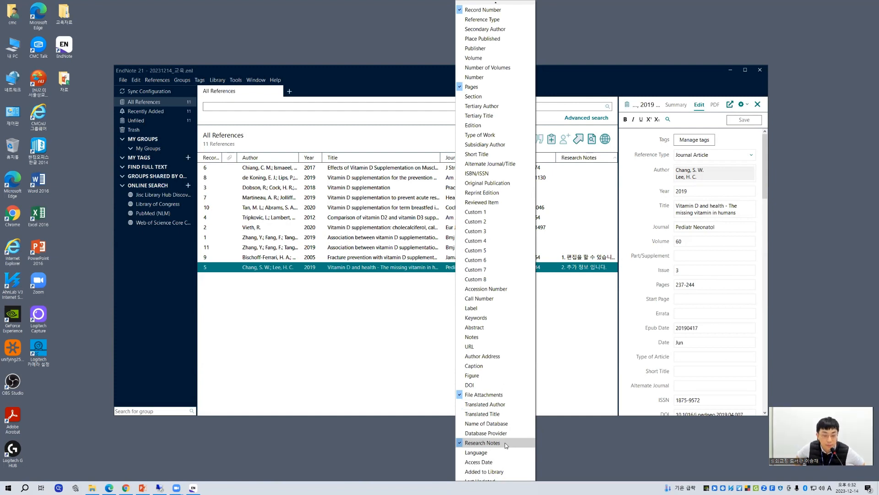
{"action": "left_click", "coordinate": [582, 332]}
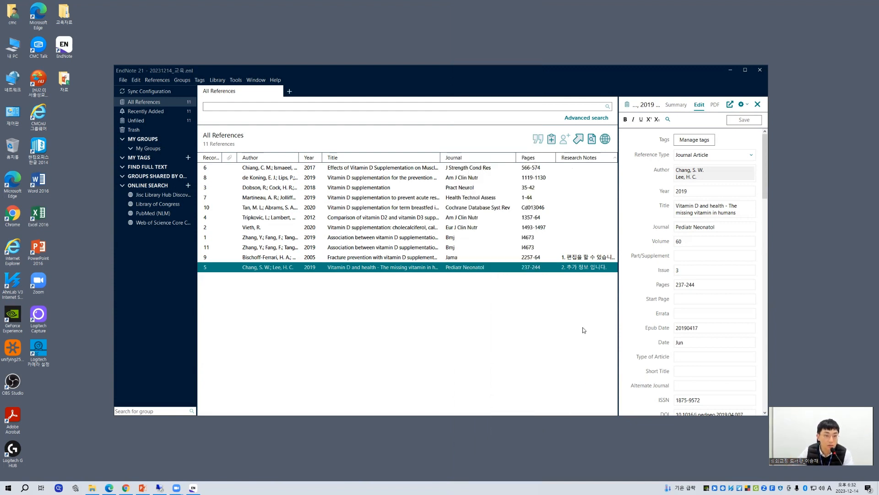
Step: Try moving the Research Notes column before Author, and return it to the position after Pages
{"action": "left_click_drag", "start_coordinate": [575, 160], "coordinate": [236, 165]}
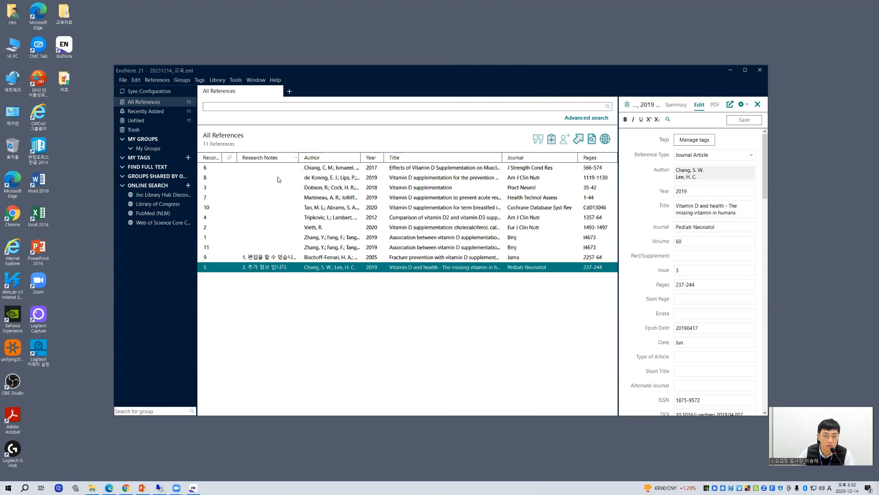
{"action": "left_click", "coordinate": [259, 160]}
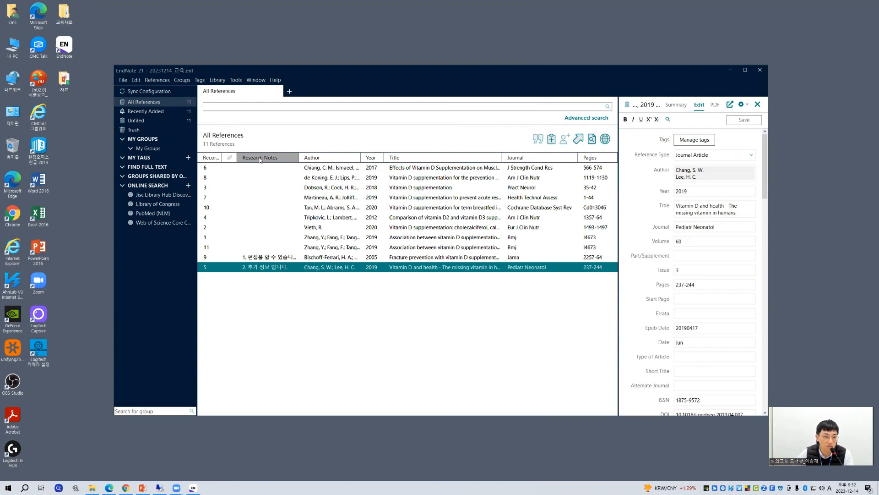
{"action": "left_click_drag", "start_coordinate": [260, 159], "coordinate": [593, 159]}
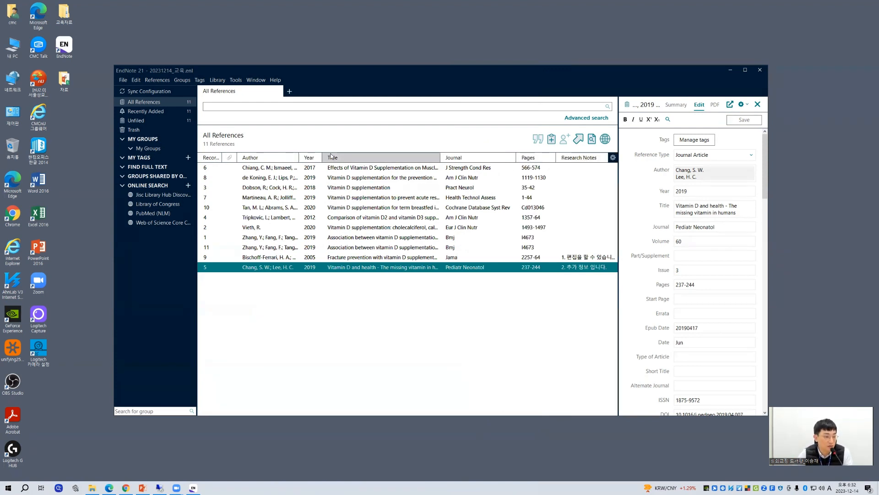
{"action": "left_click_drag", "start_coordinate": [356, 158], "coordinate": [446, 159]}
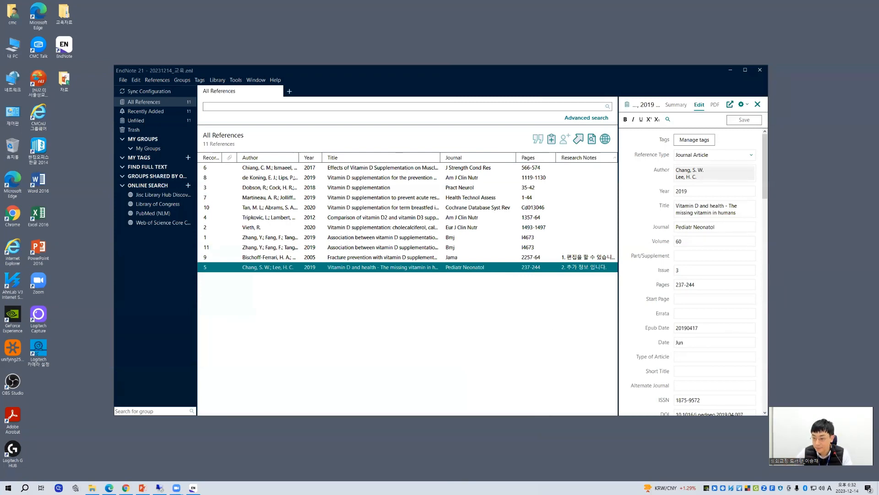
Step: Switch to the PowerPoint presentation, show slide 14, "검색결과 수집", as a slide show, and bring up the pointer options
{"action": "key", "text": "alt+Tab"}
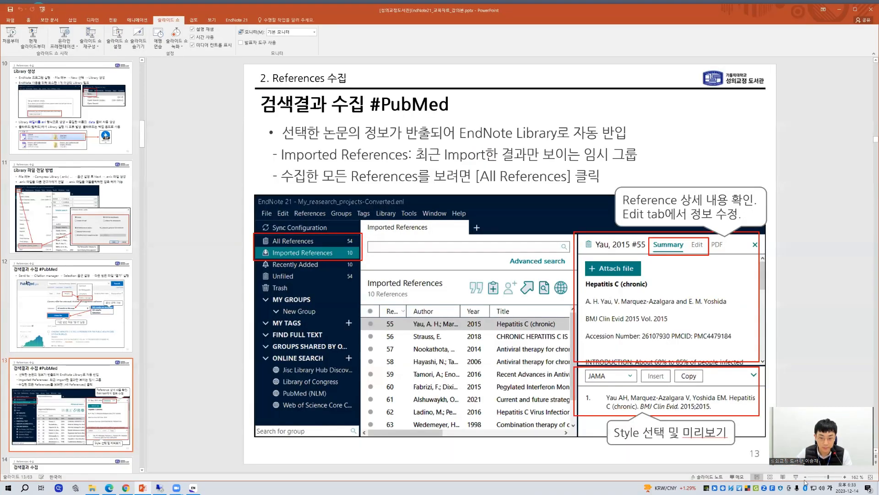
{"action": "left_click", "coordinate": [796, 476]}
{"action": "left_click", "coordinate": [598, 442]}
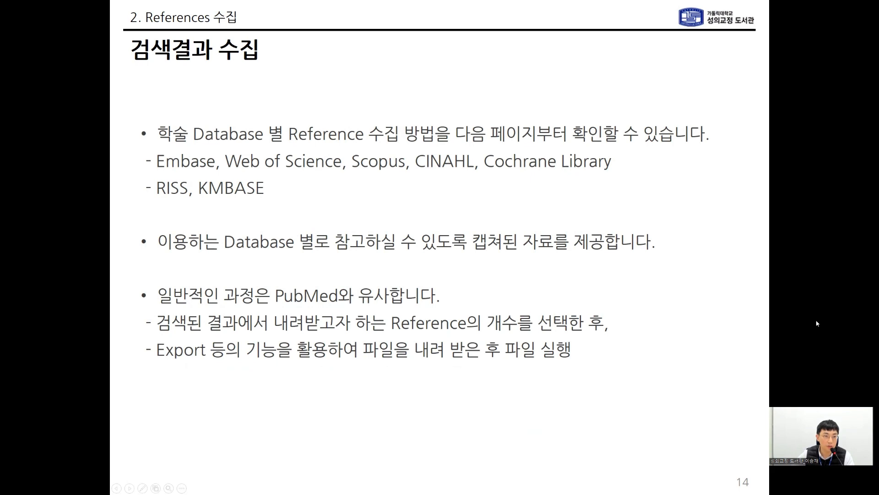
{"action": "right_click", "coordinate": [817, 414]}
{"action": "mouse_move", "coordinate": [841, 393]}
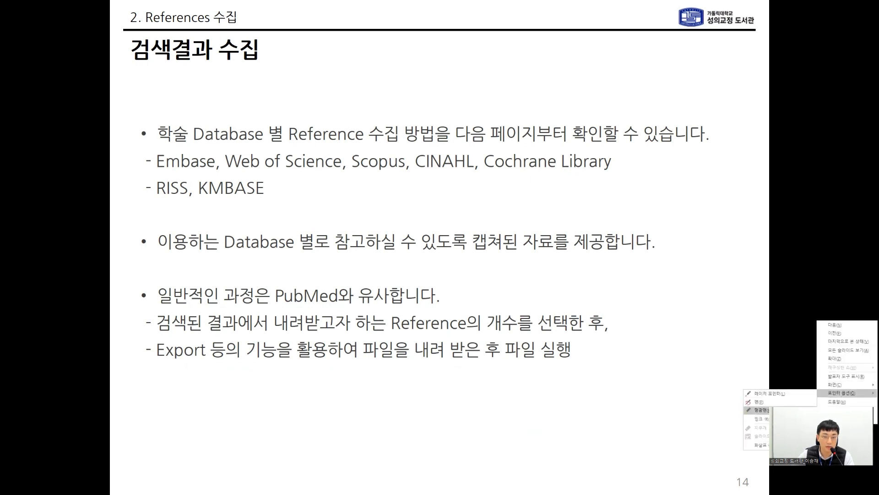
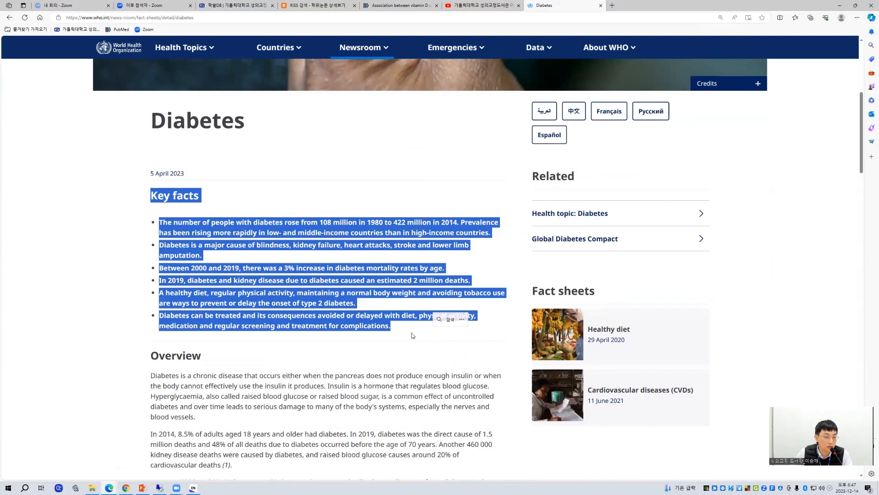
Step: Switch from the WHO Diabetes page to the EndNote library and create a new blank reference
{"action": "left_click", "coordinate": [412, 335]}
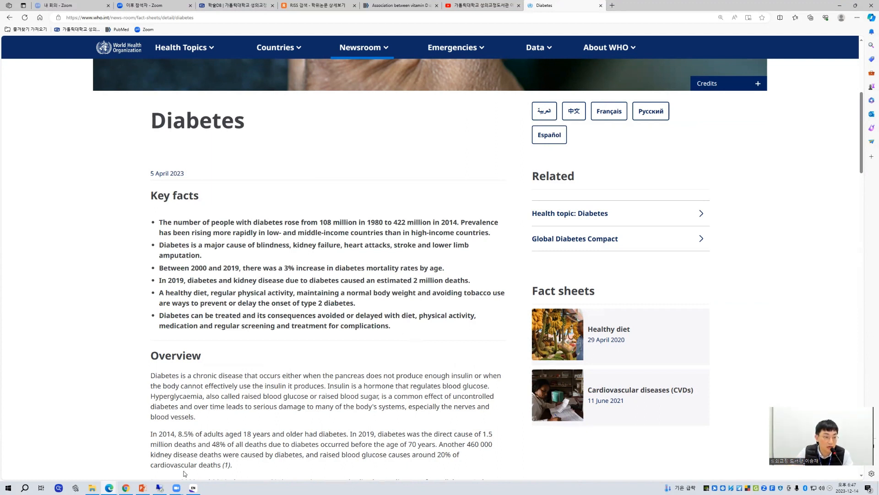
{"action": "left_click", "coordinate": [193, 488]}
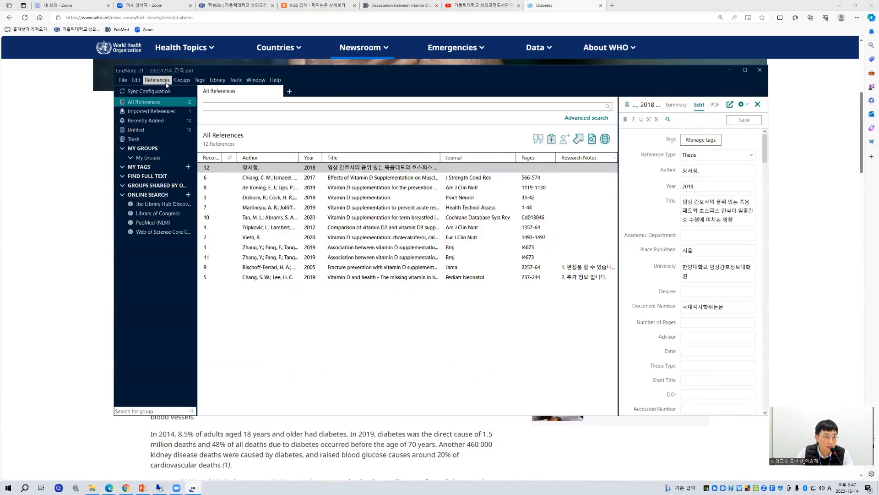
{"action": "left_click", "coordinate": [166, 85]}
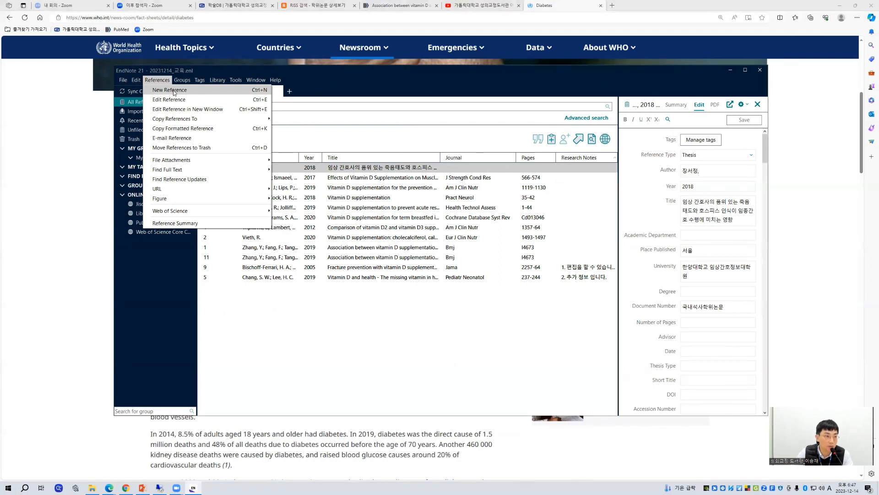
{"action": "left_click", "coordinate": [174, 90]}
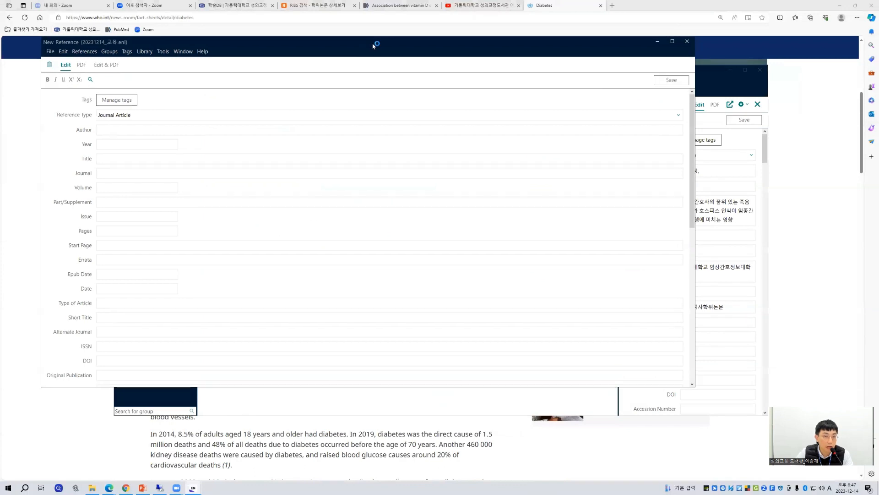
Step: Narrow the New Reference window, minimize the main library window, and place the form beside the Diabetes article text
{"action": "left_click_drag", "start_coordinate": [373, 46], "coordinate": [493, 52]}
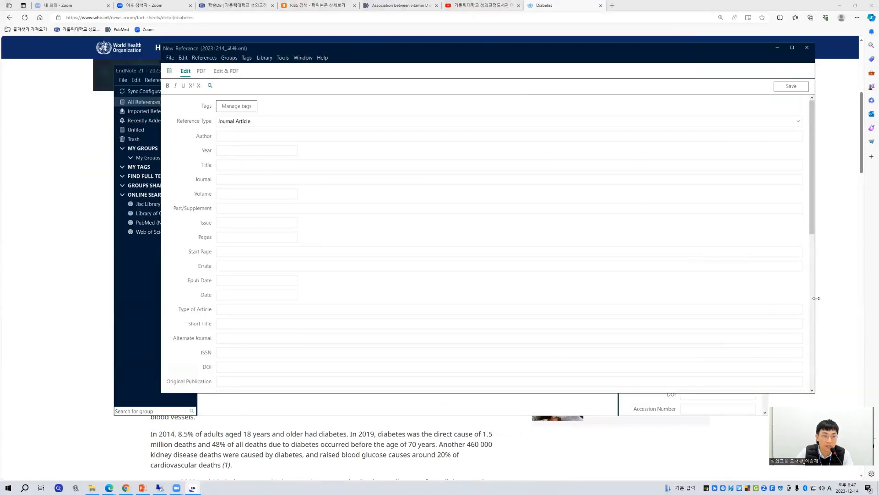
{"action": "left_click_drag", "start_coordinate": [816, 298], "coordinate": [356, 298]}
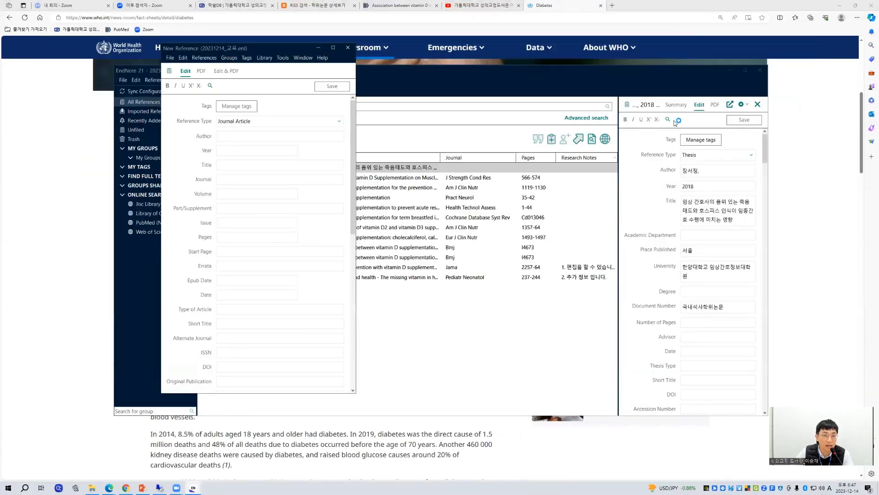
{"action": "left_click", "coordinate": [731, 70]}
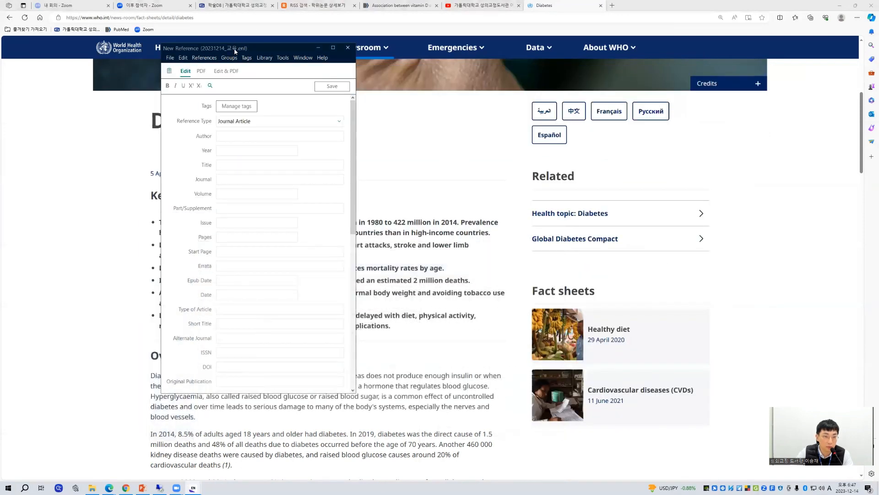
{"action": "left_click_drag", "start_coordinate": [235, 51], "coordinate": [598, 93]}
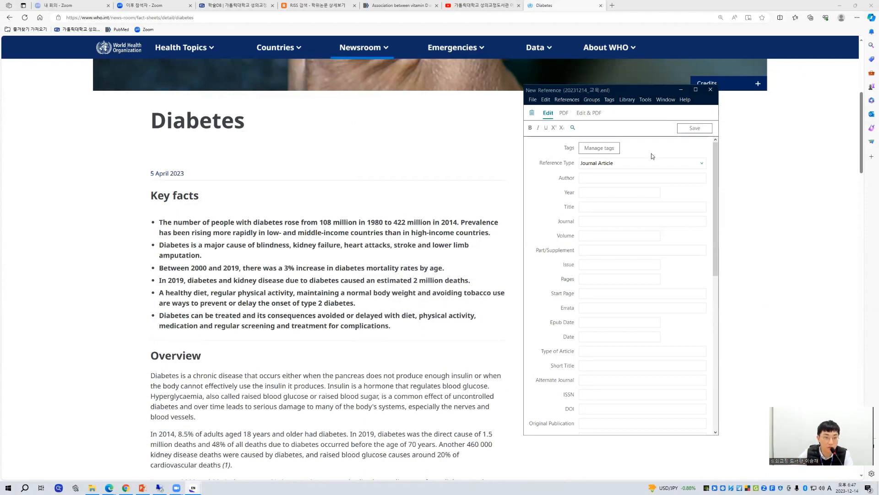
Step: Set the new reference's type to Web Page
{"action": "left_click", "coordinate": [596, 164]}
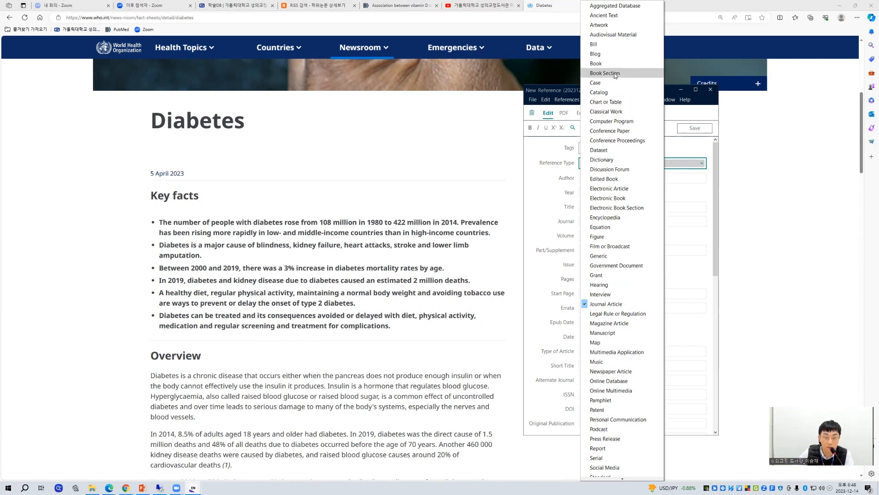
{"action": "mouse_move", "coordinate": [626, 481]}
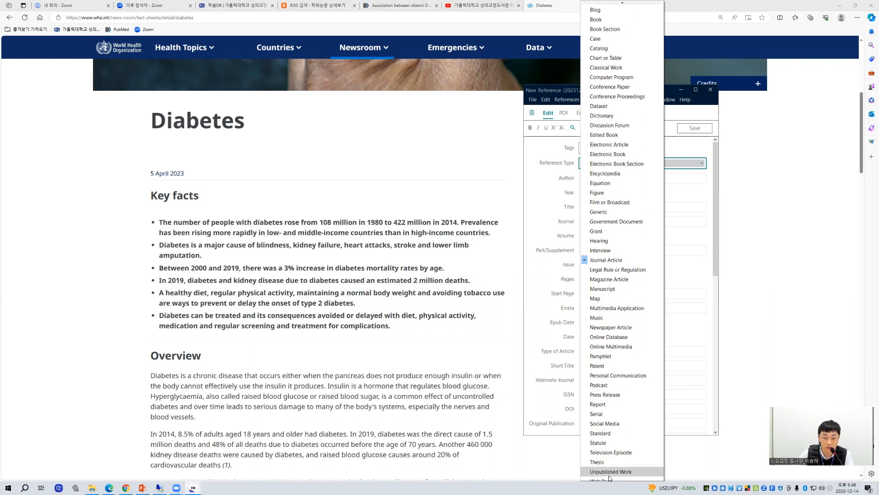
{"action": "left_click", "coordinate": [608, 476]}
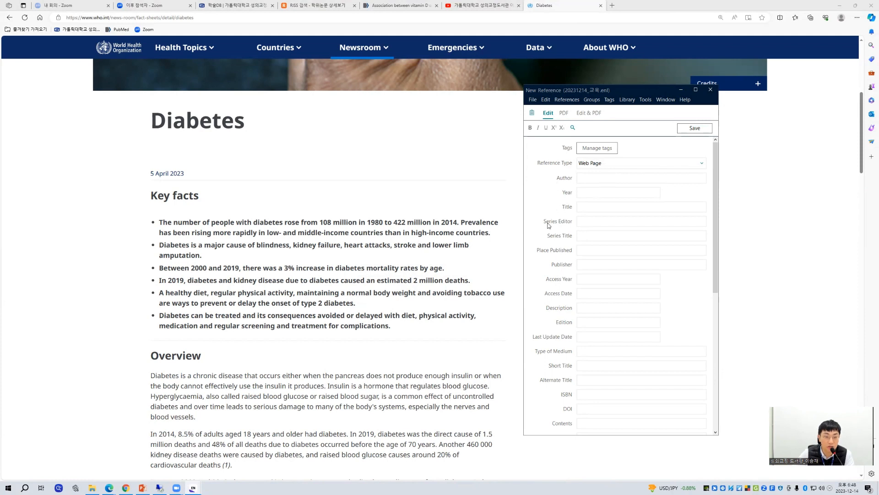
Step: Enter "WHO," with a trailing comma as the reference's author and 2023 as its year
{"action": "left_click", "coordinate": [582, 179]}
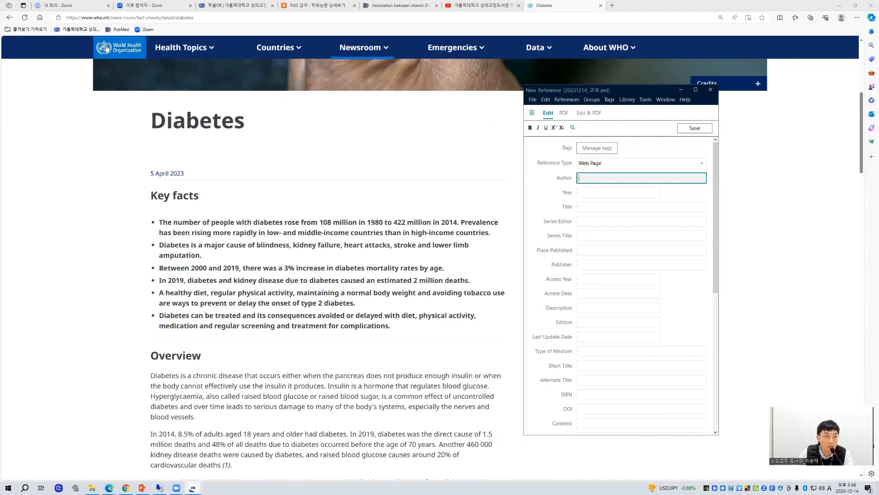
{"action": "type", "text": "WHO"}
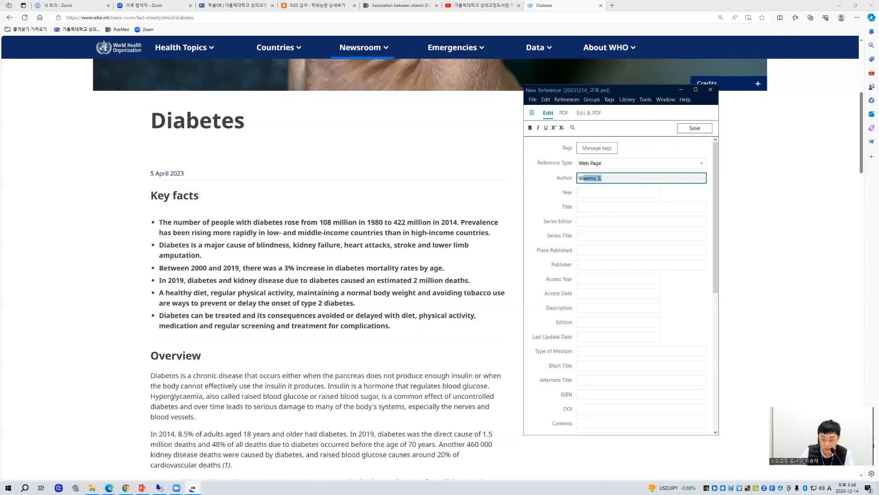
{"action": "type", "text": ","}
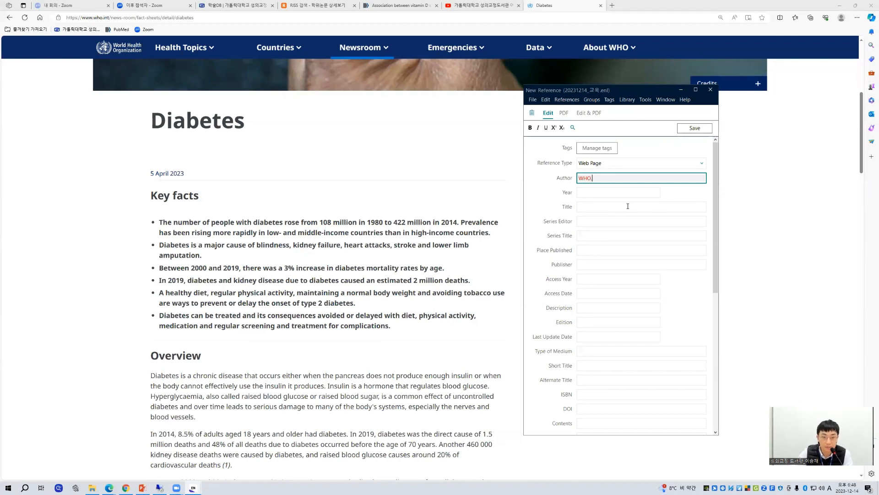
{"action": "key", "text": "Tab"}
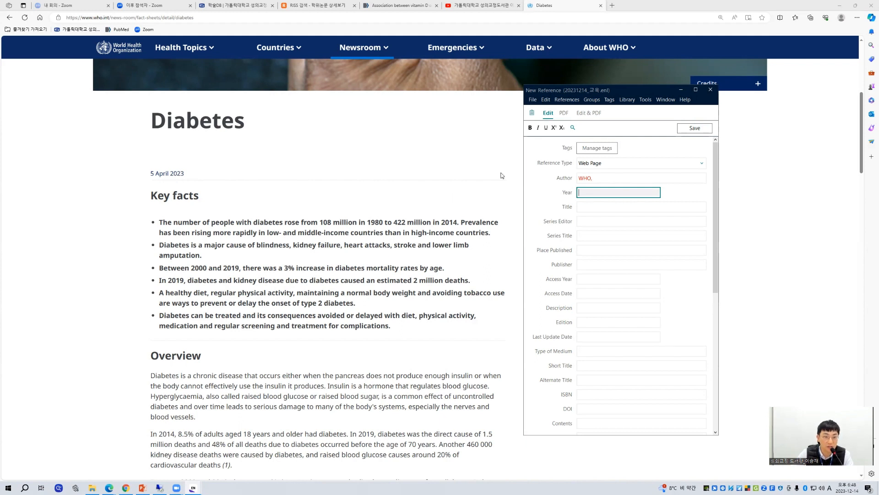
{"action": "type", "text": "2023"}
Step: Copy the heading "Diabetes" from the WHO page into the new reference's title
{"action": "key", "text": "Tab"}
{"action": "left_click", "coordinate": [197, 124]}
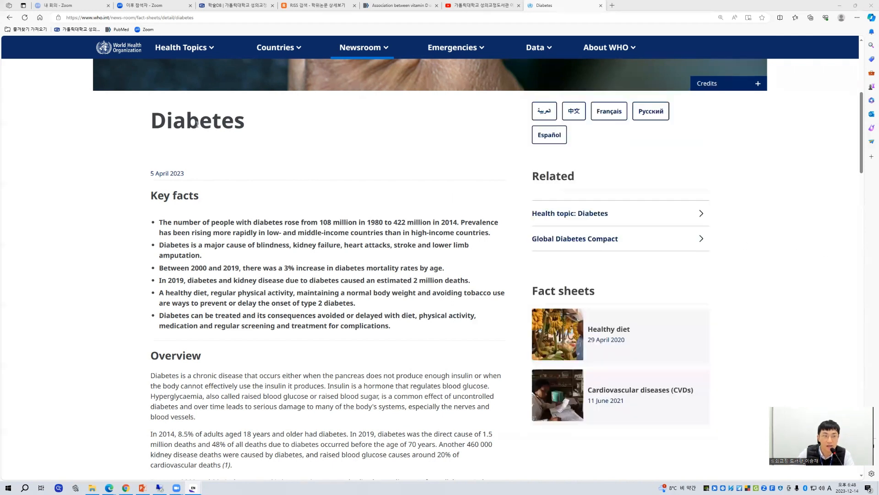
{"action": "double_click", "coordinate": [197, 124]}
{"action": "key", "text": "ctrl+c"}
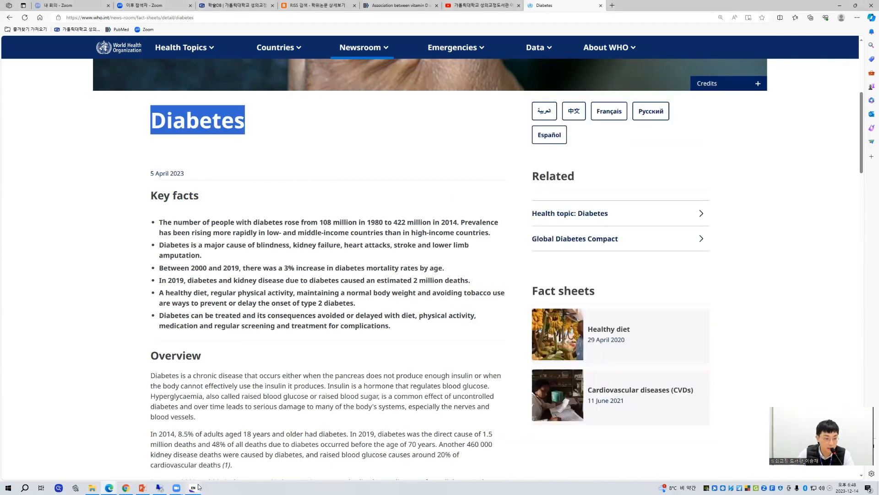
{"action": "mouse_move", "coordinate": [201, 487]}
{"action": "left_click", "coordinate": [242, 458]}
{"action": "key", "text": "ctrl+v"}
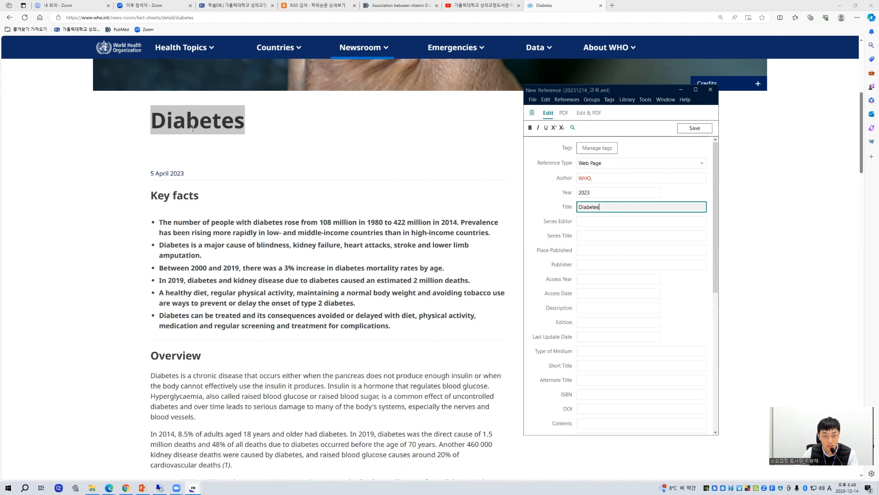
Step: Enter Geneva as the place published and WHO as the publisher of the web page reference
{"action": "left_click", "coordinate": [595, 250]}
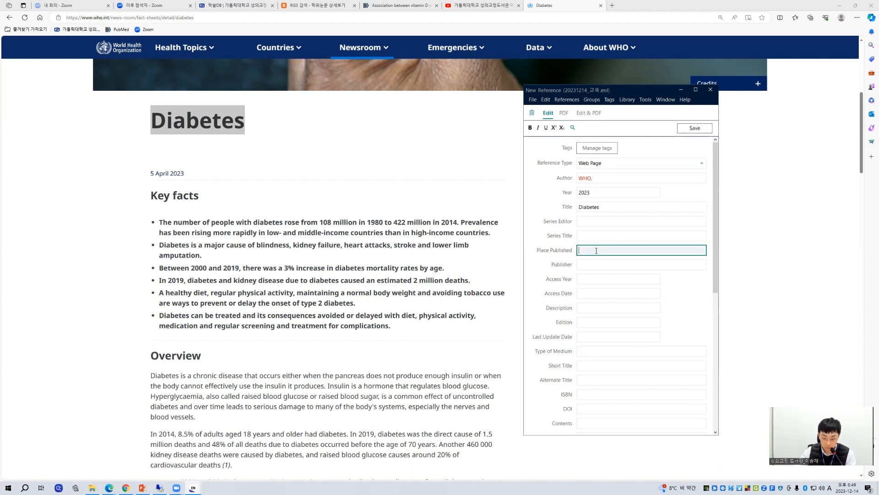
{"action": "type", "text": "Gene"}
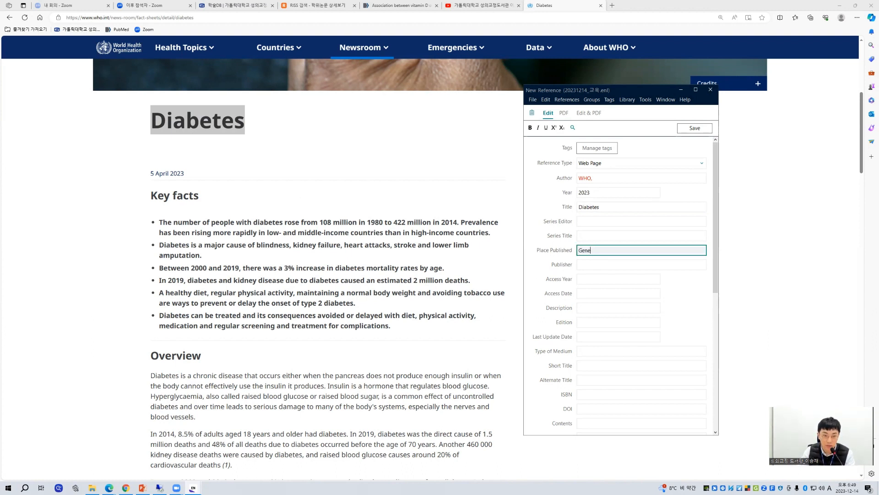
{"action": "type", "text": "va"}
{"action": "key", "text": "Tab"}
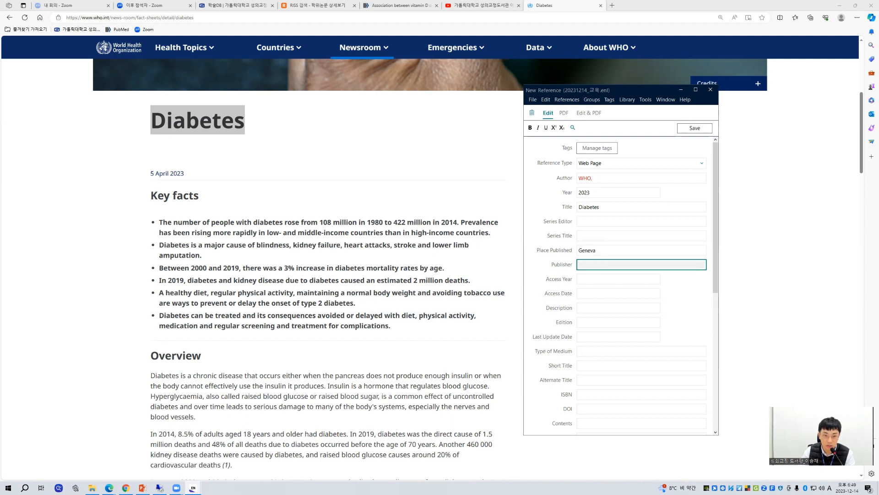
{"action": "type", "text": "WHO"}
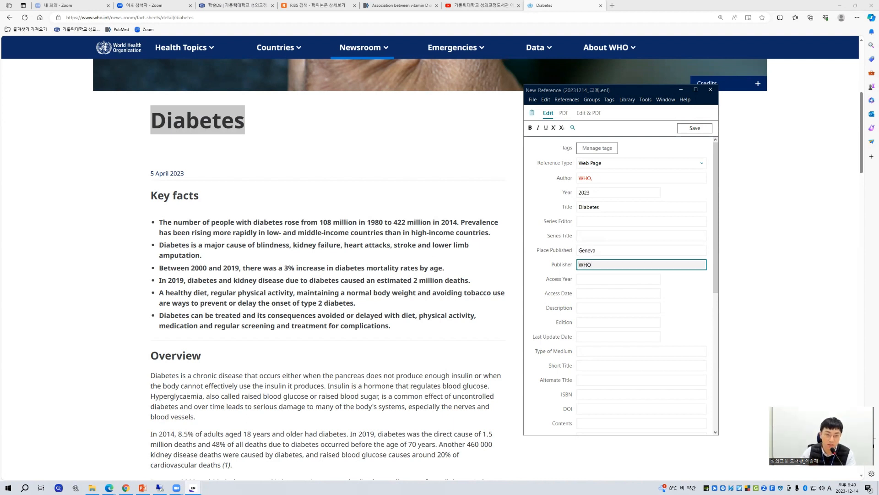
Step: Set the reference's access year to 2023 and its access date to Dec 14
{"action": "left_click", "coordinate": [606, 280]}
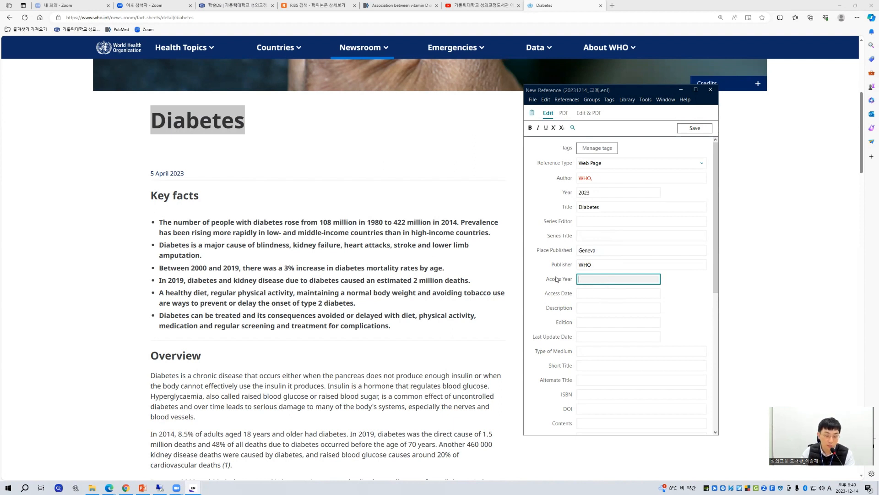
{"action": "type", "text": "2023"}
{"action": "key", "text": "Tab"}
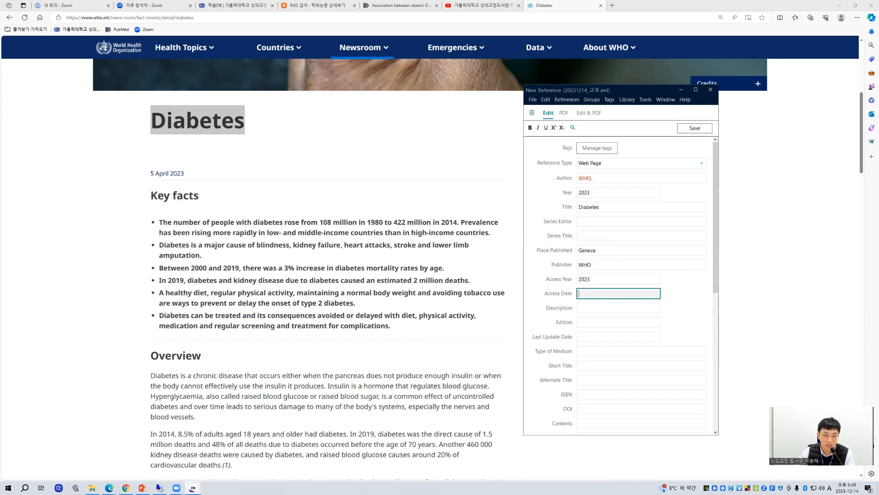
{"action": "type", "text": "Dec"}
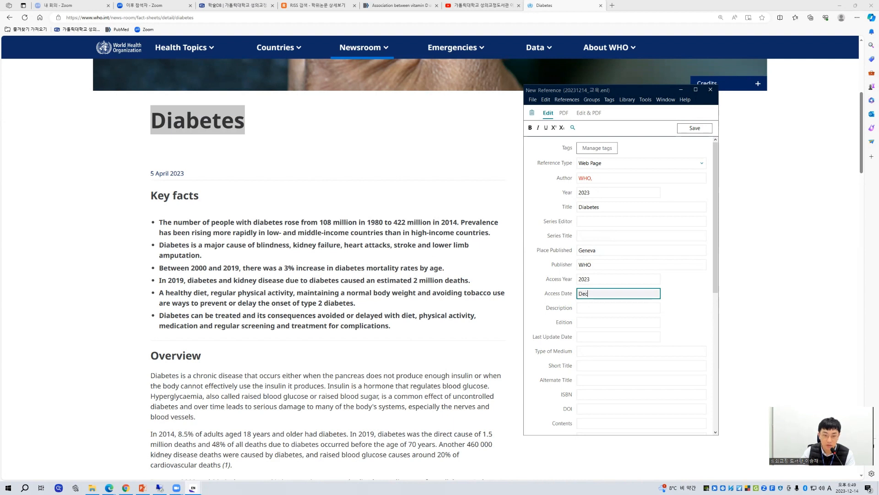
{"action": "type", "text": " 14"}
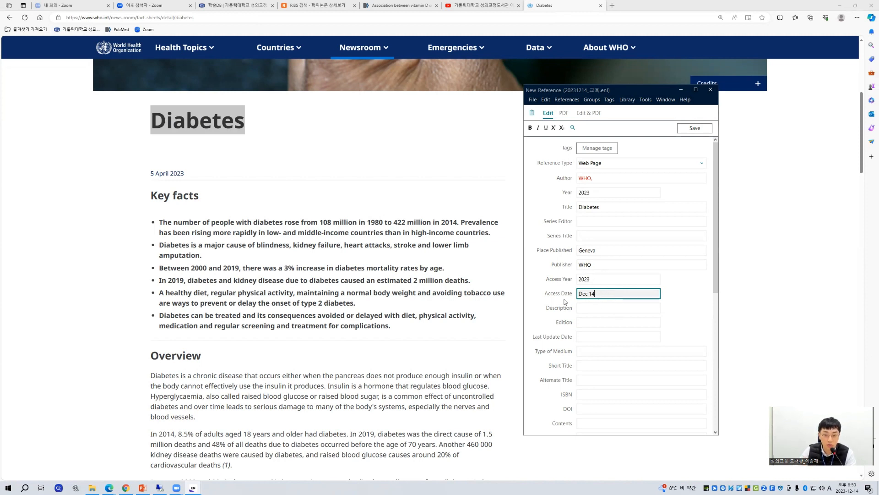
Step: Copy the WHO Diabetes page's web address into the new reference's URL field
{"action": "scroll", "coordinate": [577, 293], "scroll_direction": "down", "scroll_amount": 7}
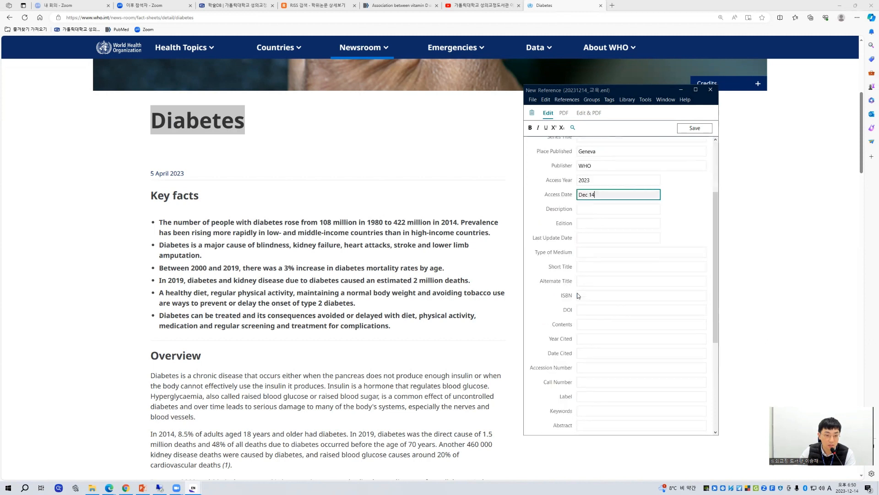
{"action": "scroll", "coordinate": [582, 321], "scroll_direction": "down", "scroll_amount": 1}
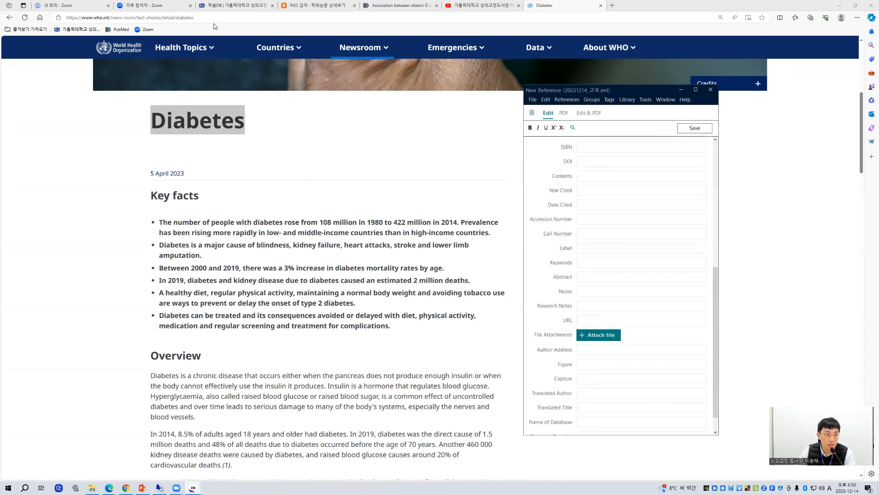
{"action": "left_click", "coordinate": [212, 19]}
{"action": "key", "text": "ctrl+c"}
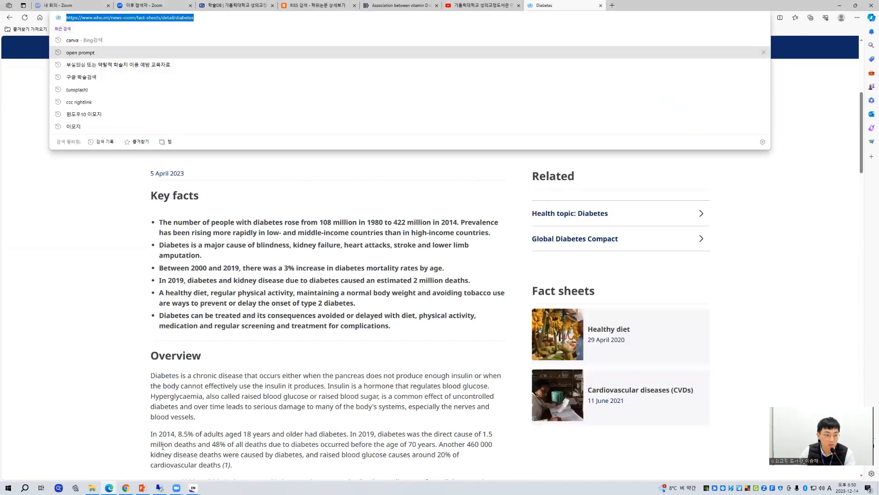
{"action": "left_click", "coordinate": [193, 488]}
{"action": "left_click", "coordinate": [239, 460]}
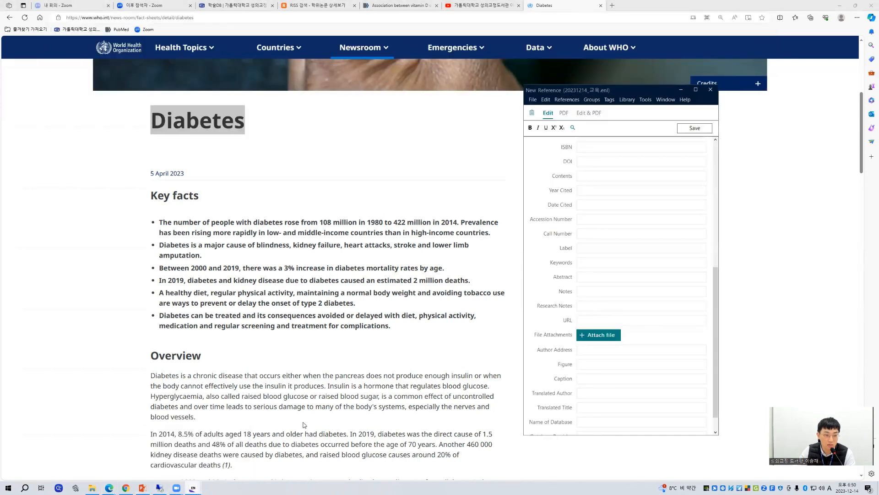
{"action": "left_click", "coordinate": [603, 322]}
{"action": "key", "text": "ctrl+v"}
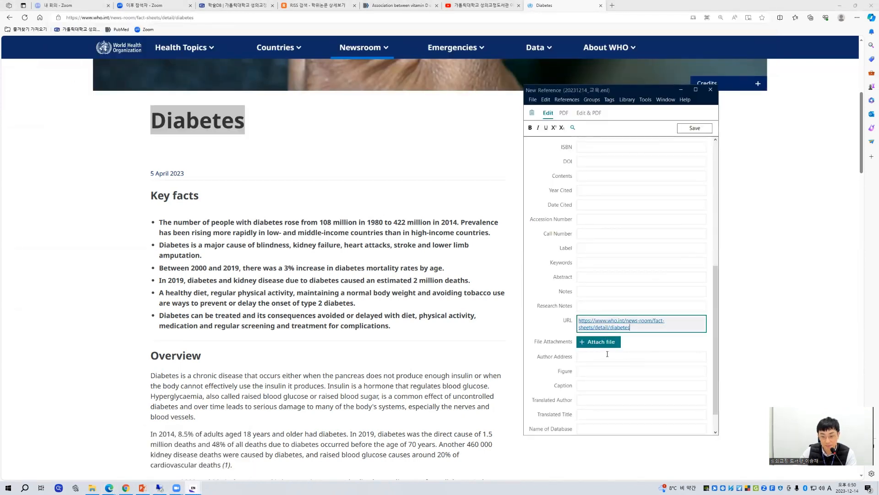
Step: Save the WHO reference, widen its window to review the fields, close it, and return to the EndNote library list
{"action": "left_click", "coordinate": [695, 129]}
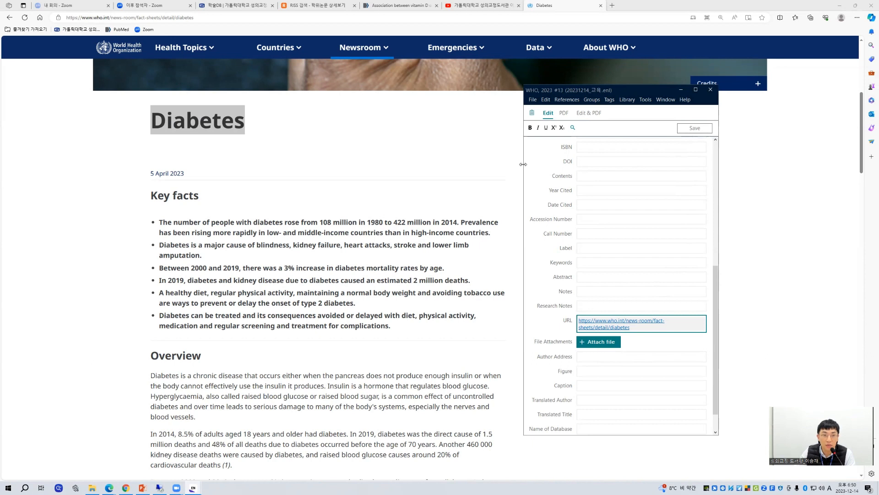
{"action": "left_click_drag", "start_coordinate": [523, 164], "coordinate": [249, 164]}
{"action": "scroll", "coordinate": [442, 229], "scroll_direction": "up", "scroll_amount": 5}
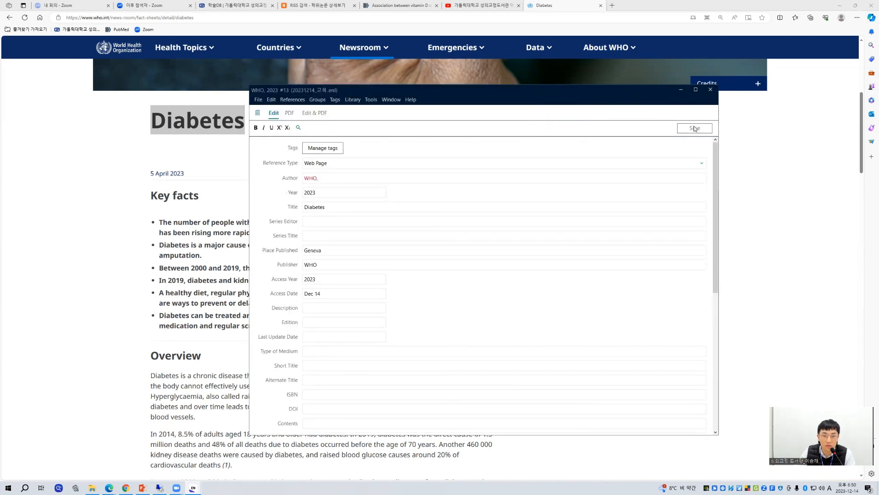
{"action": "left_click", "coordinate": [711, 89]}
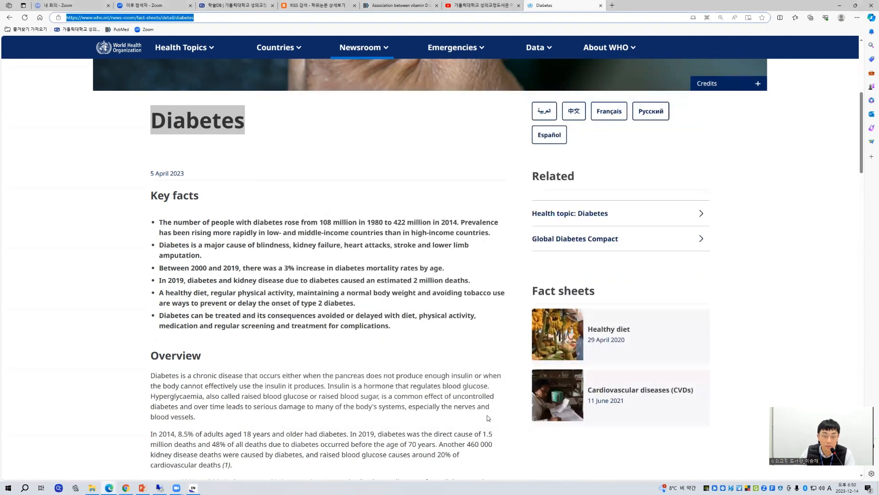
{"action": "left_click", "coordinate": [194, 487]}
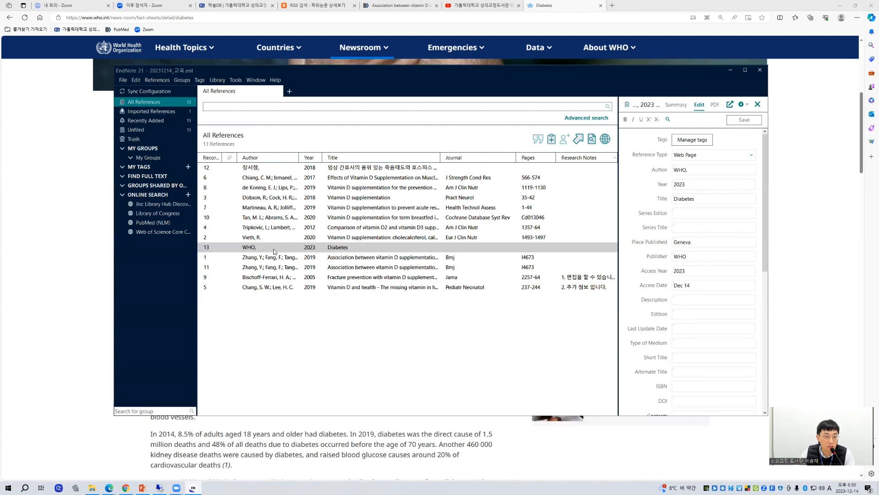
Step: Show the summary and citation preview of the WHO Diabetes reference and widen the reference panel slightly
{"action": "left_click", "coordinate": [332, 250]}
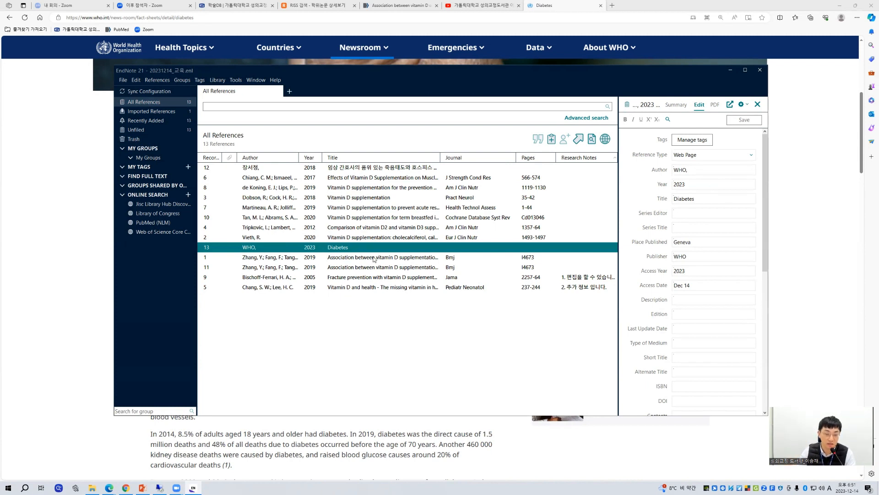
{"action": "left_click", "coordinate": [677, 105]}
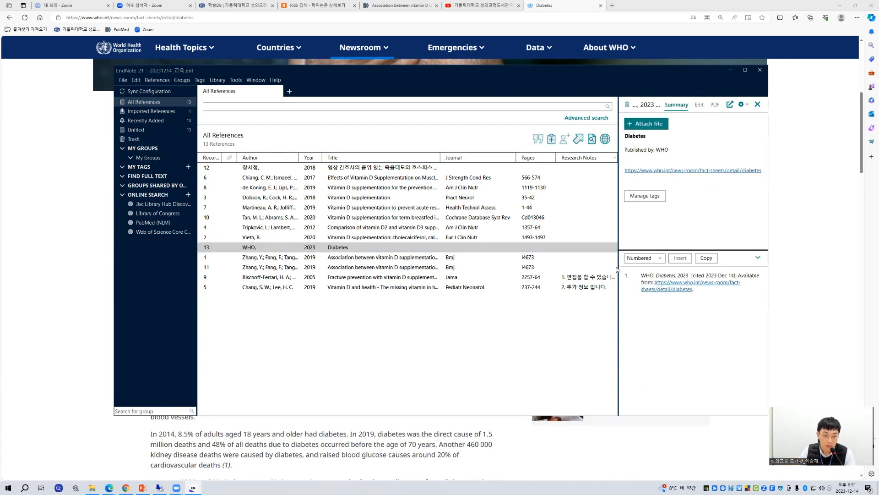
{"action": "left_click_drag", "start_coordinate": [618, 267], "coordinate": [616, 267]}
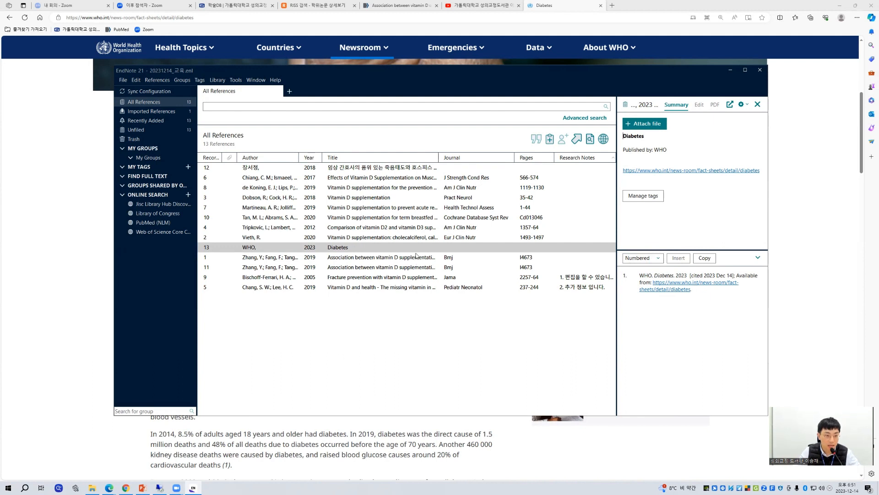
Step: Compare the Numbered-style citation of record 1 on vitamin D and mortality with the WHO citation, checking the latter's cited date and URL
{"action": "left_click", "coordinate": [397, 257]}
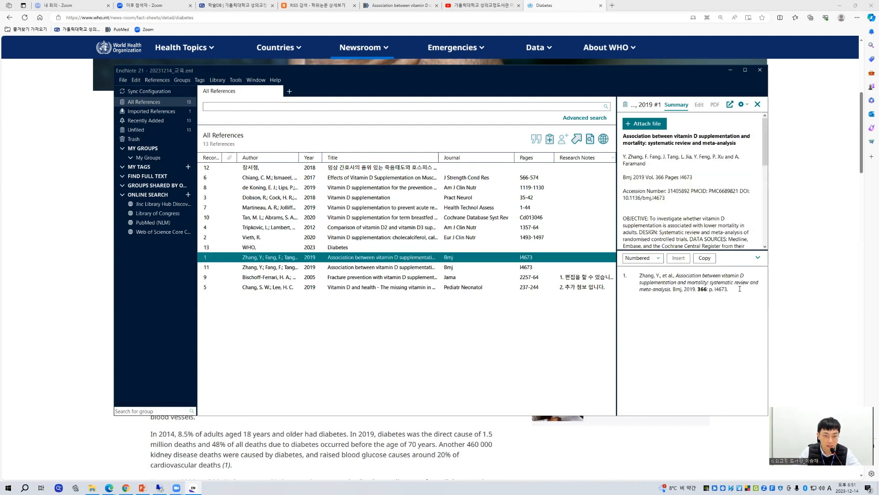
{"action": "left_click_drag", "start_coordinate": [729, 290], "coordinate": [633, 275]}
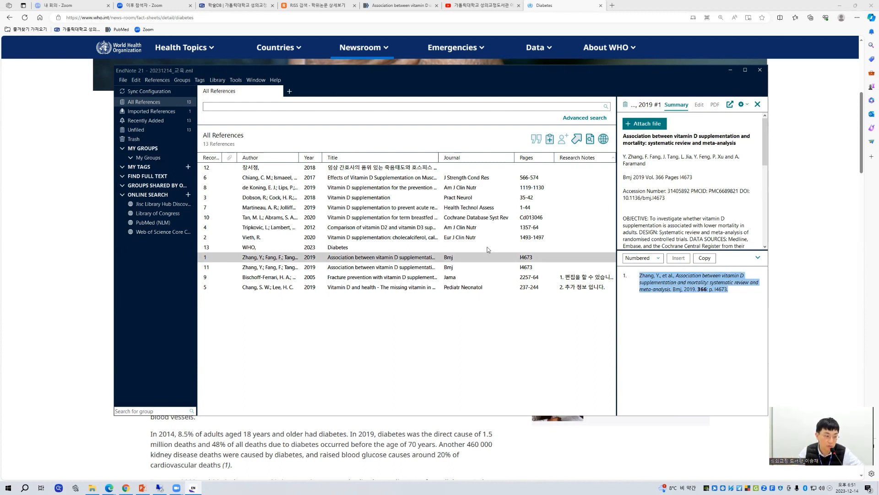
{"action": "left_click", "coordinate": [468, 248]}
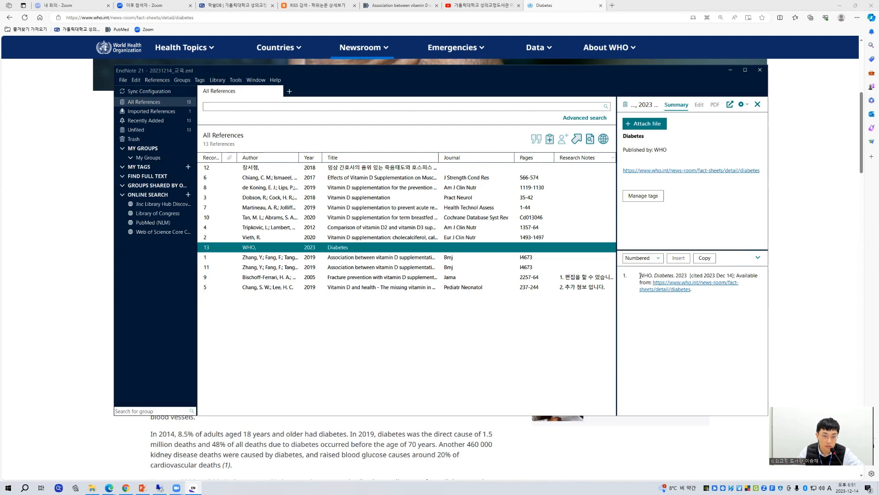
{"action": "left_click_drag", "start_coordinate": [640, 276], "coordinate": [700, 278]}
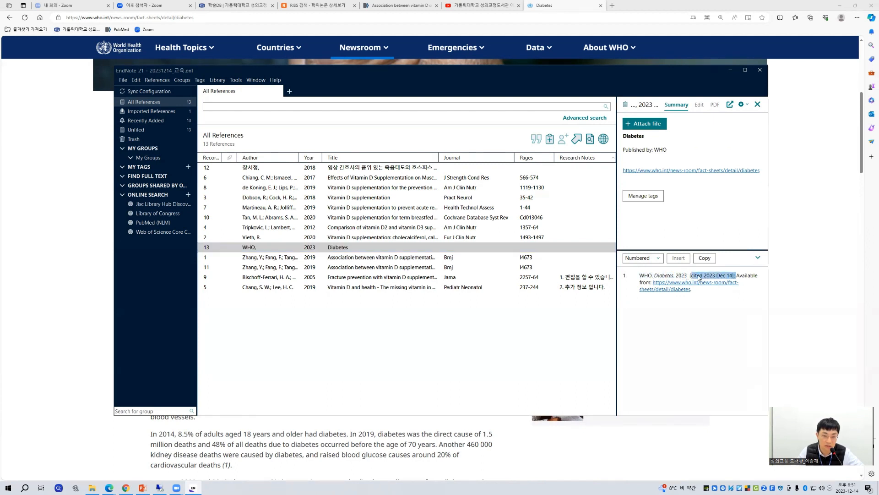
{"action": "double_click", "coordinate": [664, 287]}
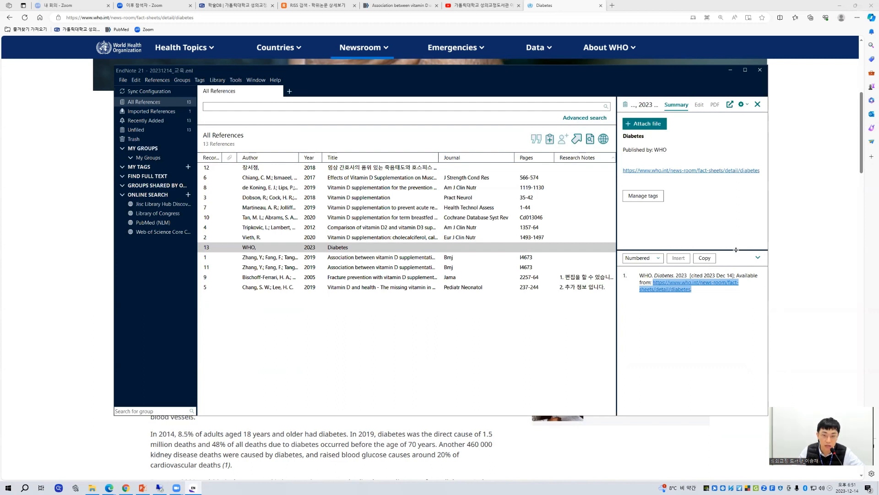
Step: Collapse and reopen the citation preview, and set its upper edge slightly below the middle of the reference panel
{"action": "left_click_drag", "start_coordinate": [736, 250], "coordinate": [729, 425]}
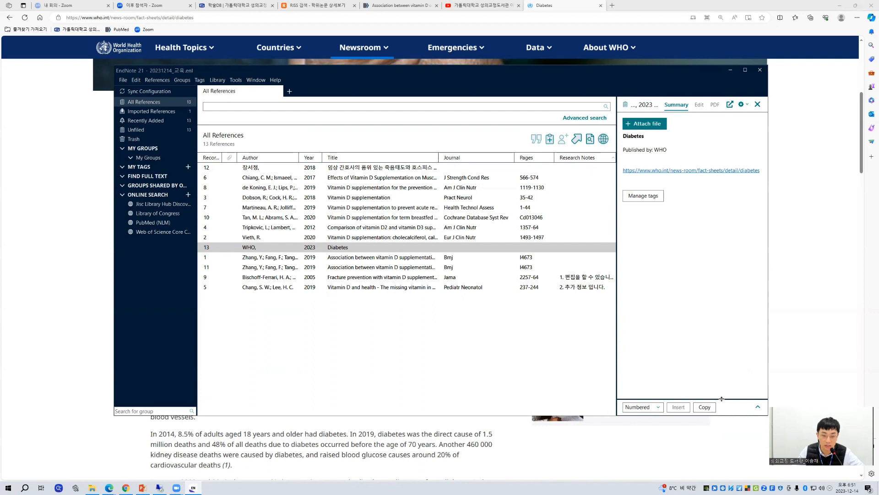
{"action": "left_click_drag", "start_coordinate": [722, 399], "coordinate": [722, 319]}
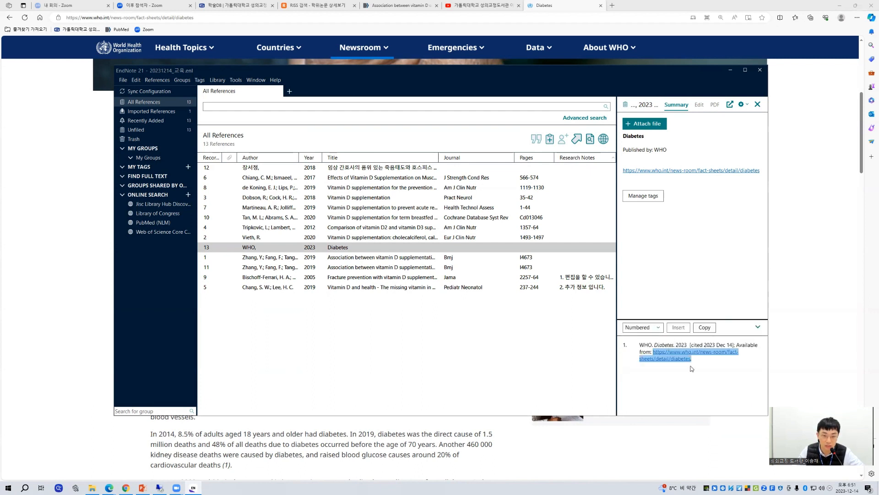
{"action": "left_click", "coordinate": [758, 327]}
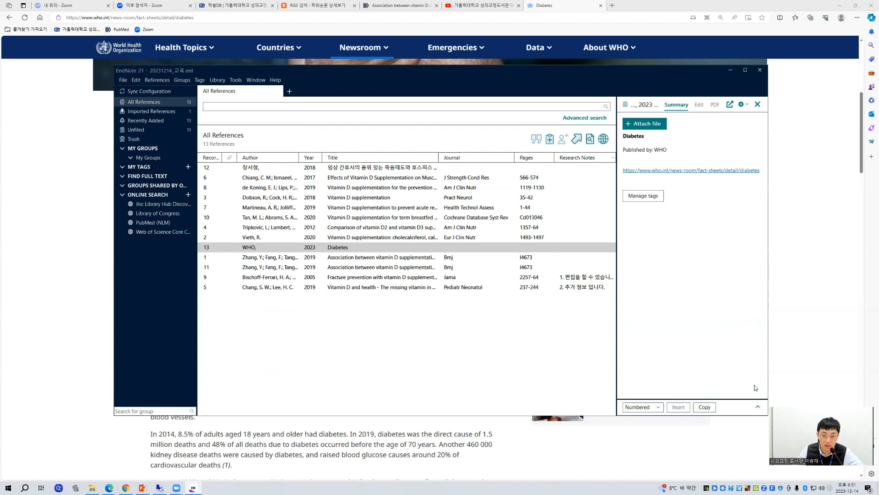
{"action": "left_click", "coordinate": [758, 408]}
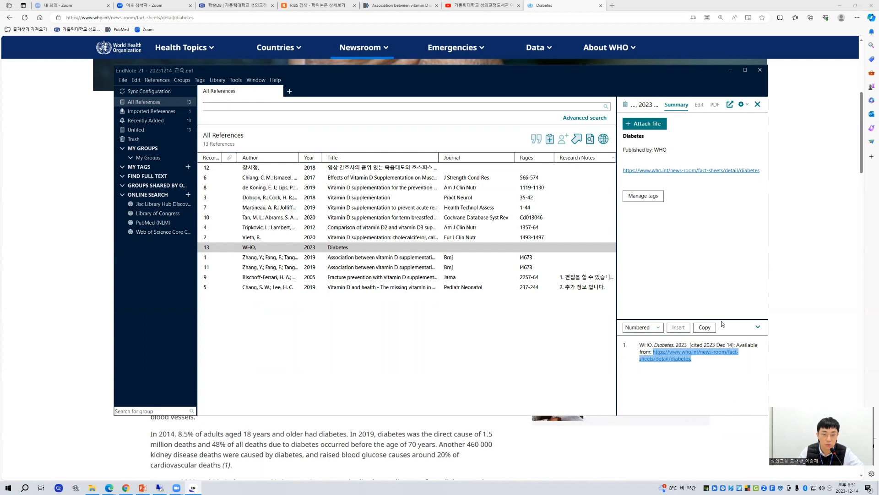
{"action": "left_click_drag", "start_coordinate": [722, 318], "coordinate": [722, 286]}
{"action": "left_click", "coordinate": [701, 330]}
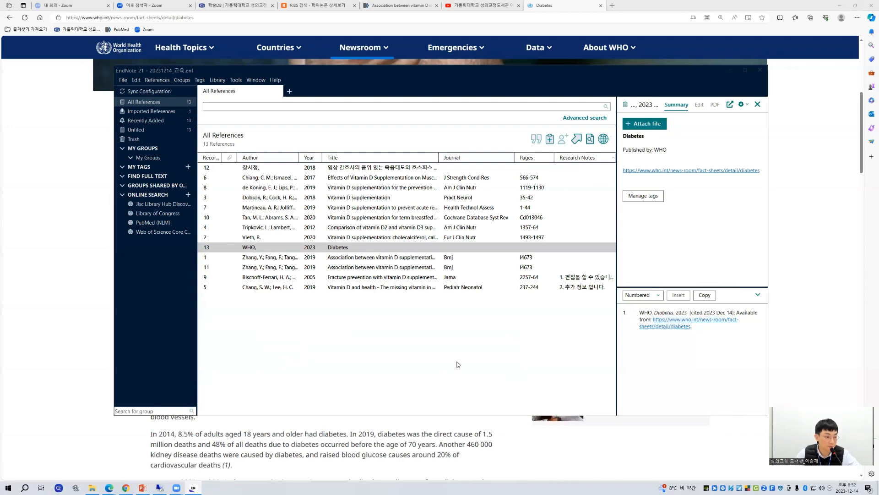
Step: Switch to the PowerPoint training deck, start the slide show from slide 27, and advance to the Google Scholar slide
{"action": "key", "text": "alt+Tab"}
{"action": "left_click", "coordinate": [796, 479]}
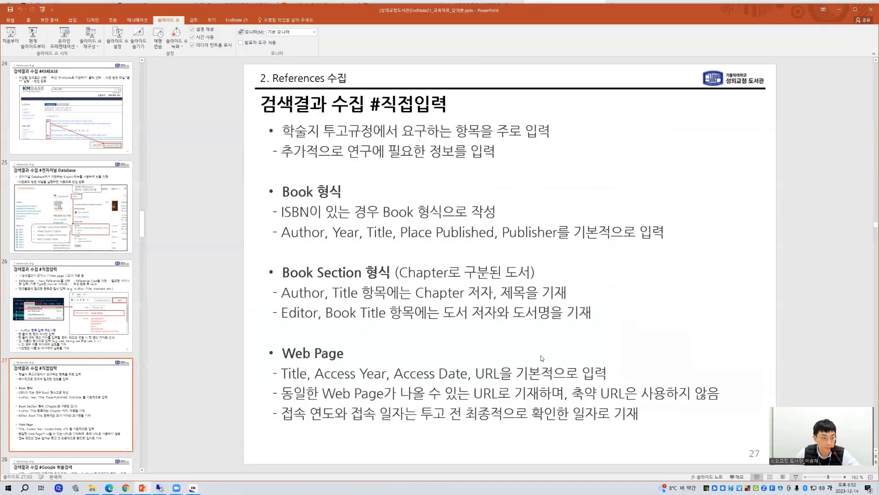
{"action": "left_click", "coordinate": [528, 345]}
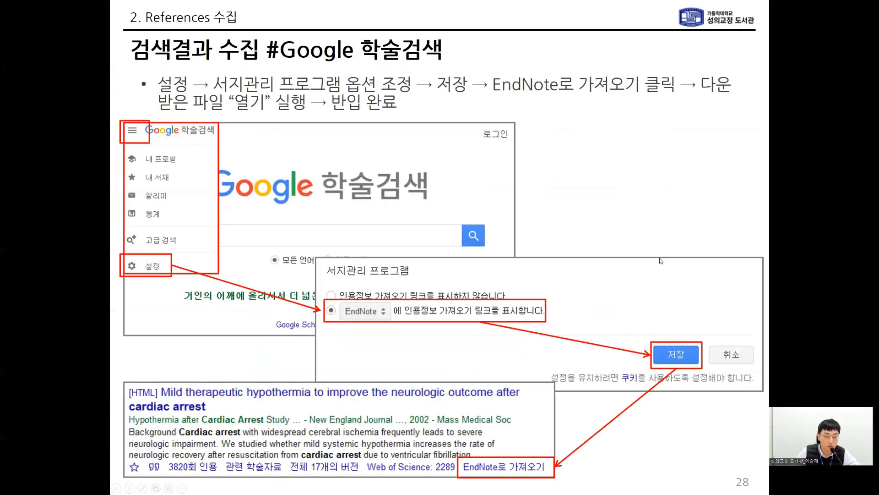